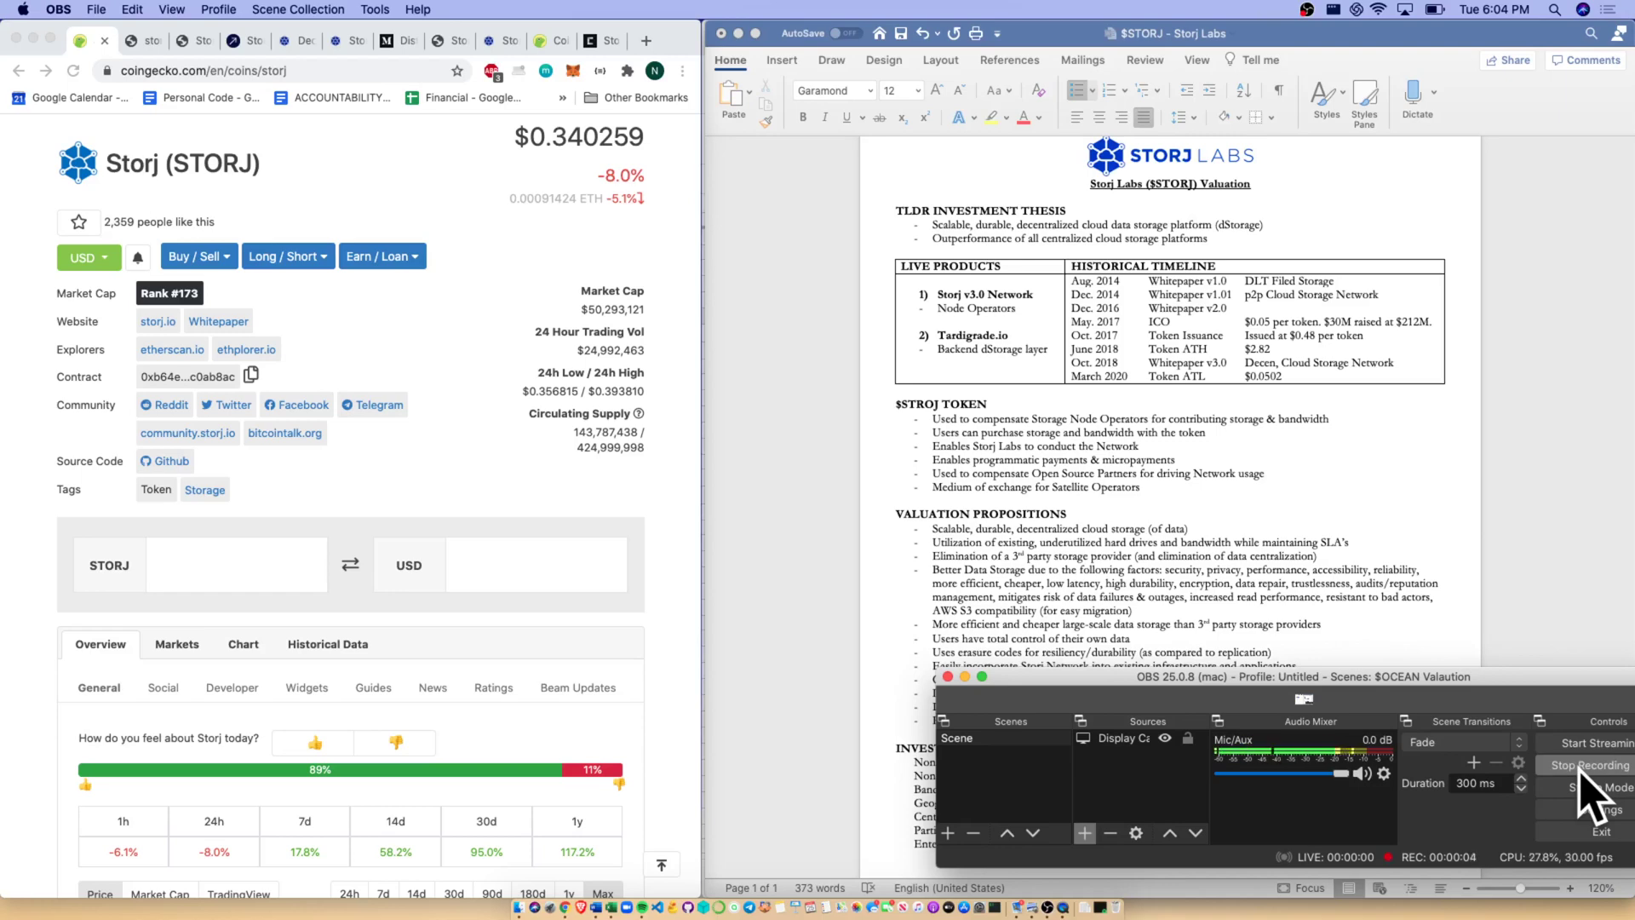
- Bring the Storj Labs valuation notes document to the front beside the CoinGecko Storj page
left_click(1615, 585)
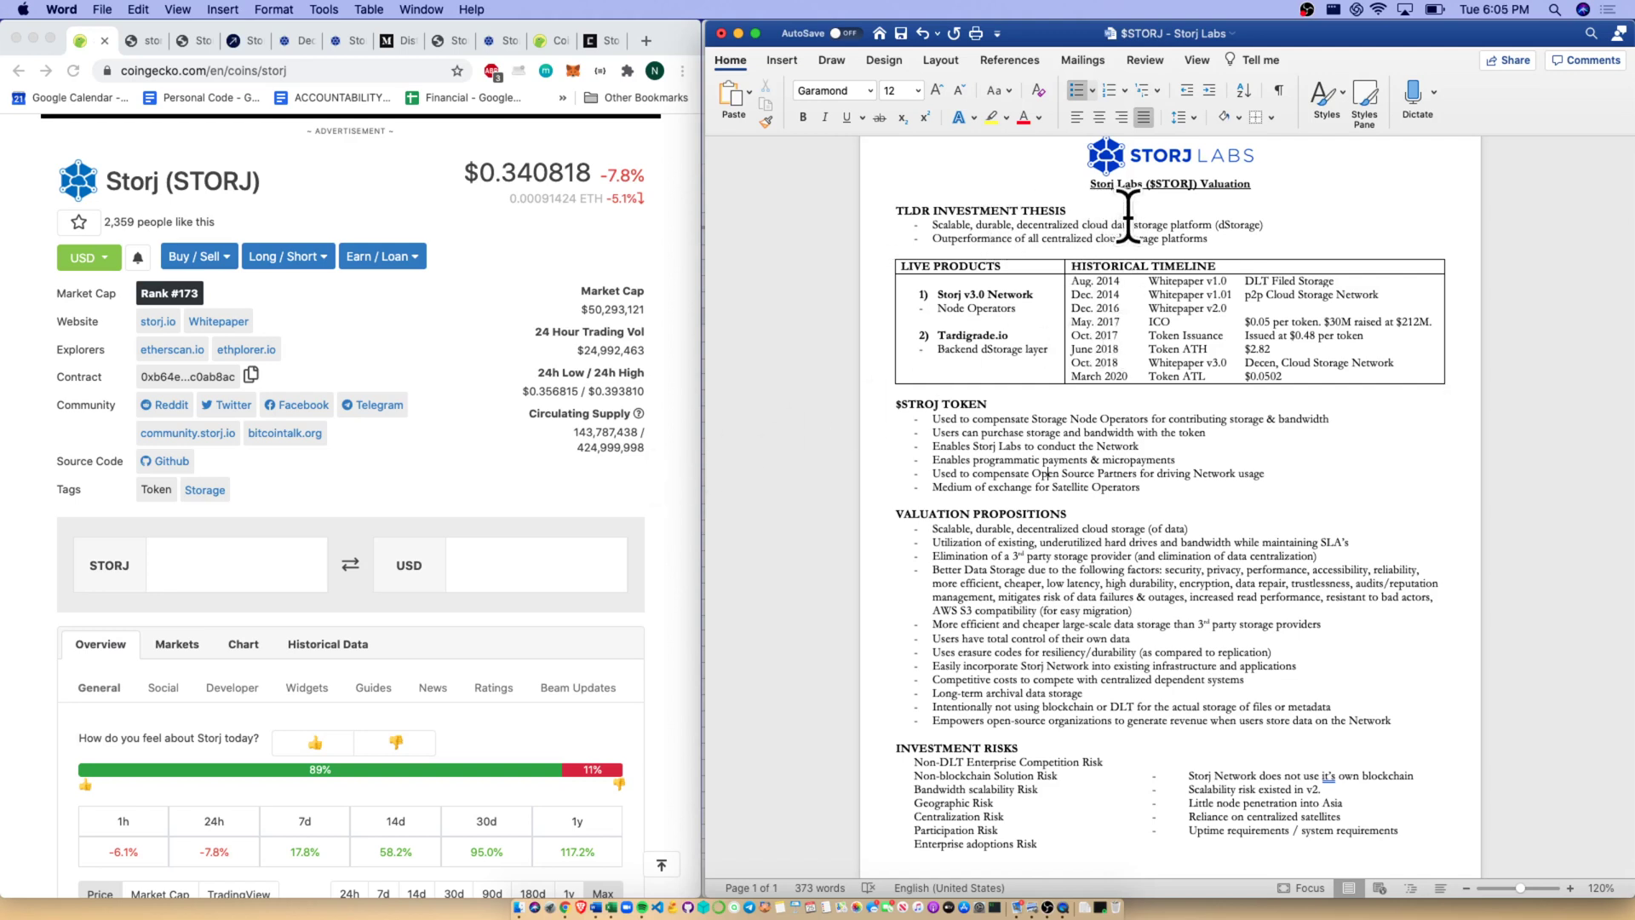
- Select the first and then the second TLDR thesis bullet and bold each with Cmd+B
left_click(1275, 227)
triple_click(1275, 226)
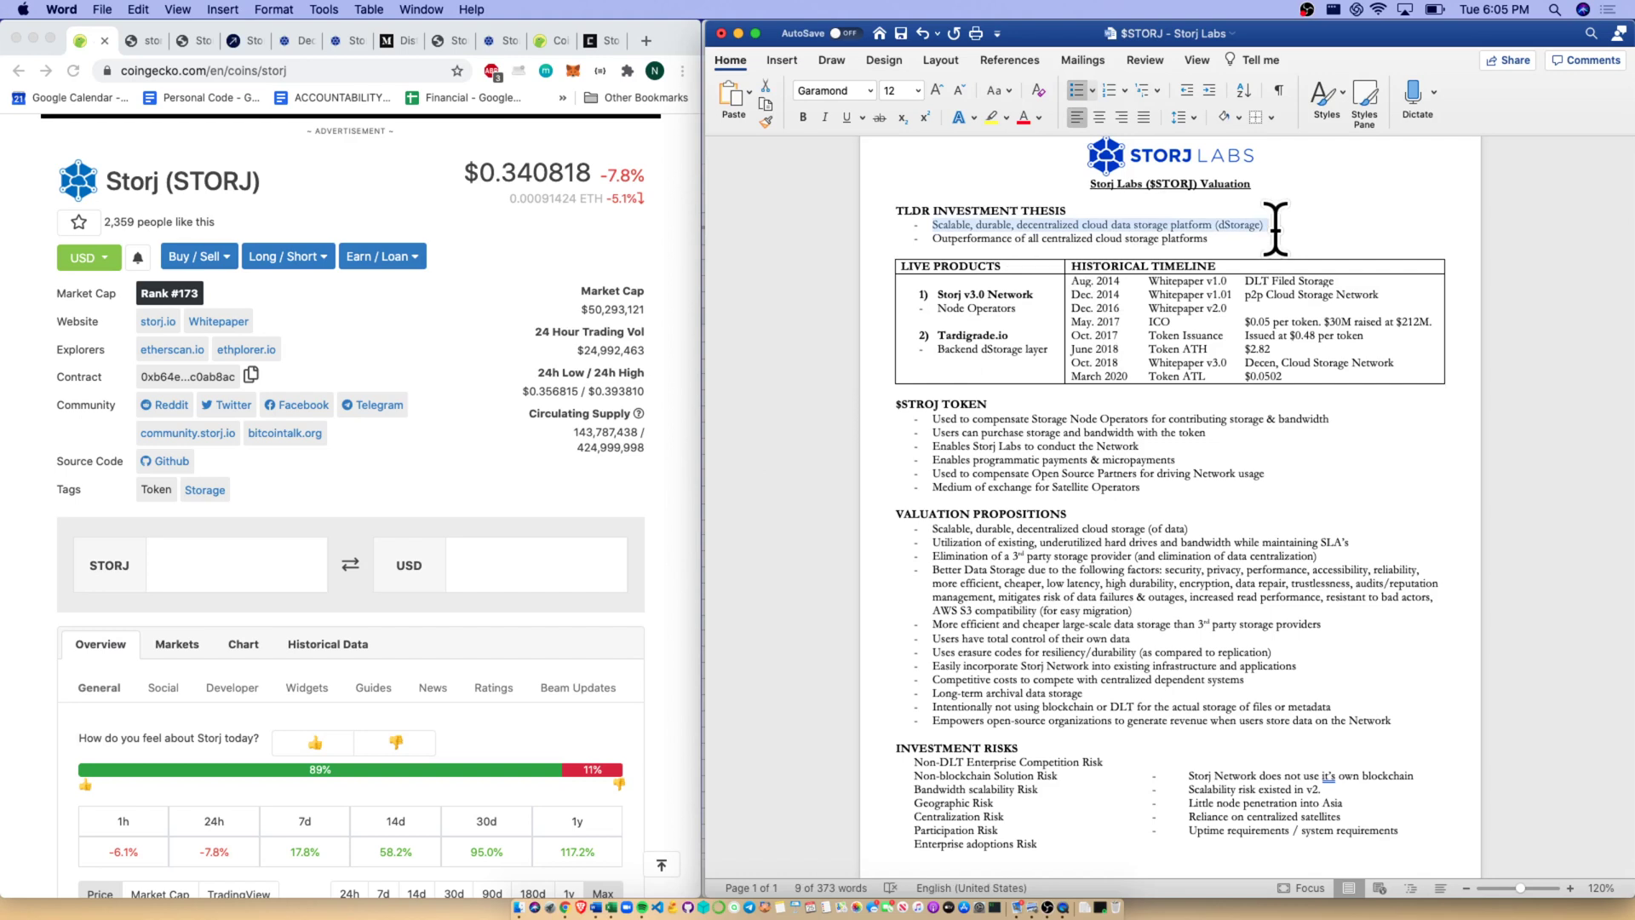
key("super+b")
key("Down")
key("shift+End")
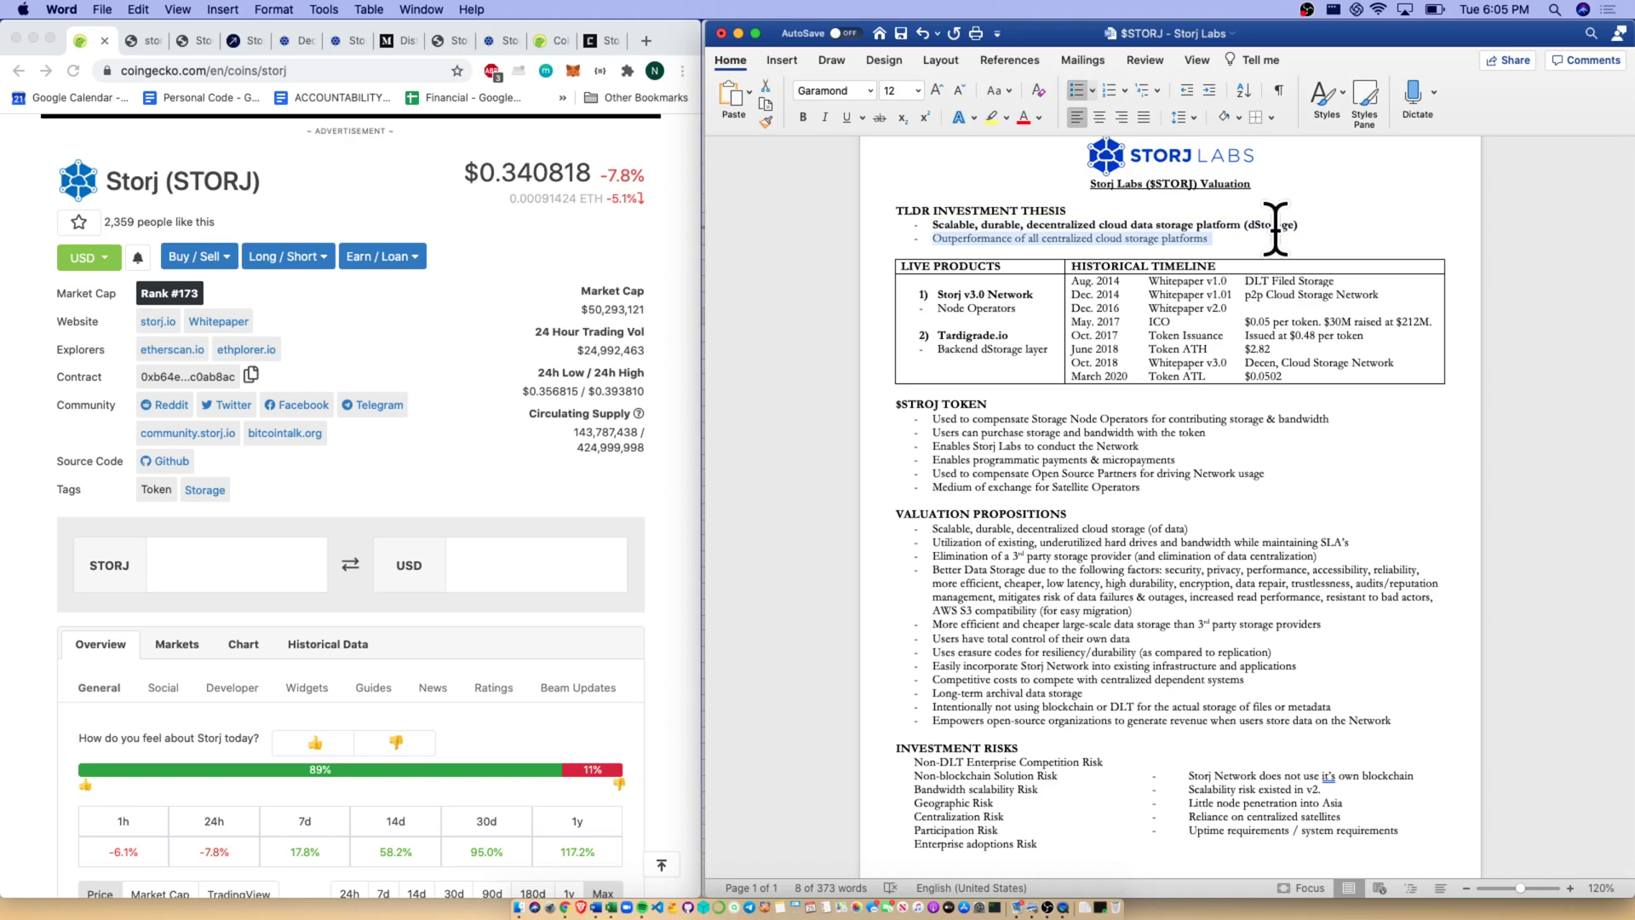
key("super+b")
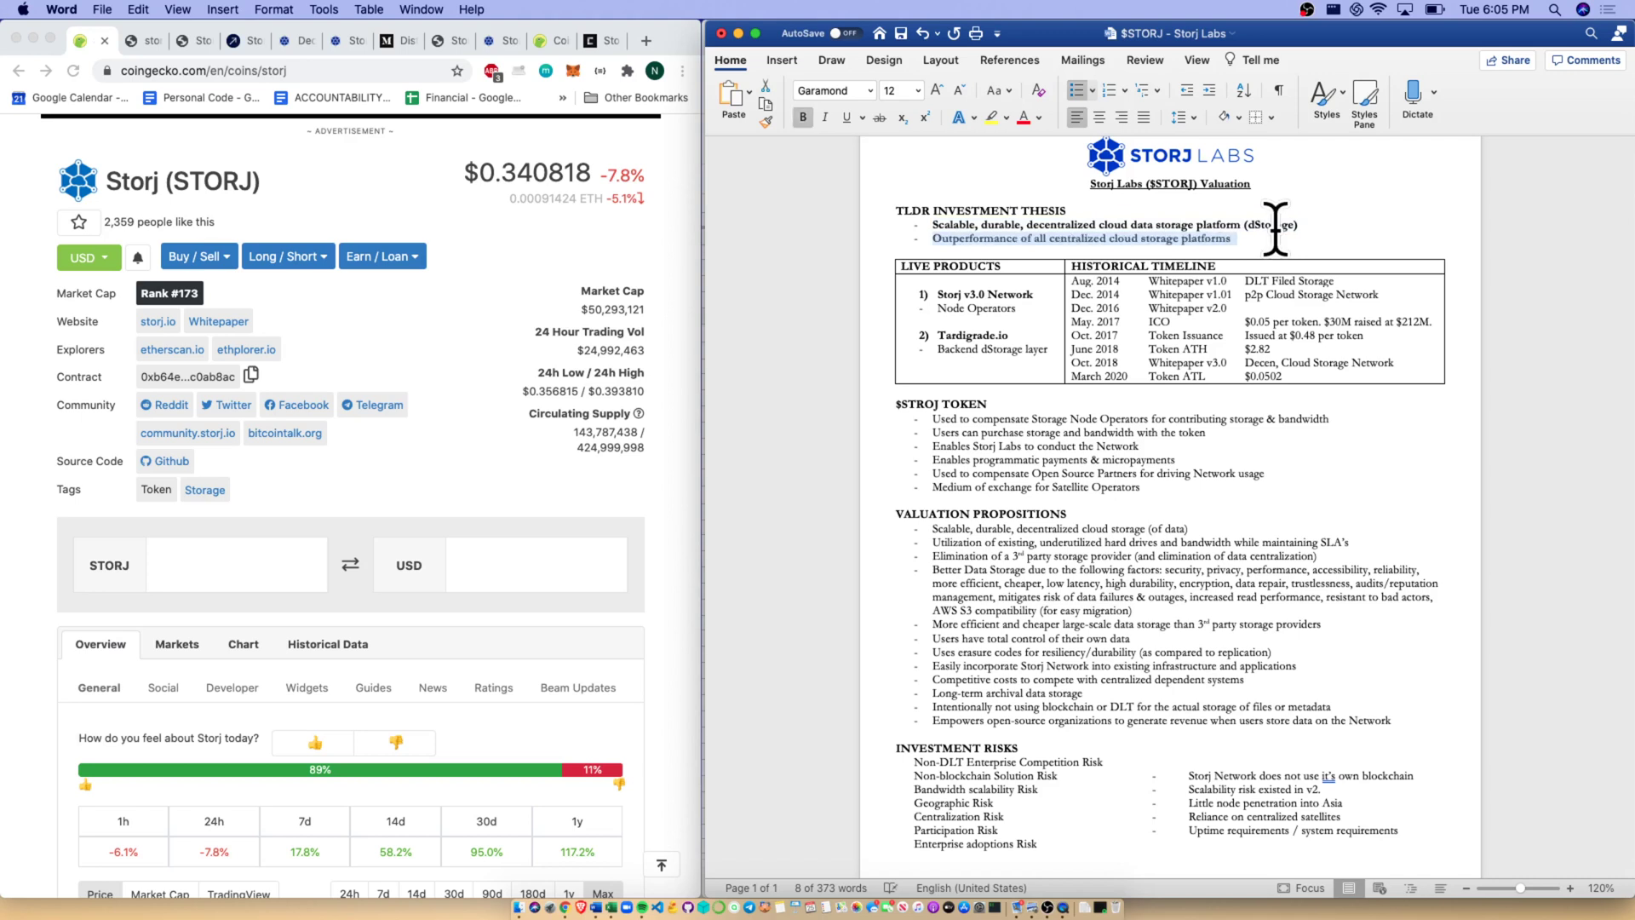
key("Down")
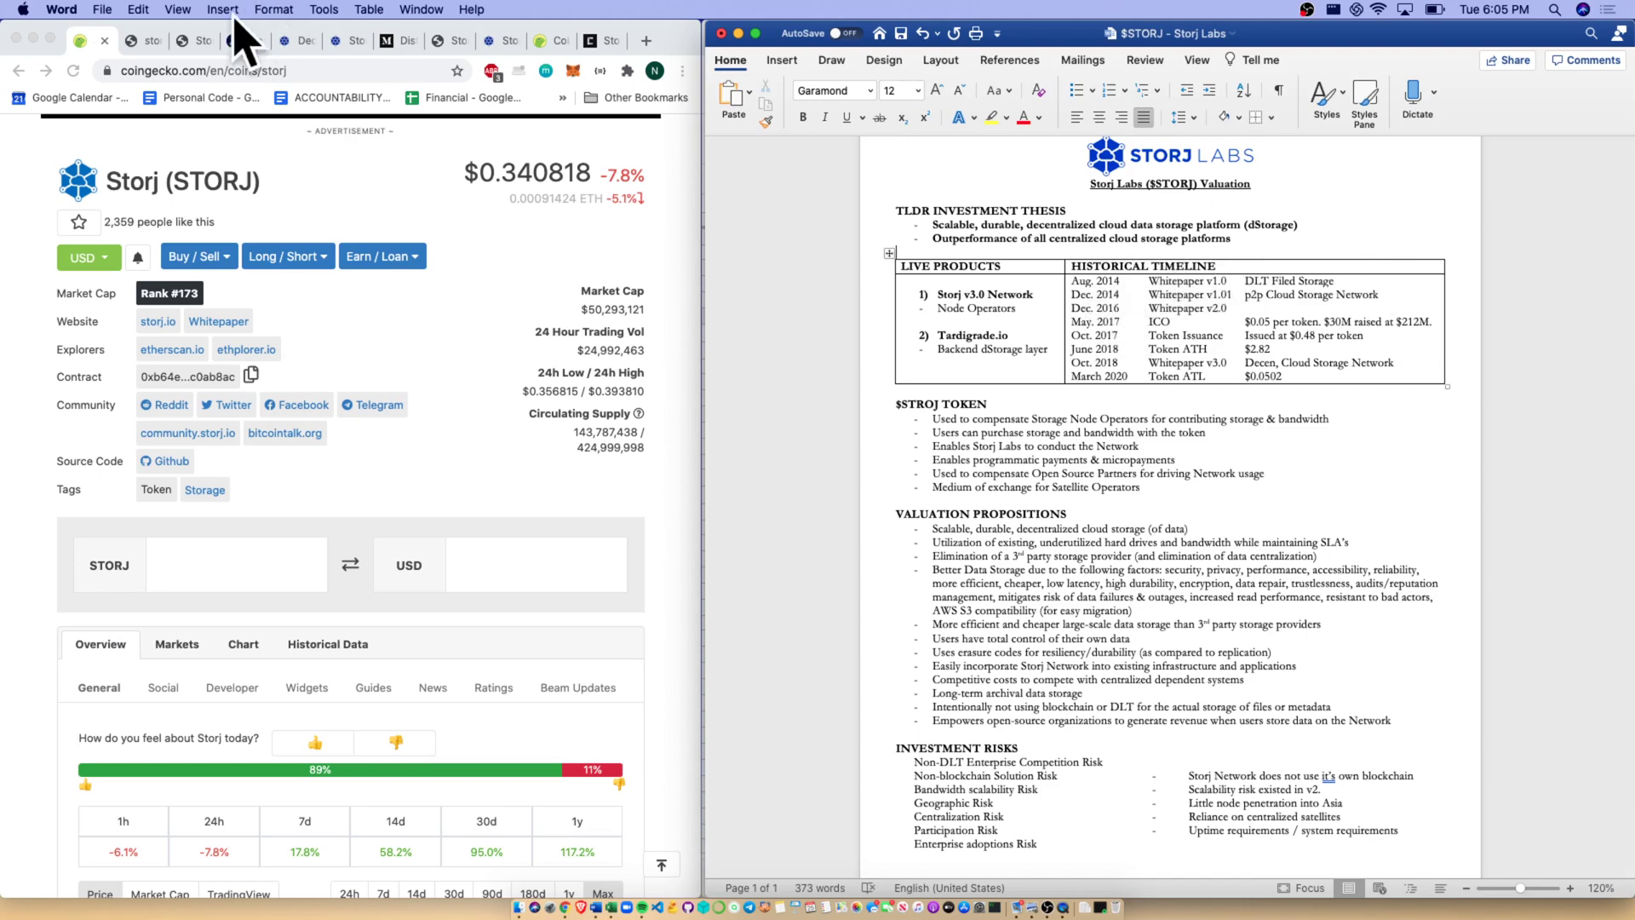
- Look over the full storj.pdf white paper, then close its tab
left_click(196, 41)
left_click(145, 43)
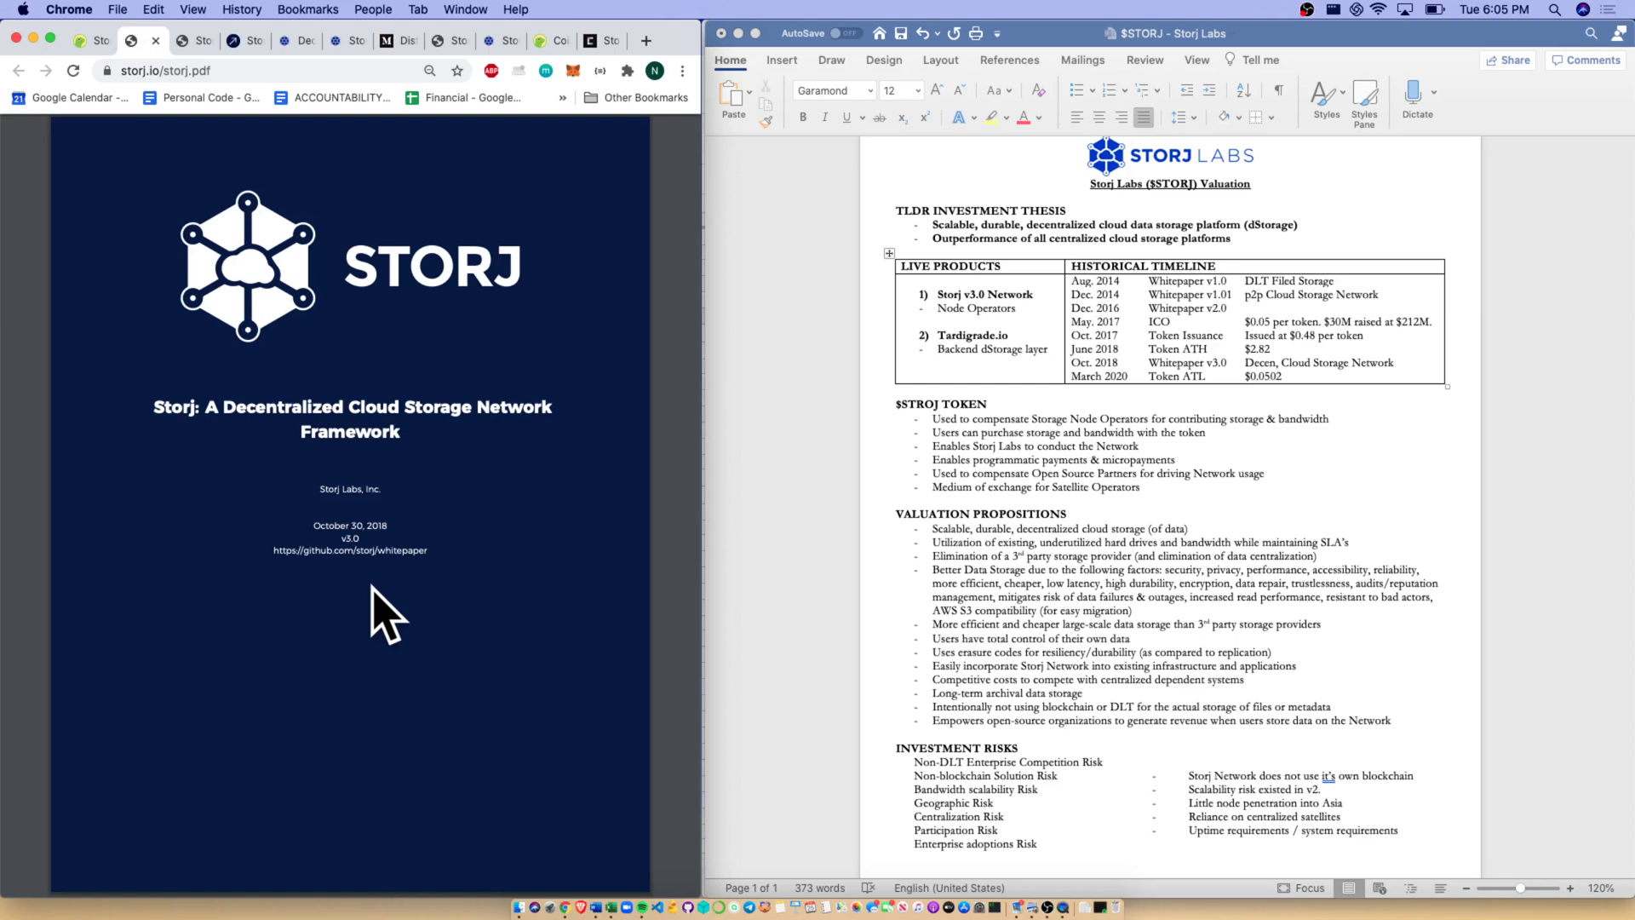
left_click(156, 40)
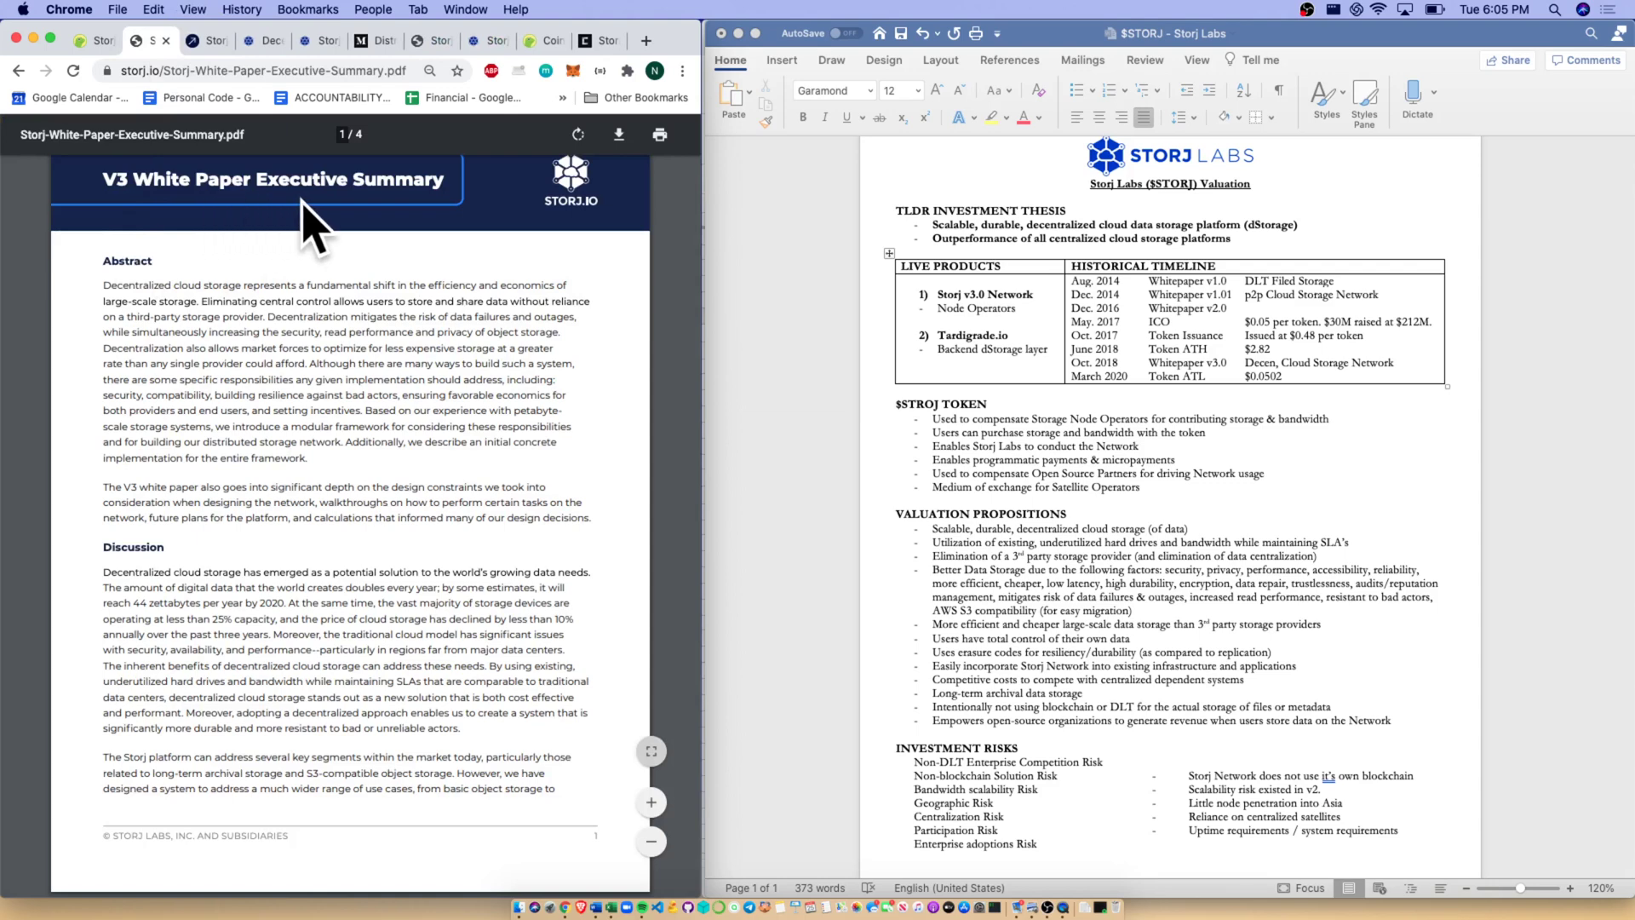
- Close the executive summary PDF to reveal CryptoRank's Storj ICO review ($0.500 price, $30,000,000 raised)
left_click(166, 40)
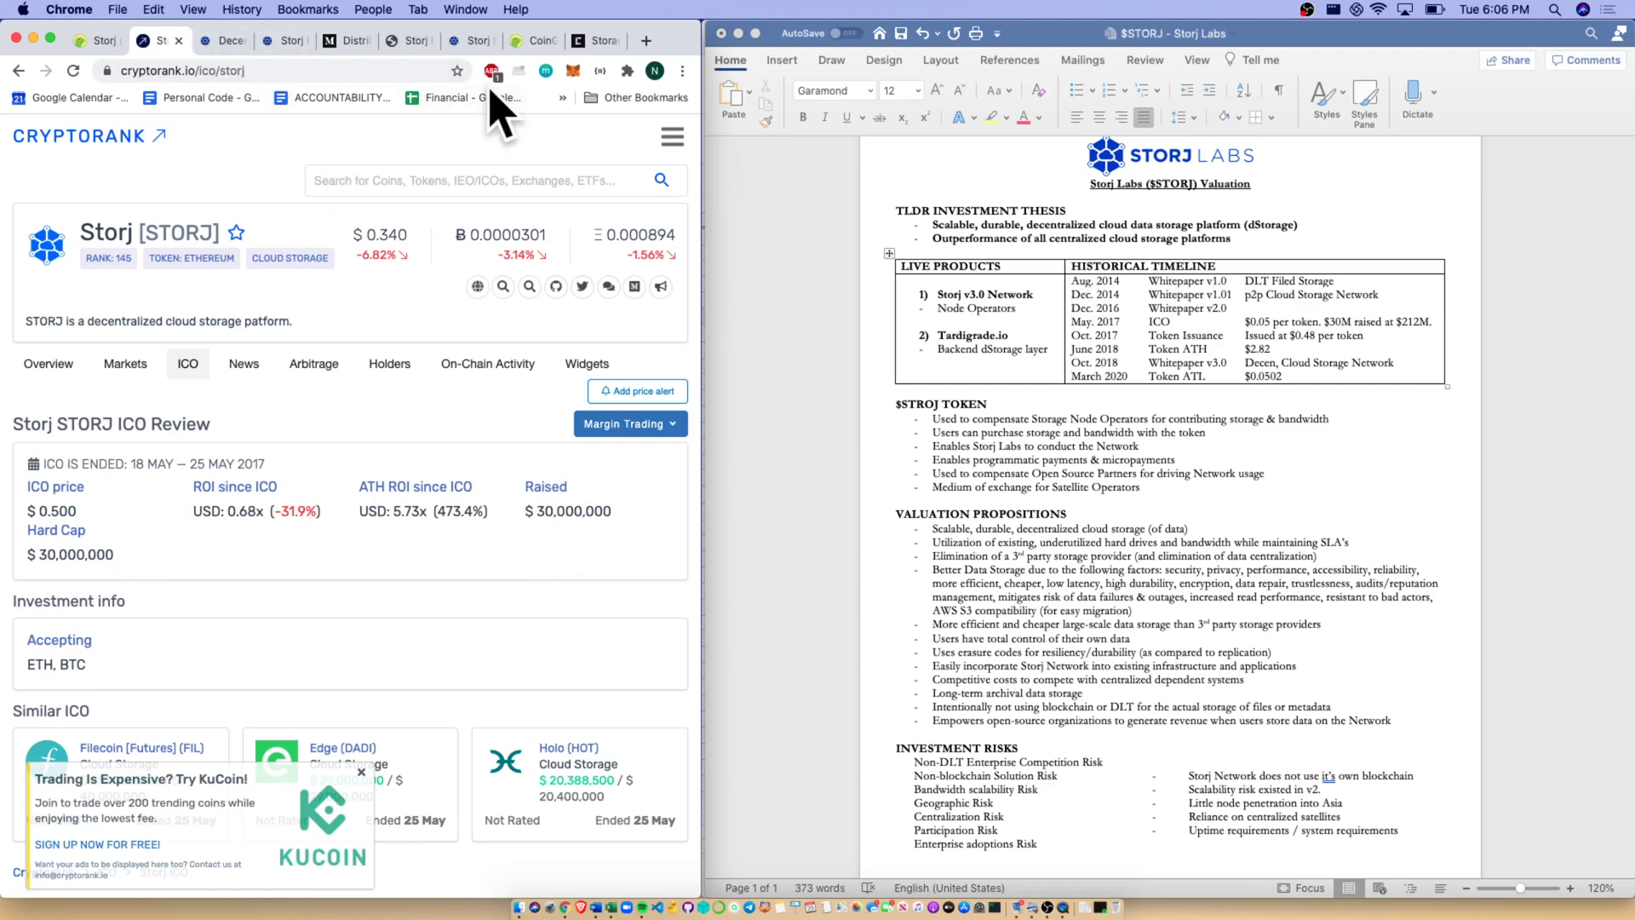
- Scroll through Storj's price history chart on CoinGecko, then refocus the valuation notes
key("ctrl+shift+Tab")
scroll(182, 366, "down", 10)
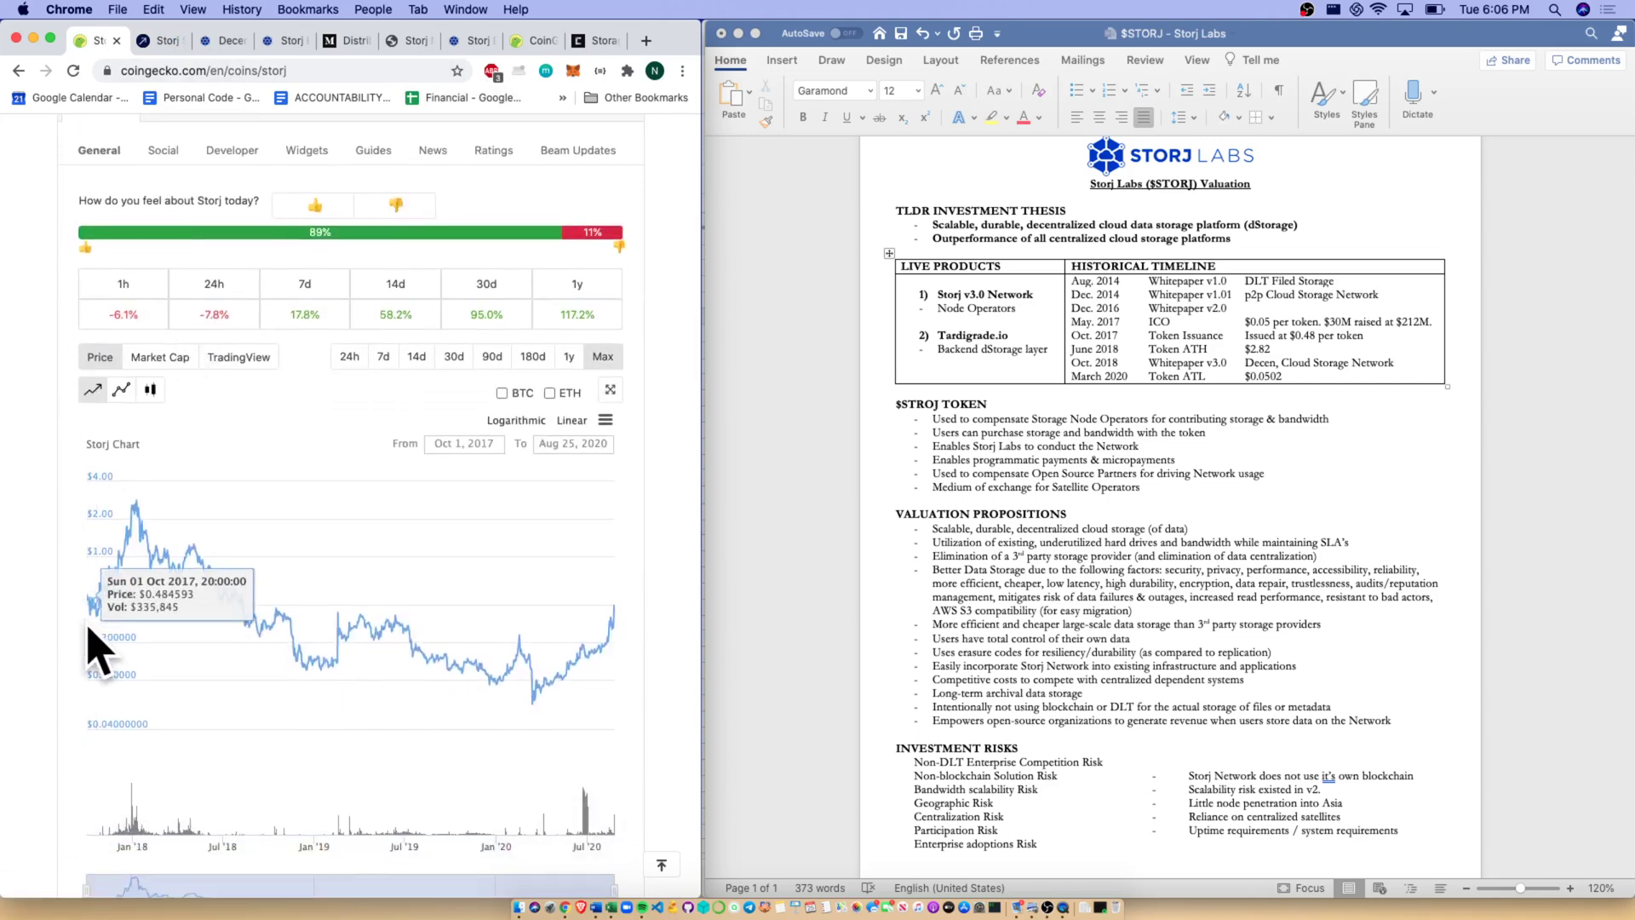
scroll(88, 634, "down", 1)
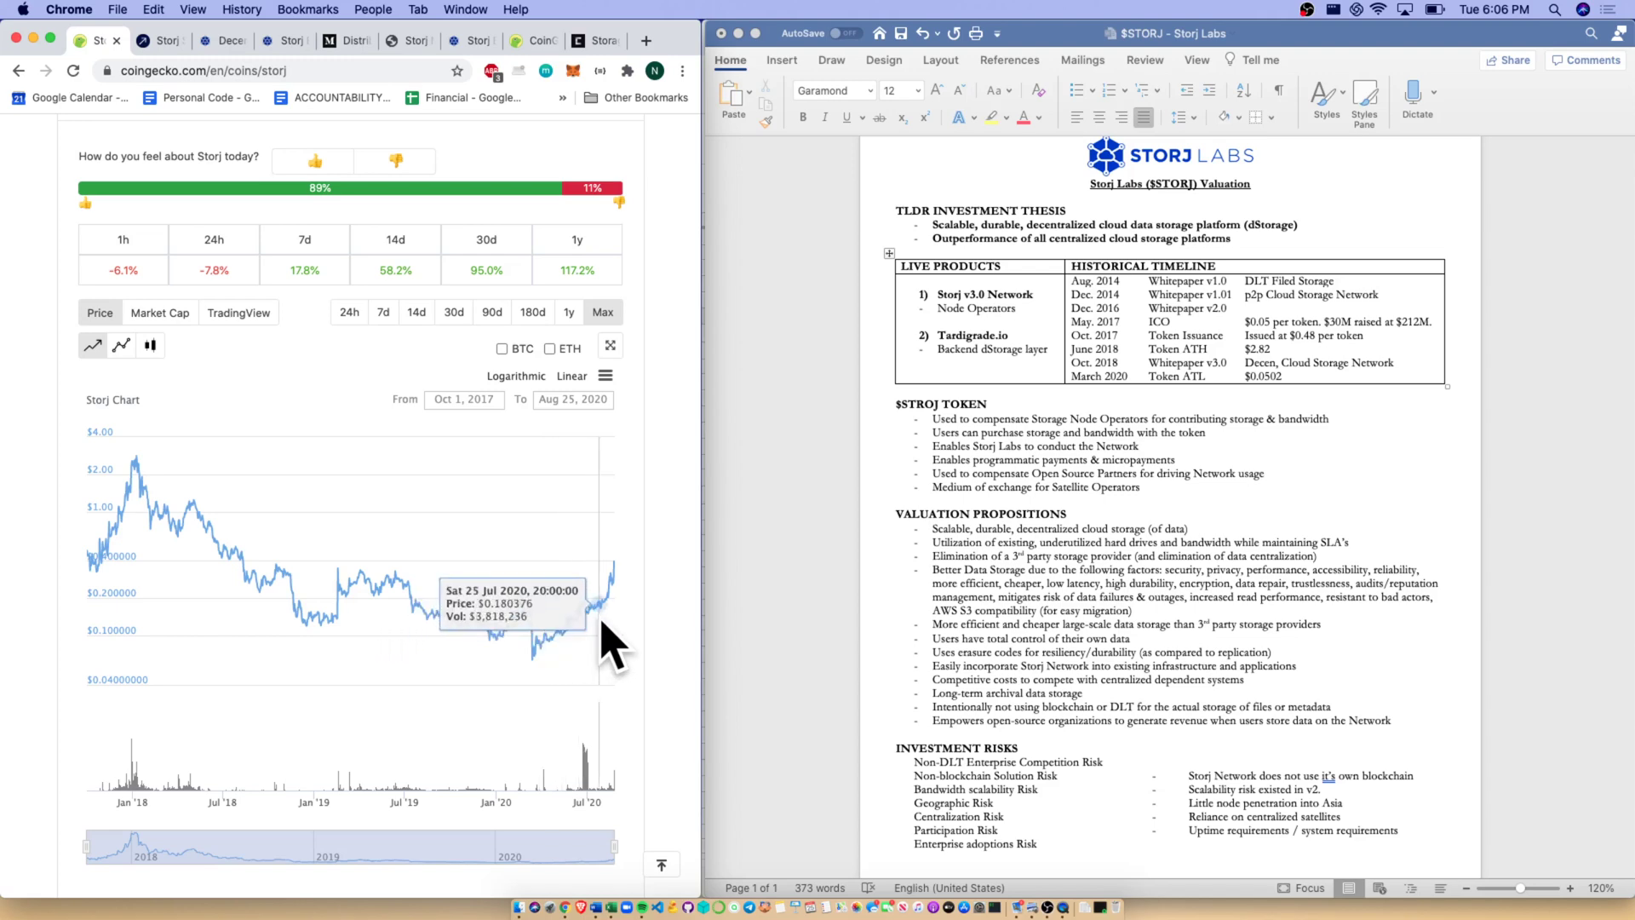
scroll(613, 648, "up", 5)
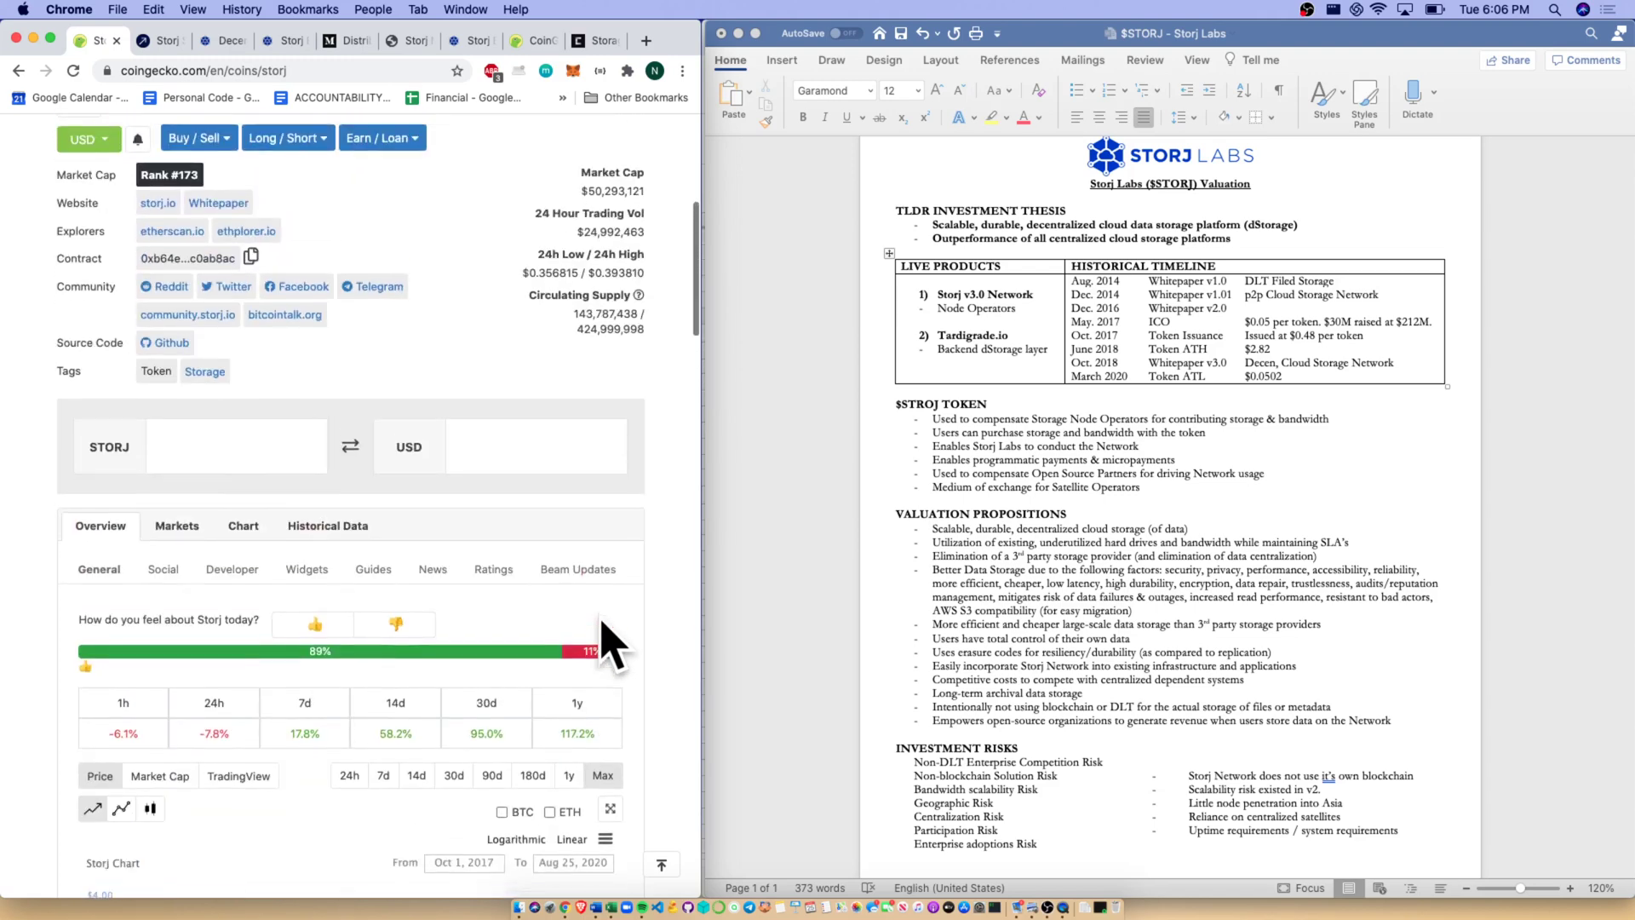
scroll(613, 647, "up", 2)
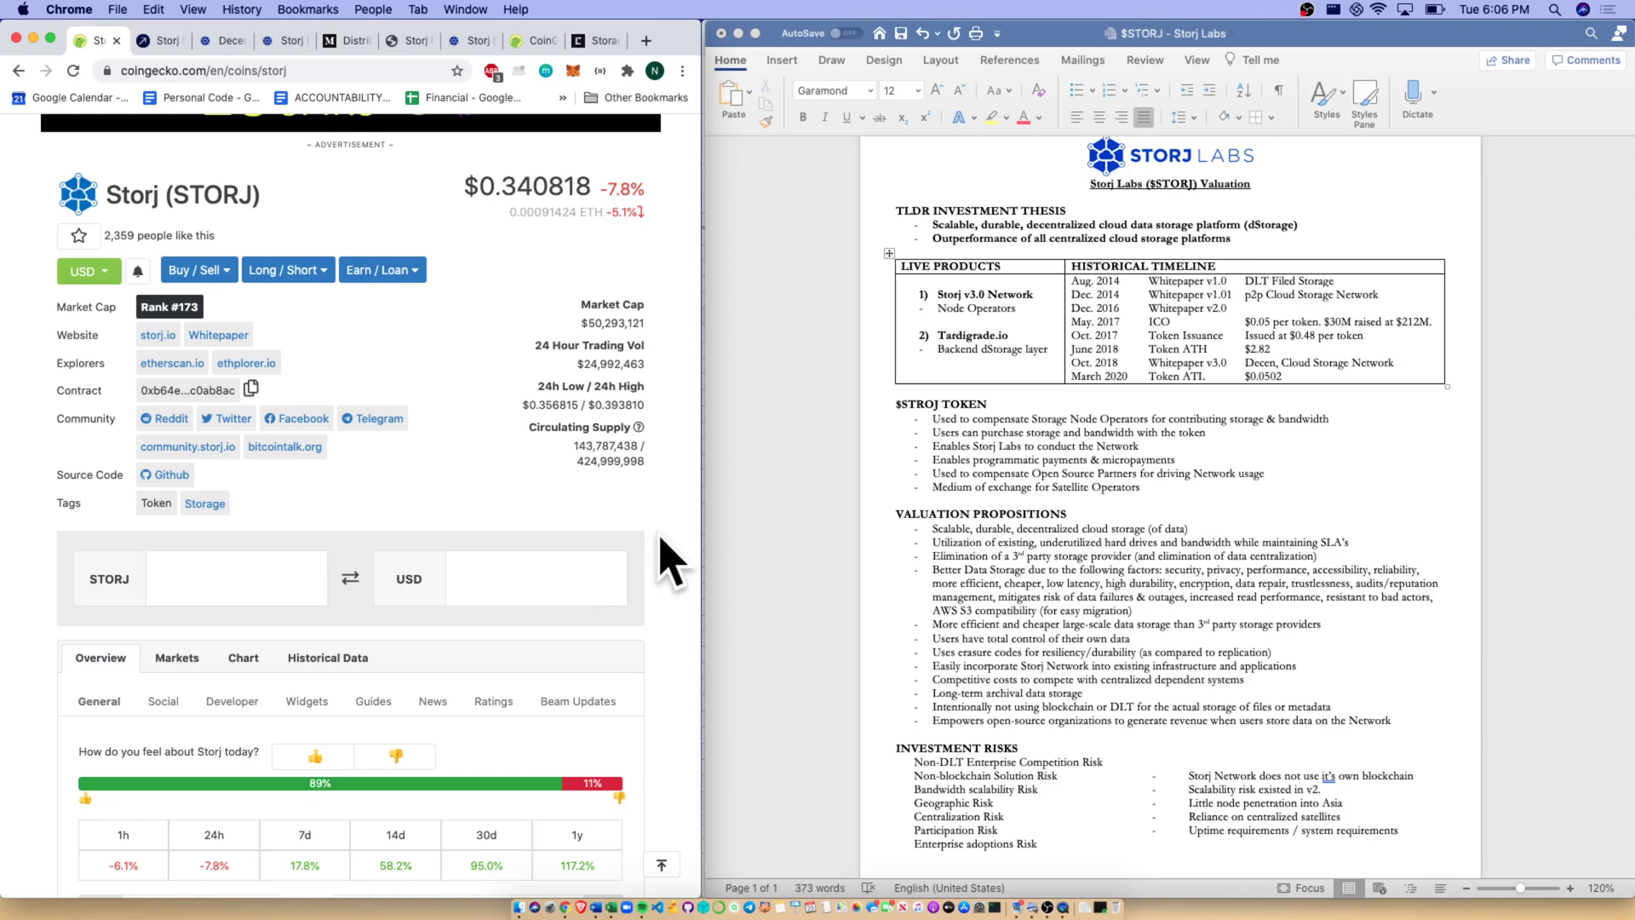
scroll(671, 562, "down", 7)
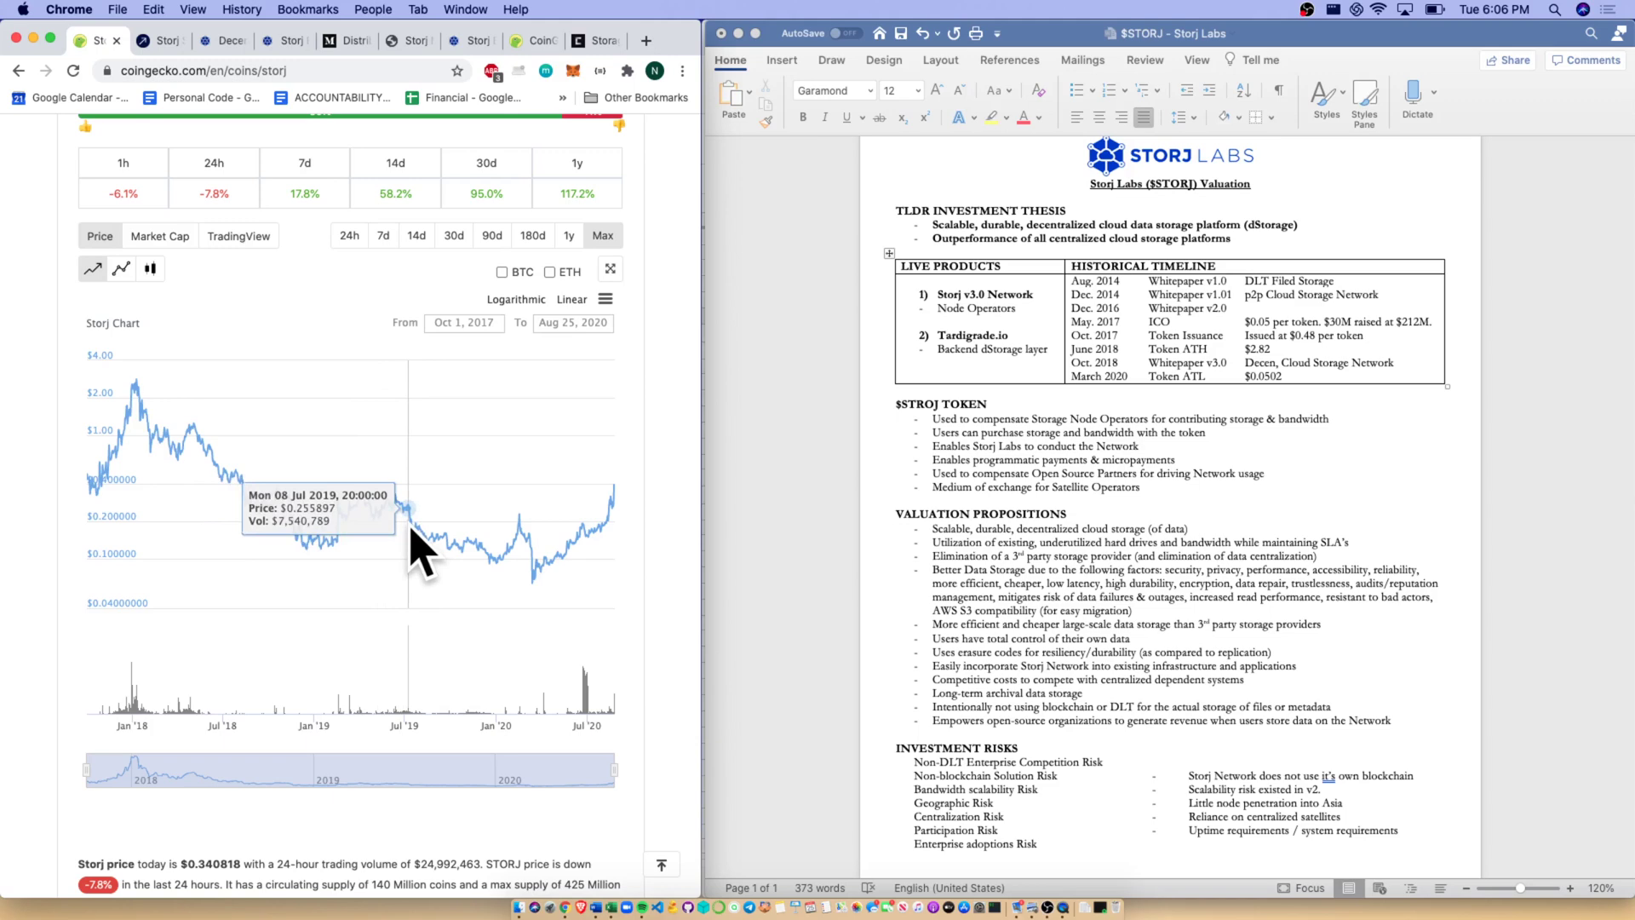
scroll(412, 531, "up", 8)
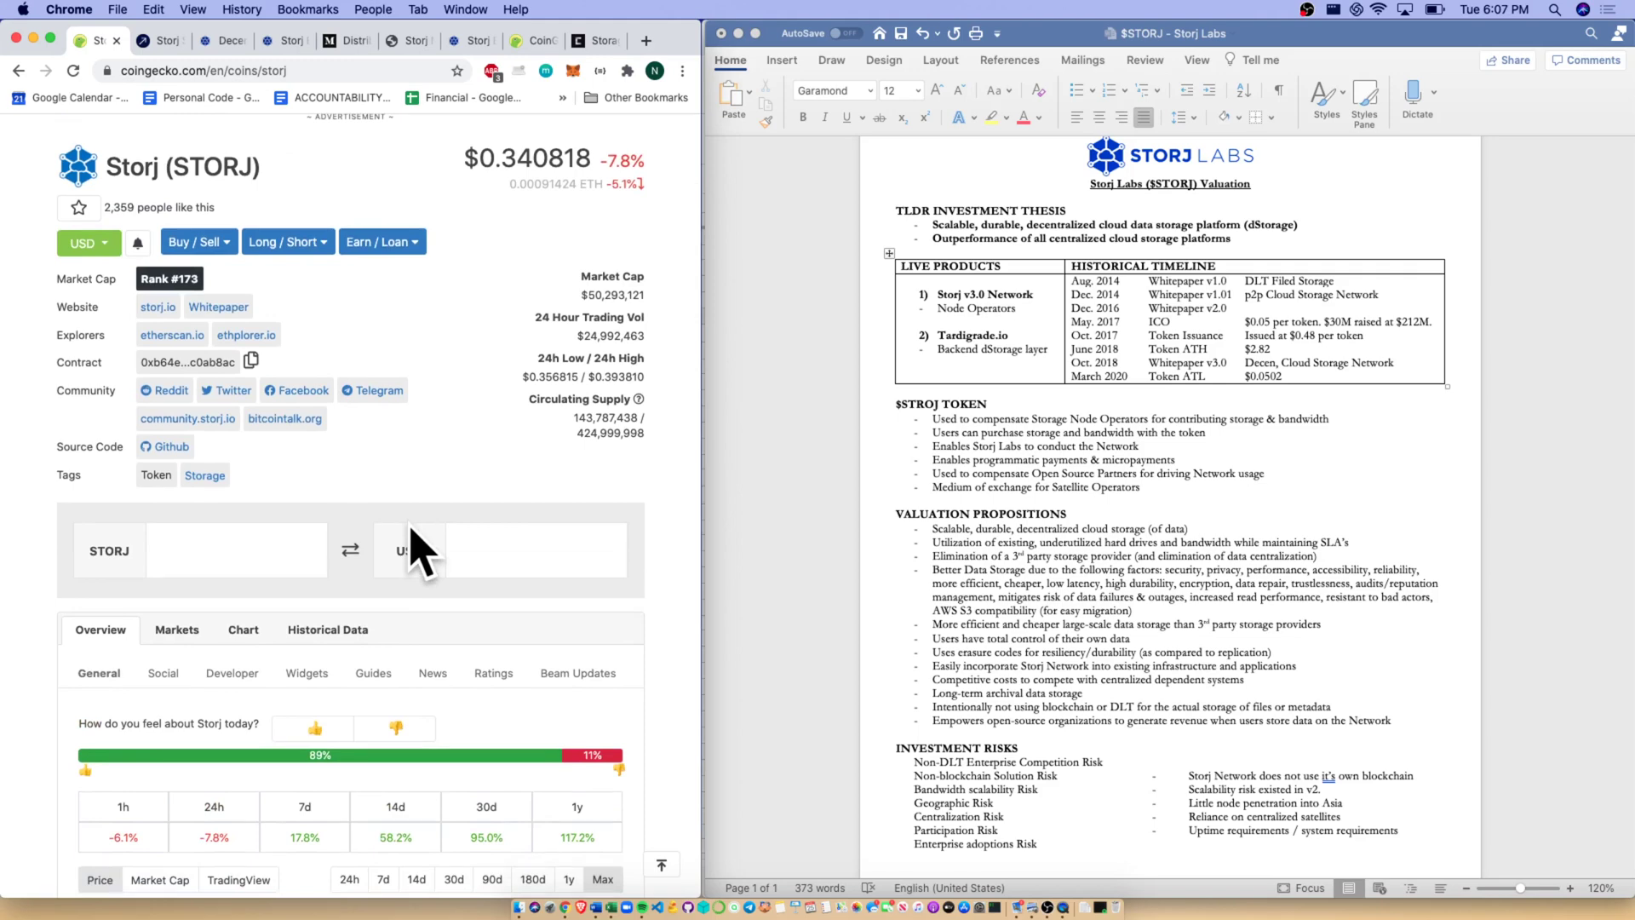
scroll(410, 525, "down", 5)
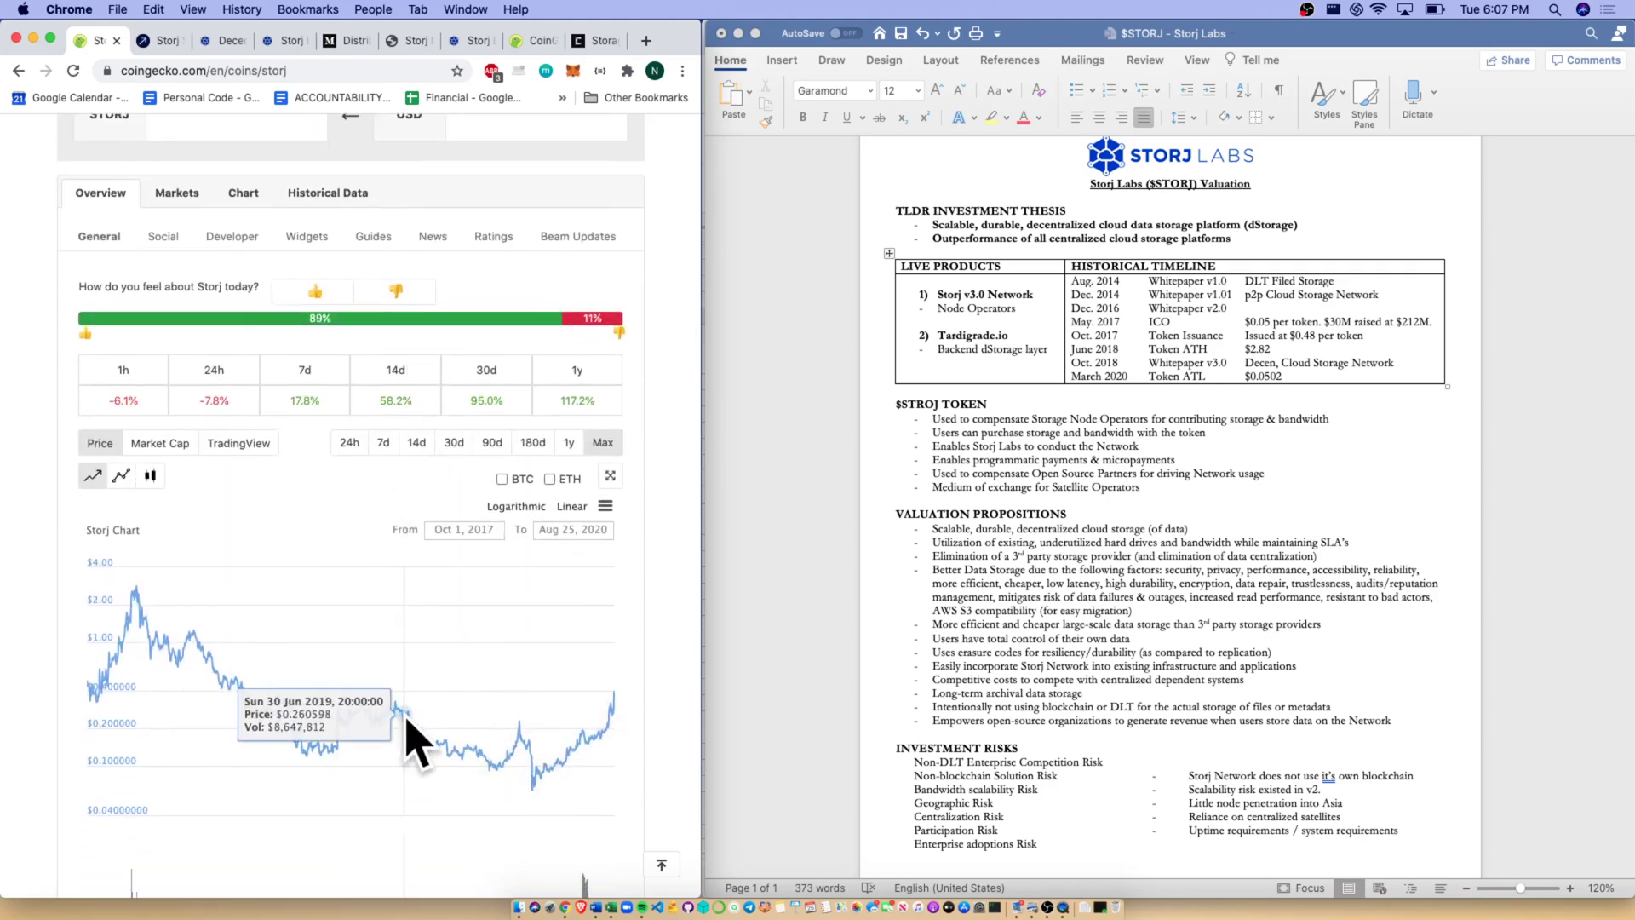
scroll(407, 724, "up", 5)
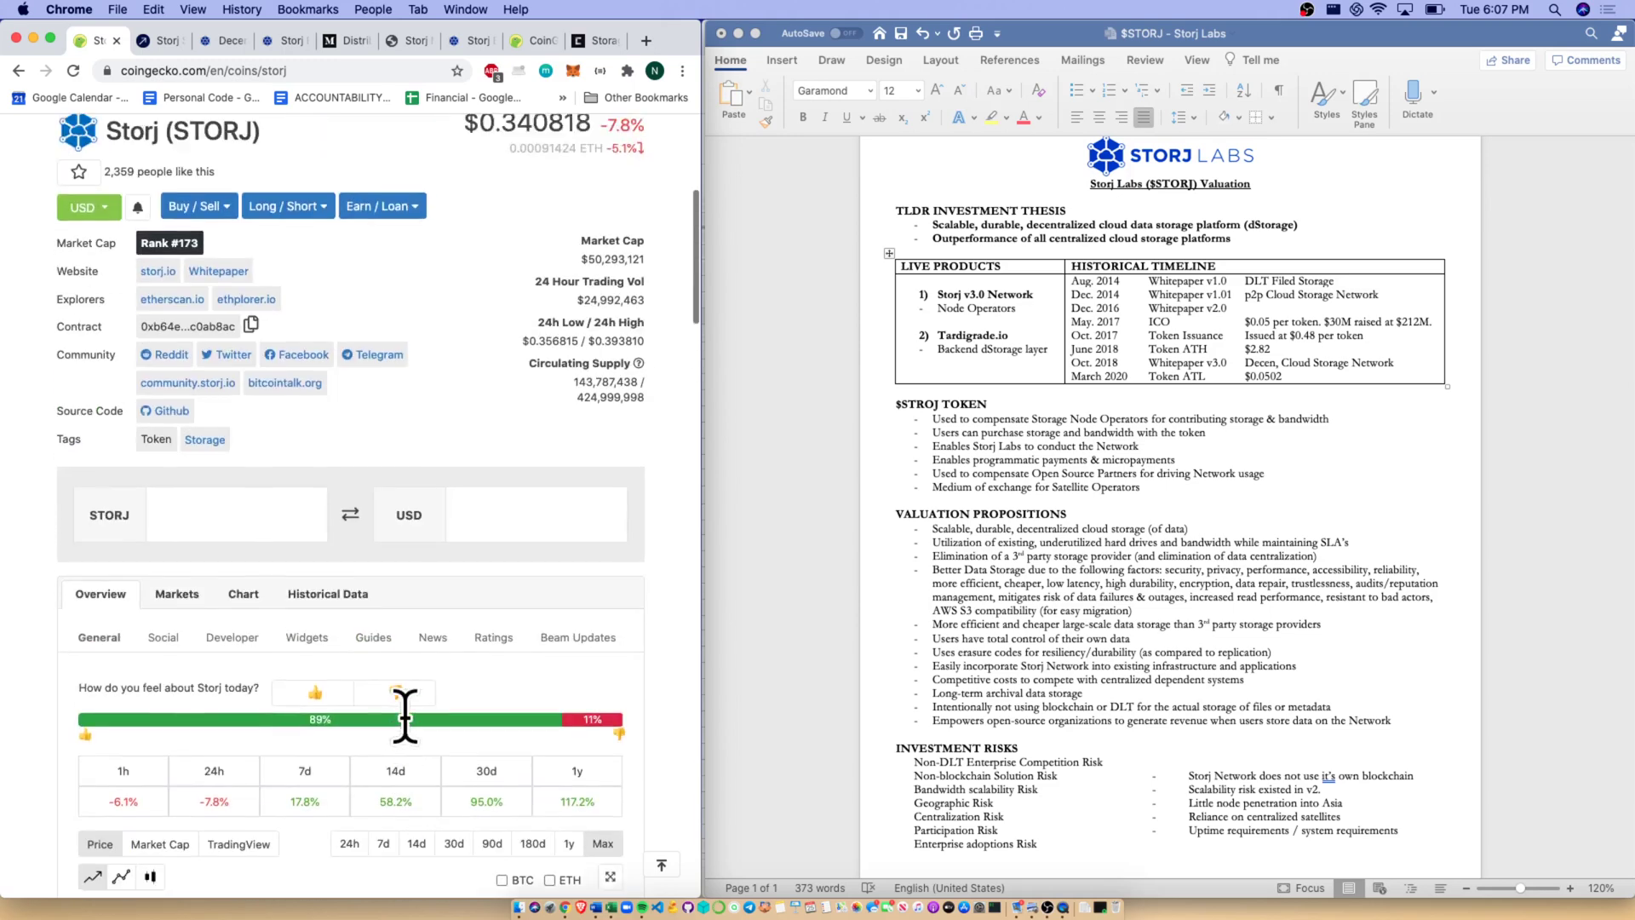
left_click(981, 334)
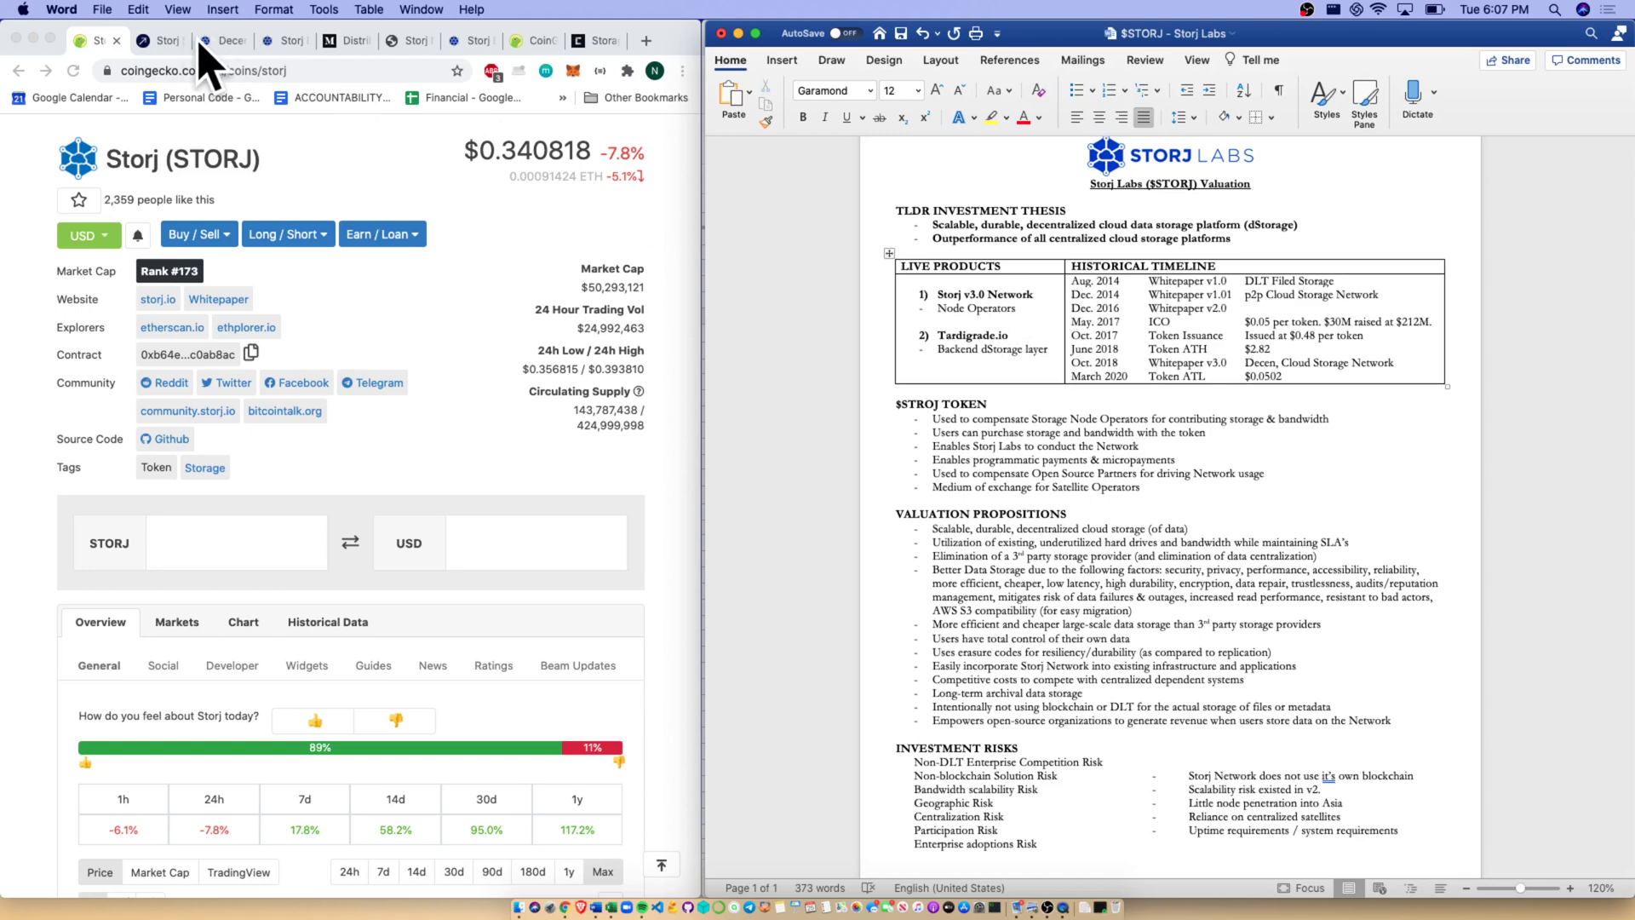
- Open the storj.io homepage, type 'layer', and scroll down the page
left_click(226, 41)
scroll(252, 352, "down", 2)
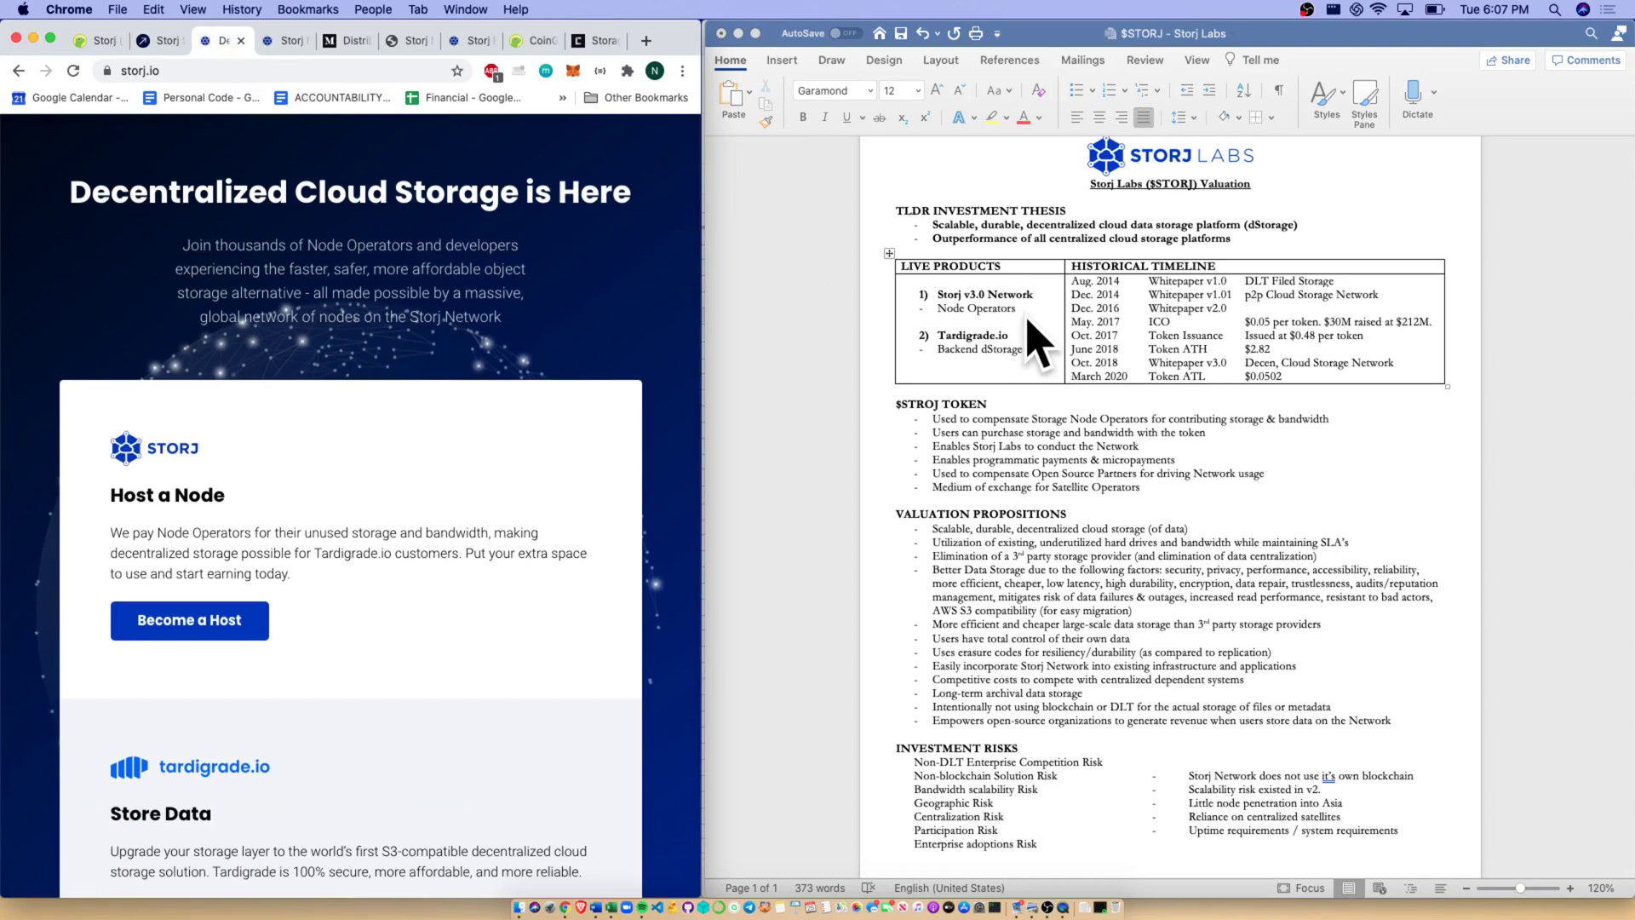
type("layer")
scroll(432, 450, "down", 2)
scroll(426, 466, "down", 2)
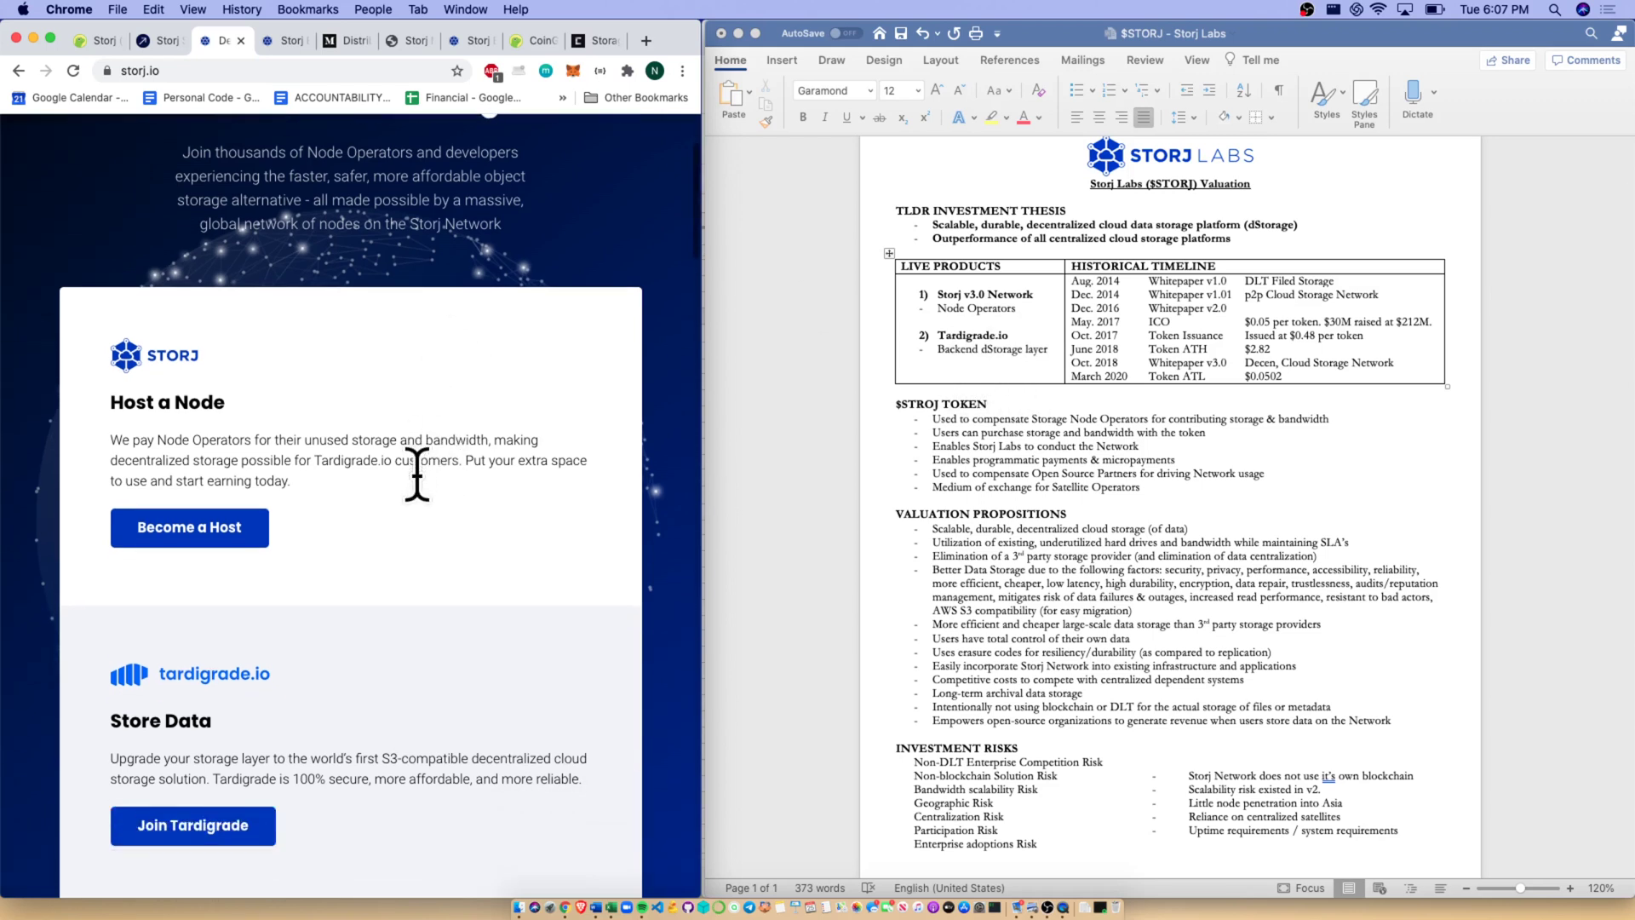
- Try node sign-up, ticking 1 core, 500GB disk, 2TB bandwidth, 5/25 Mbps and downtime requirements
left_click(258, 528)
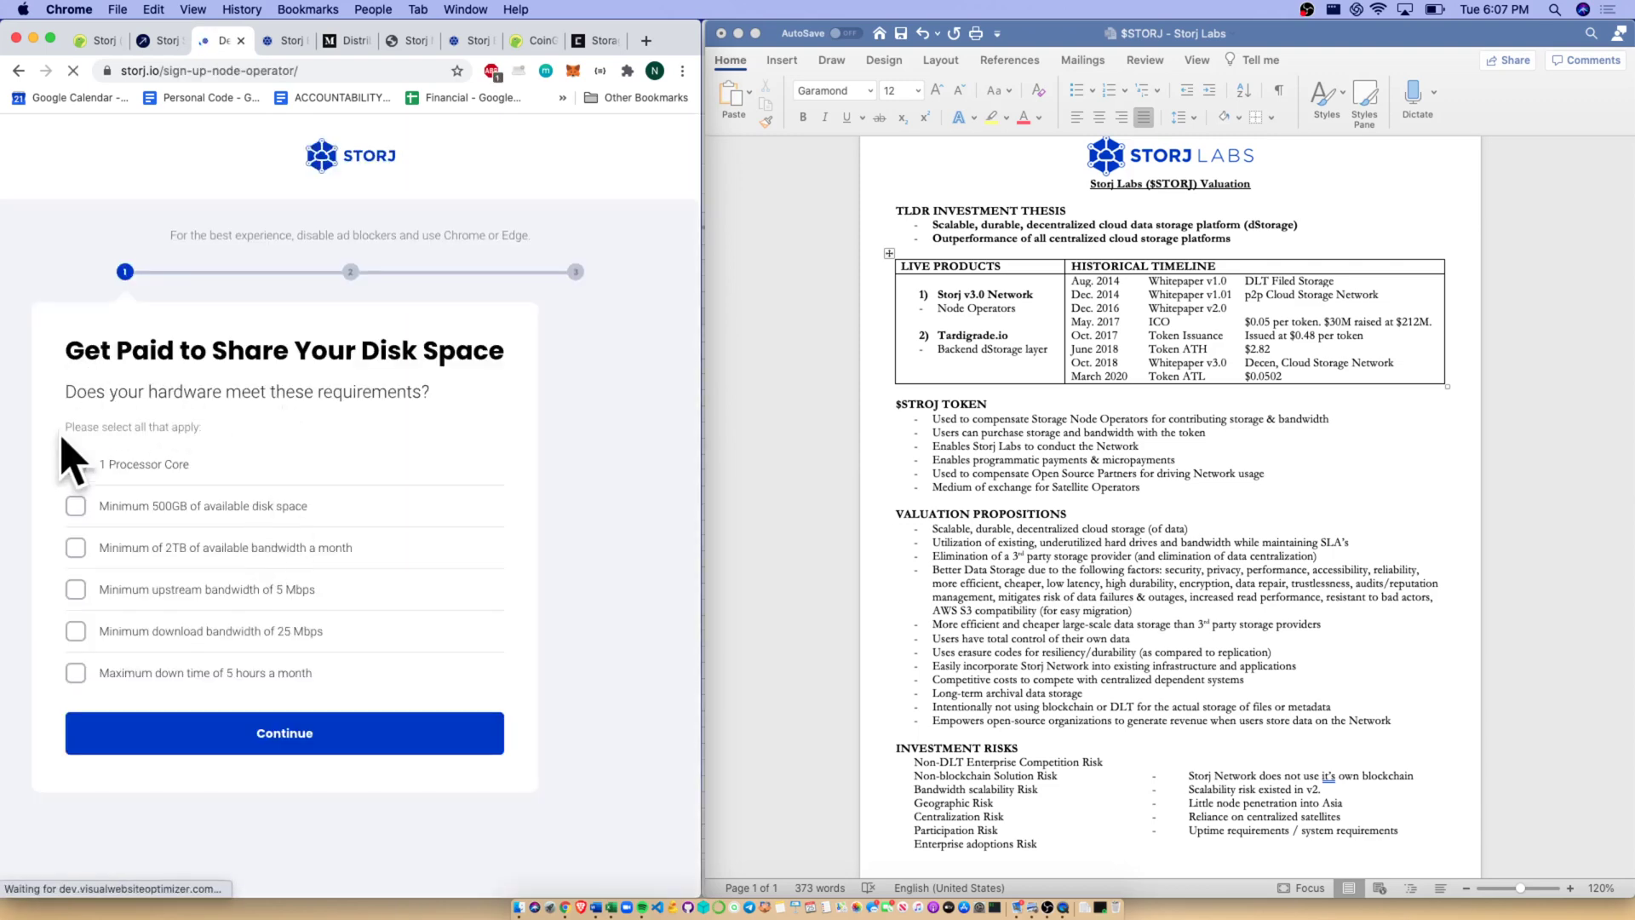
left_click(76, 464)
left_click(76, 506)
left_click(76, 548)
left_click(76, 590)
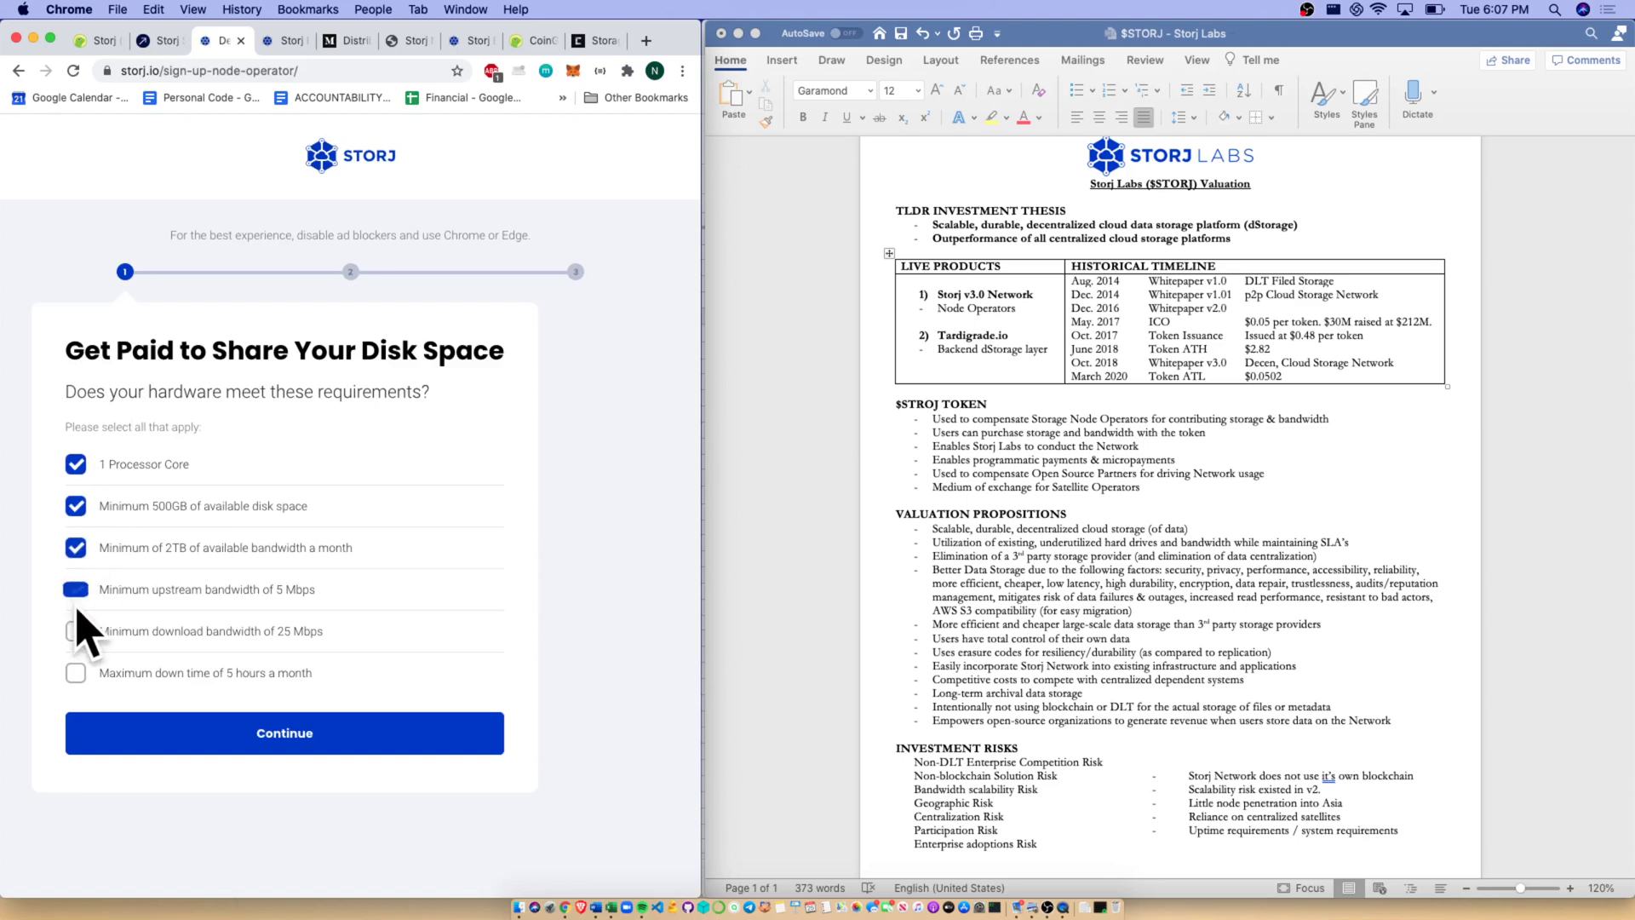
left_click(76, 631)
left_click(158, 731)
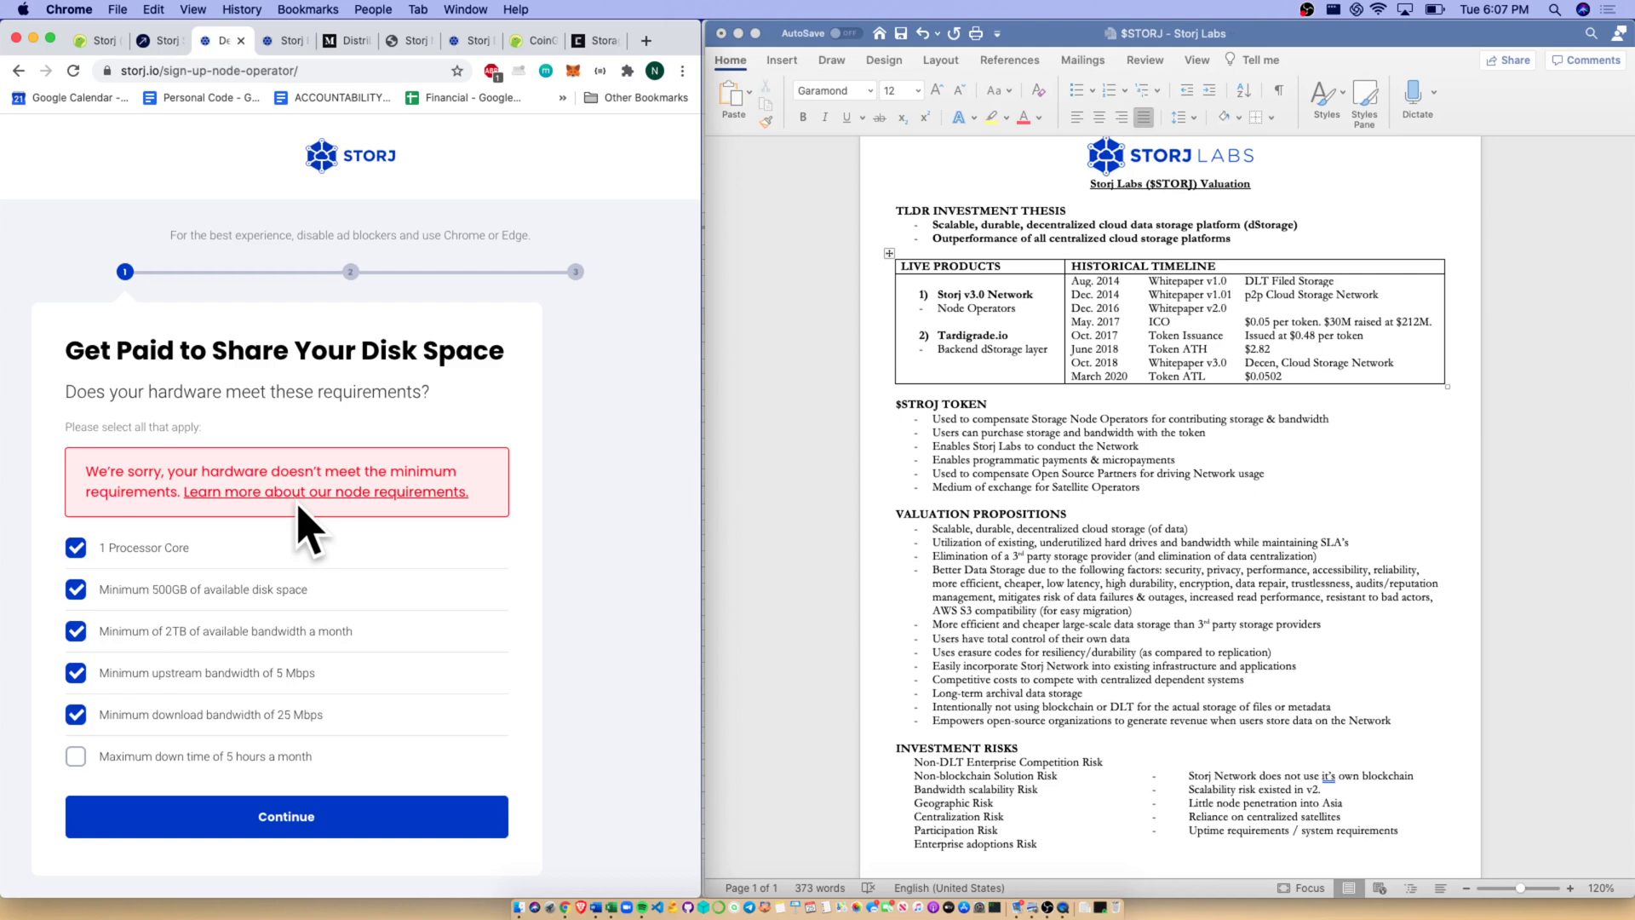
left_click(76, 756)
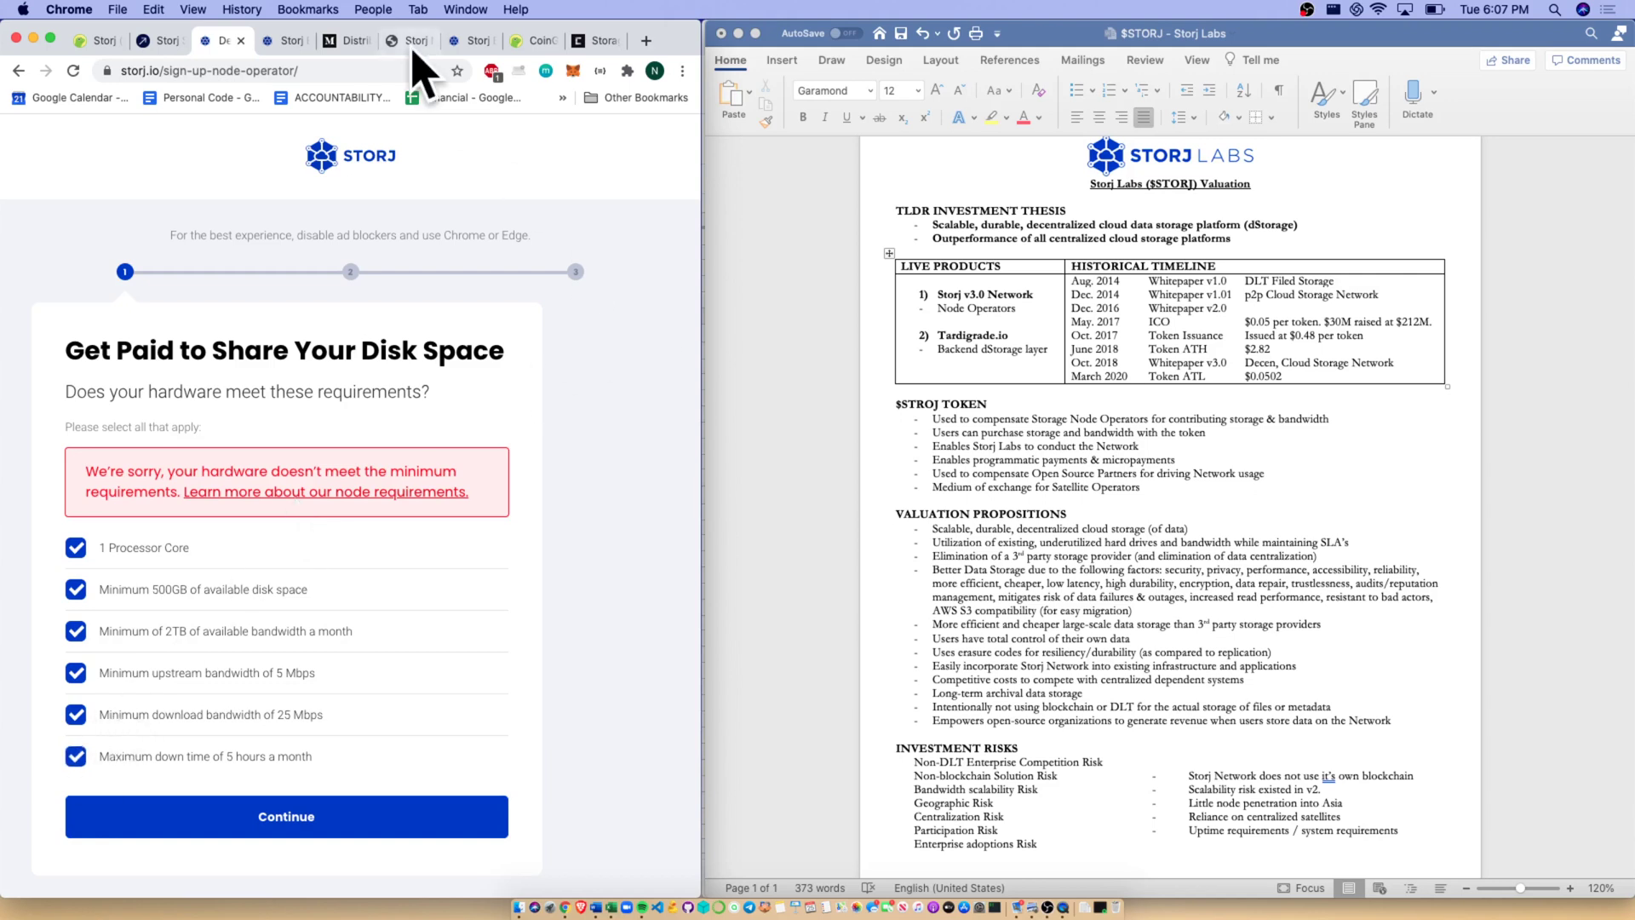
left_click(280, 43)
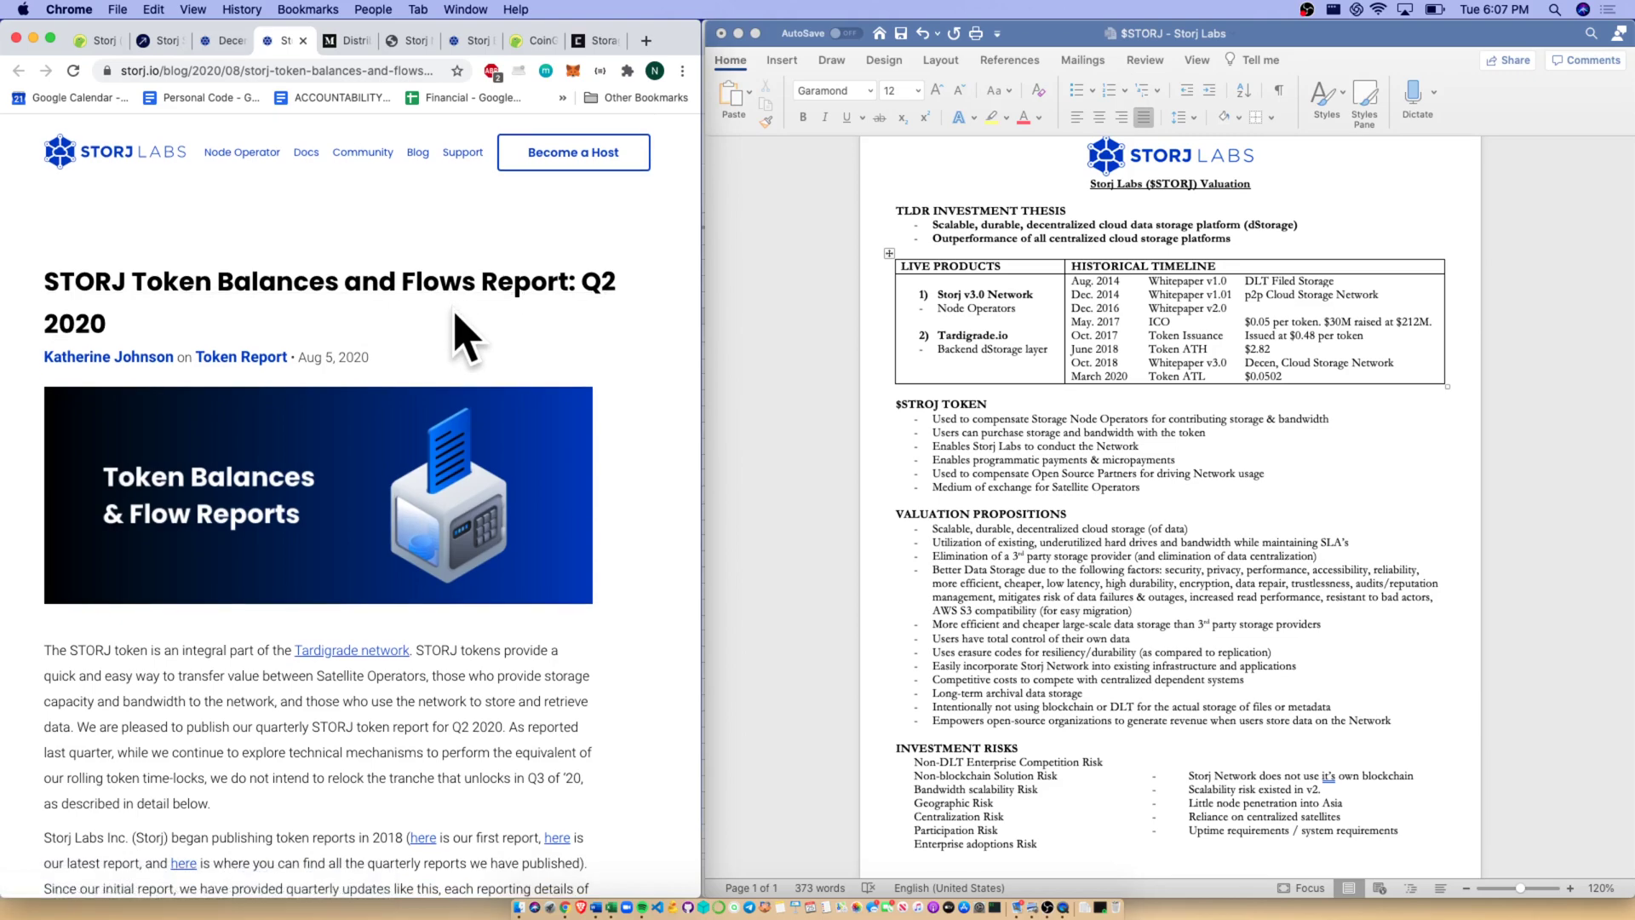
- Scroll the Q2 2020 Token Balances report to its supply table, then switch to the Medium comparison article
scroll(456, 315, "down", 3)
scroll(467, 333, "down", 20)
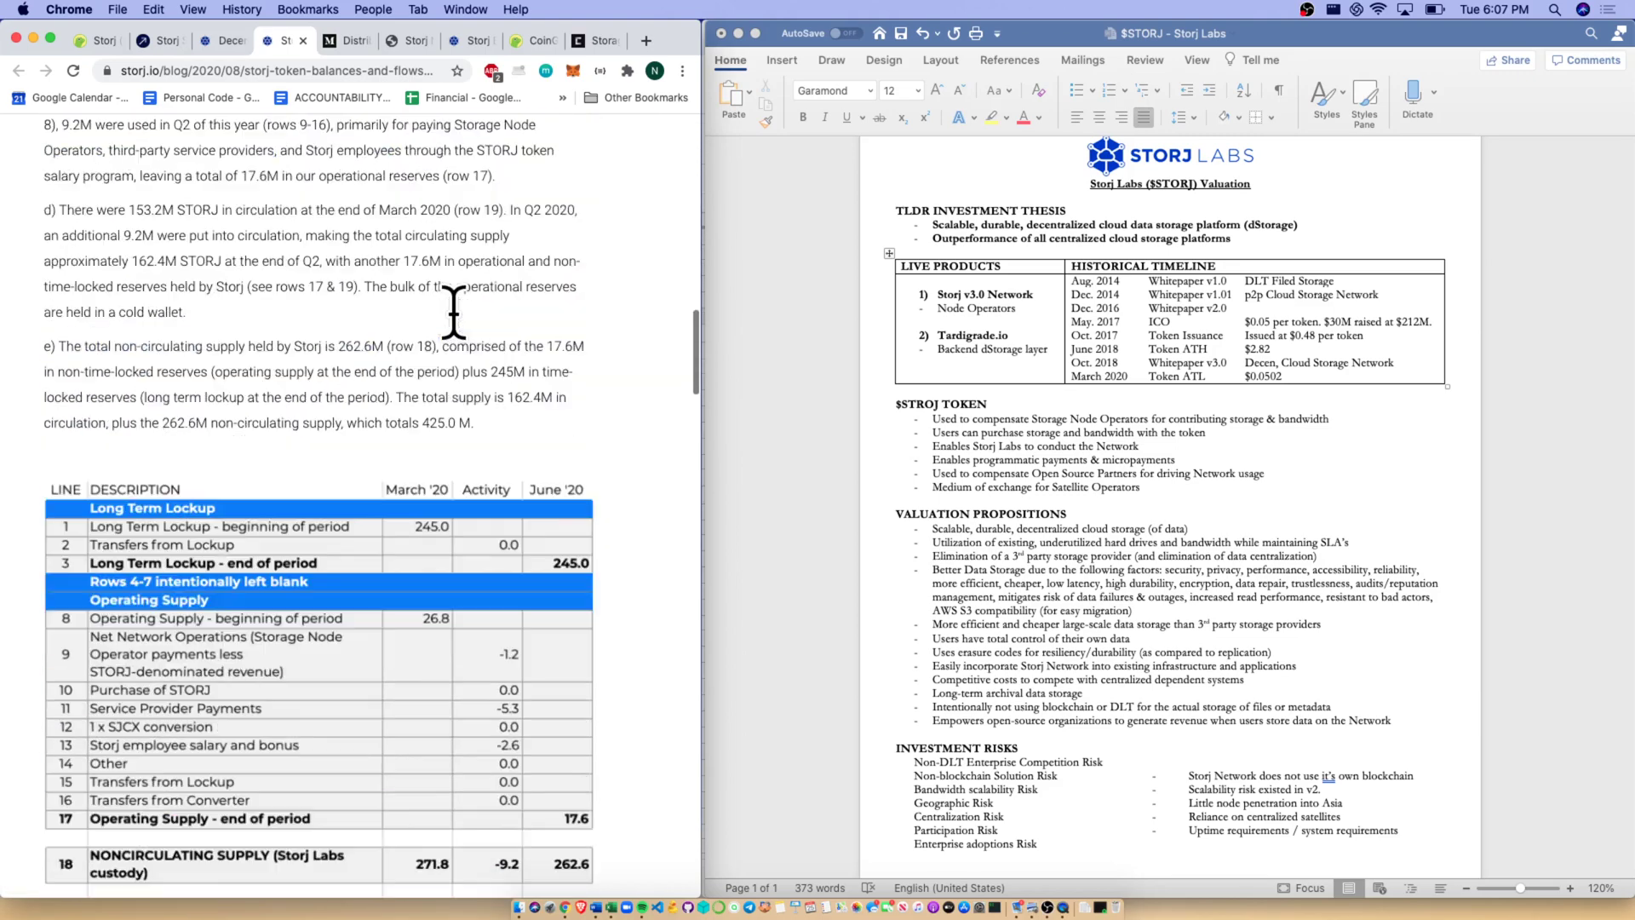
scroll(460, 336, "down", 4)
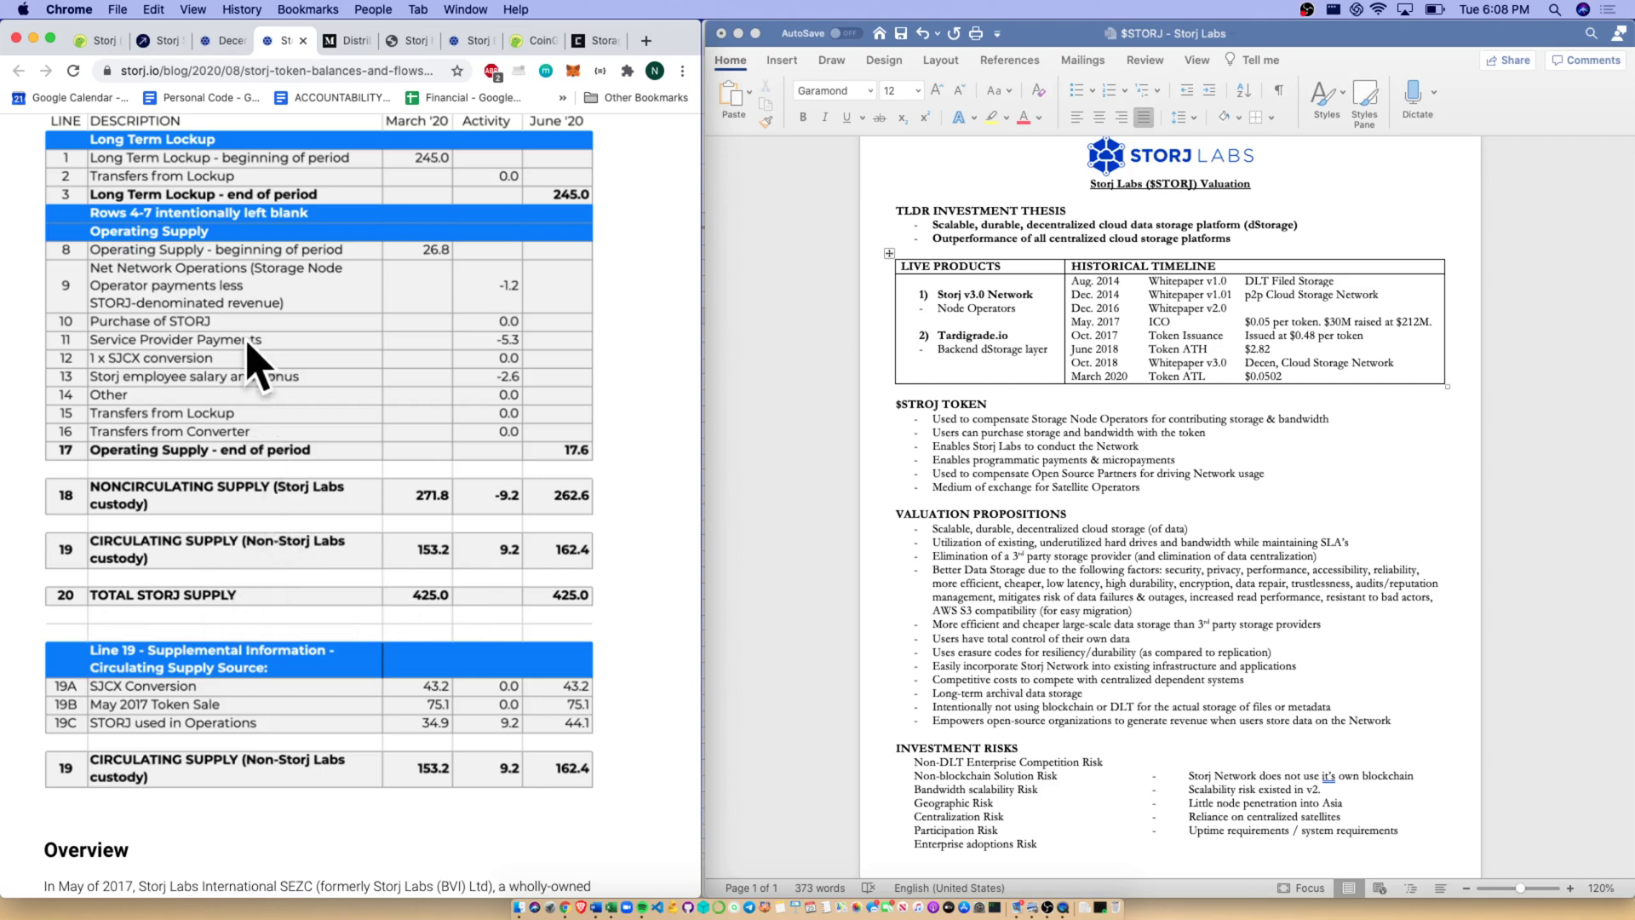
scroll(147, 317, "up", 1)
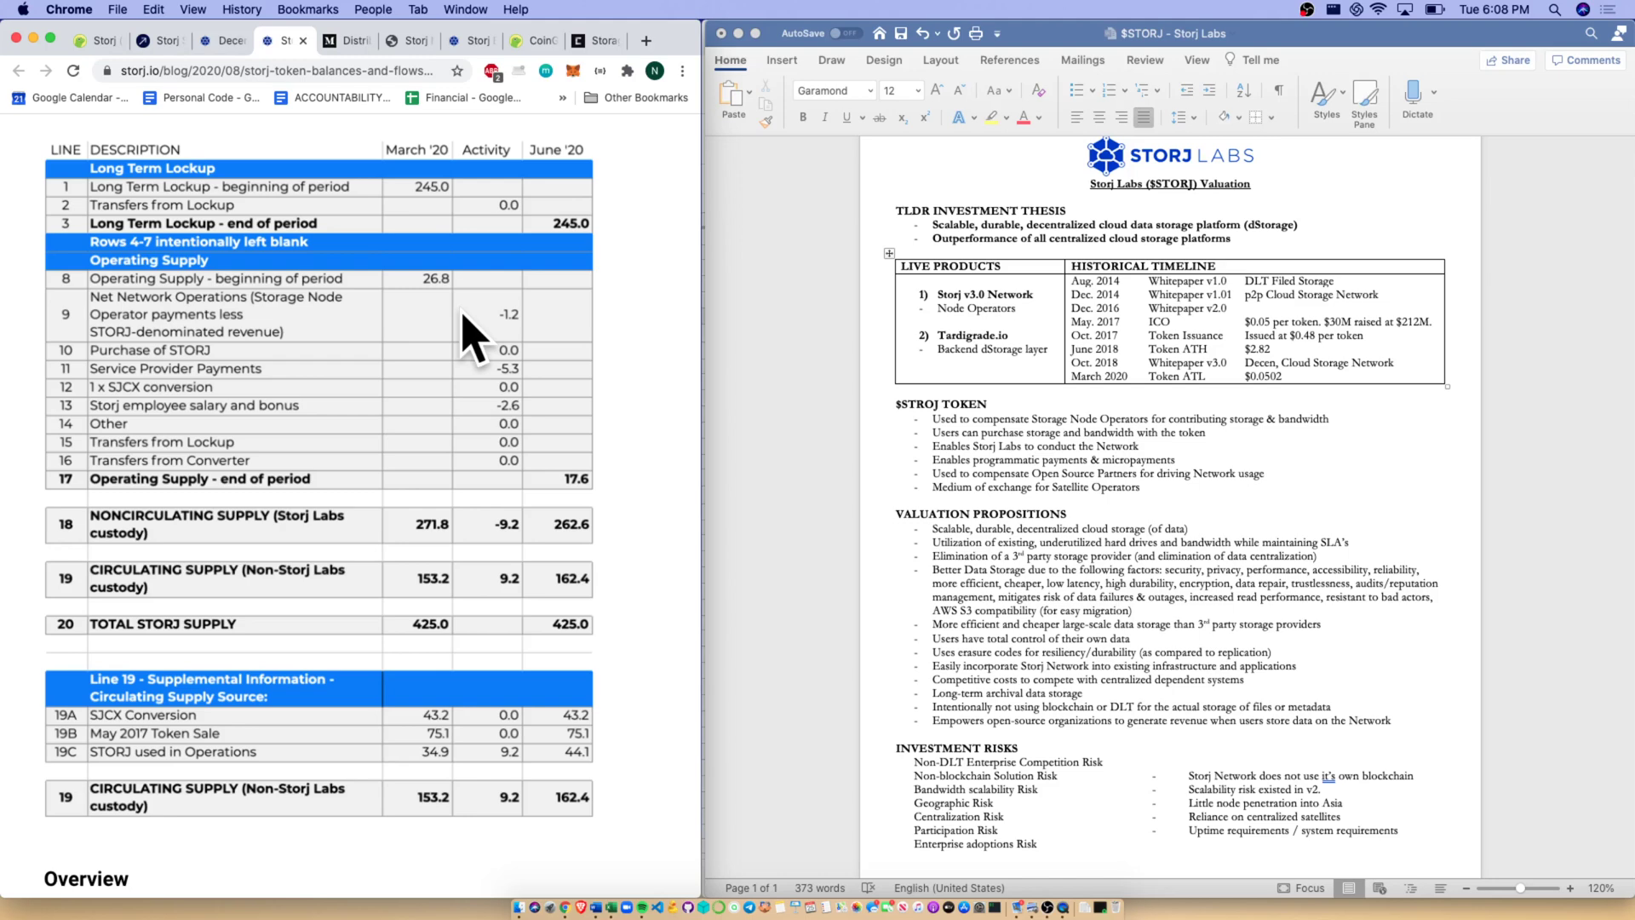
scroll(473, 336, "up", 2)
left_click(344, 41)
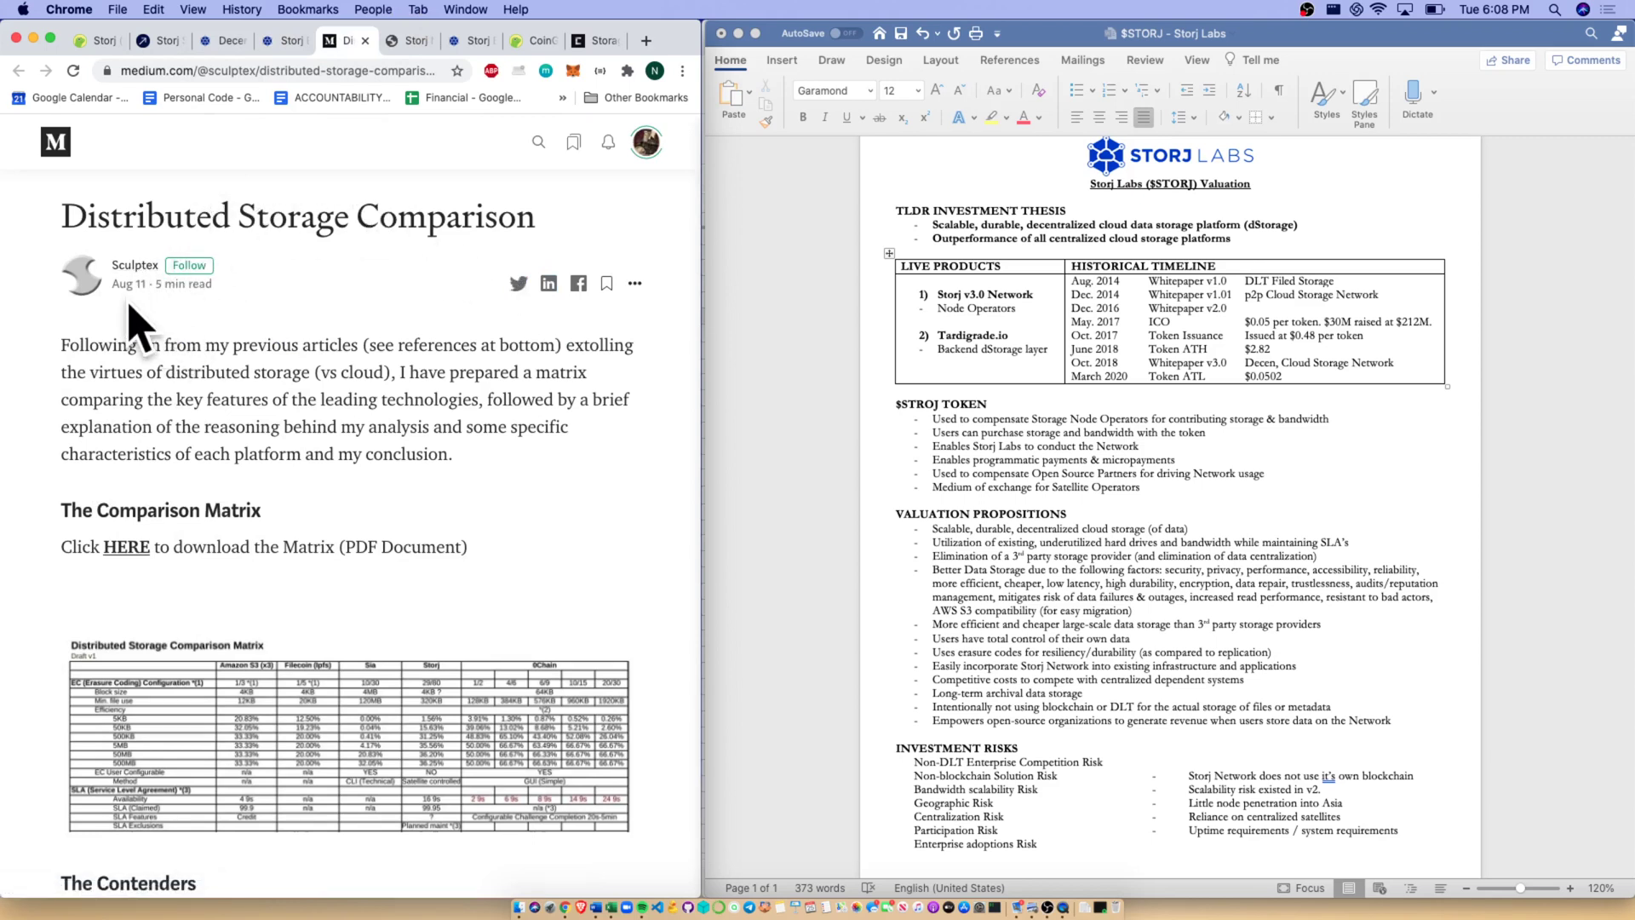
- Open the Distributed Storage Comparison Matrix PDF, zoom in twice and scroll across its columns
left_click(128, 548)
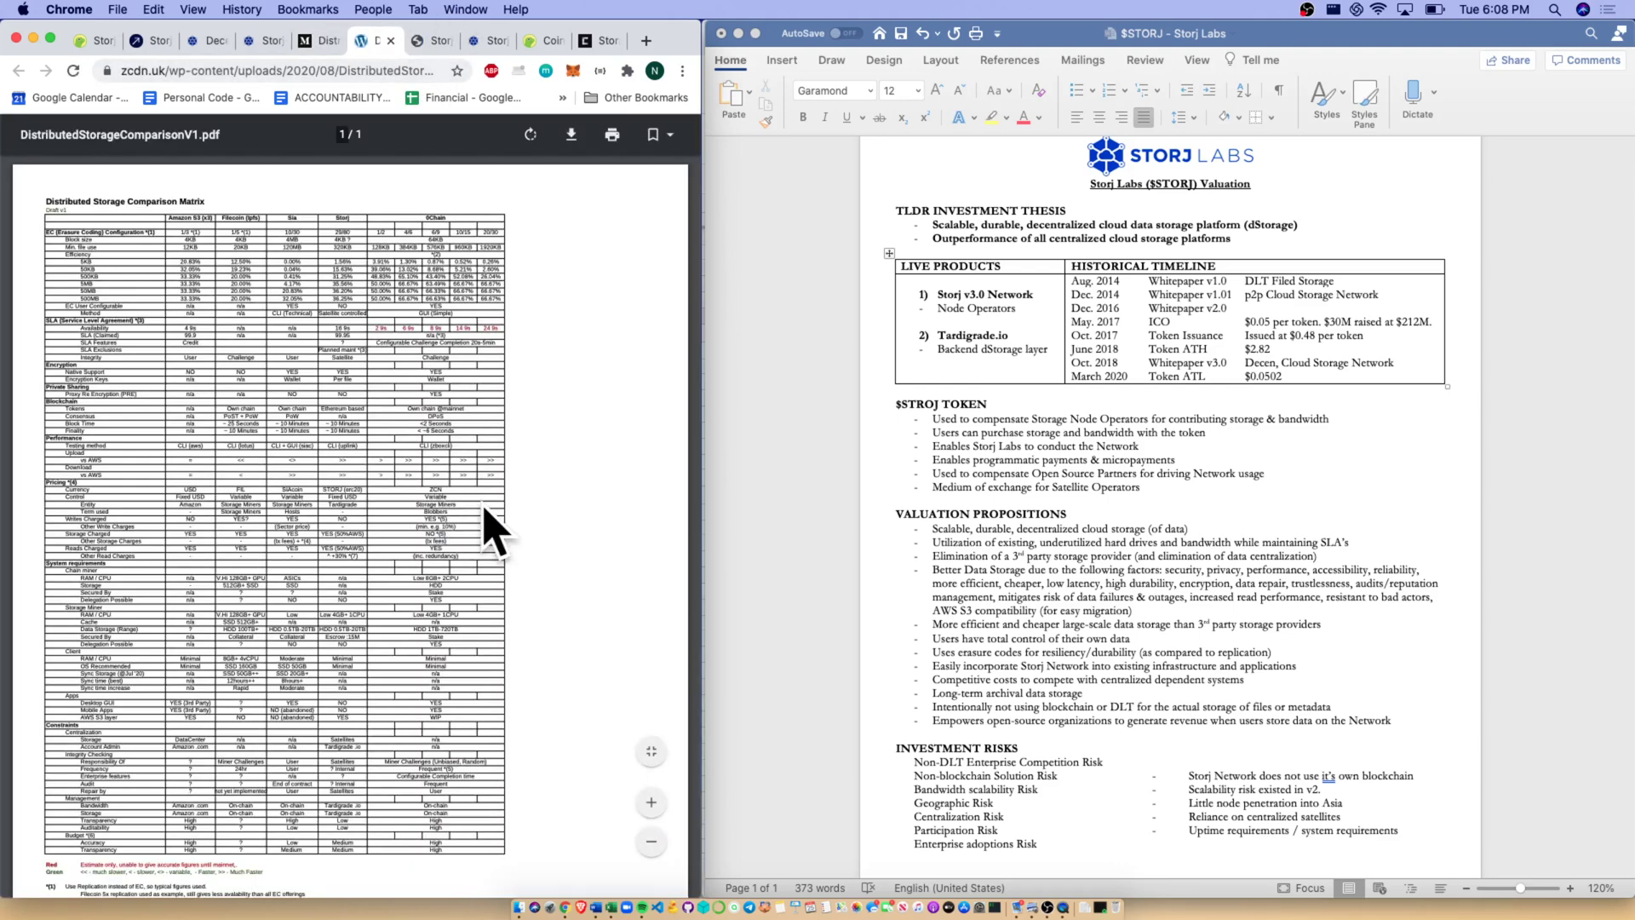
left_click(652, 802)
left_click(652, 803)
left_click(651, 803)
left_click(651, 803)
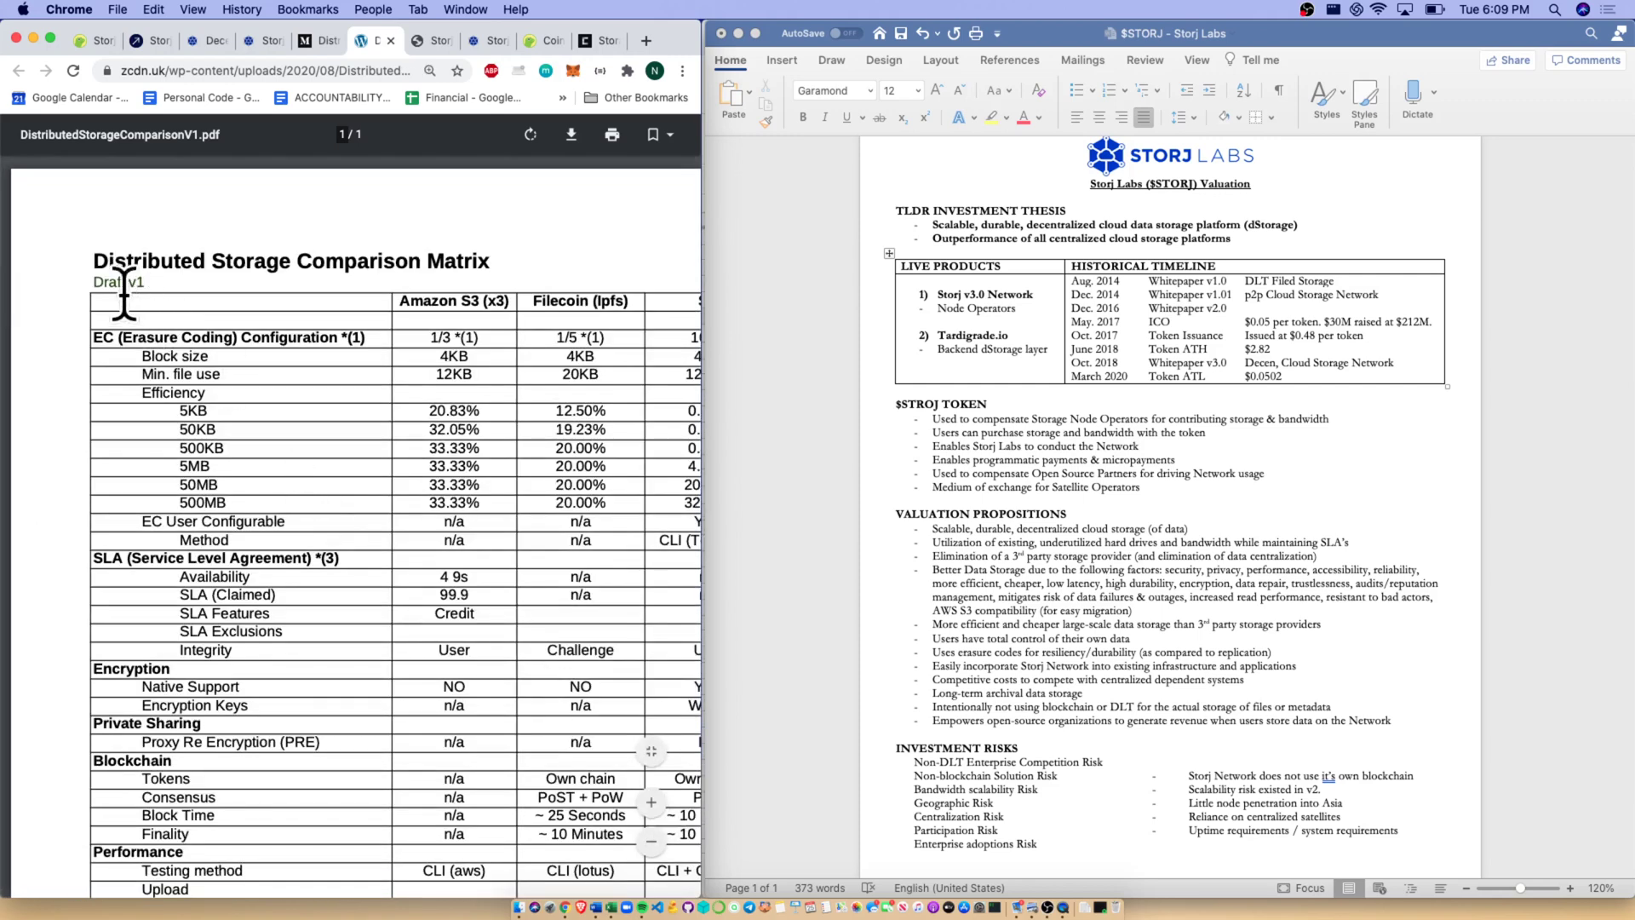
scroll(375, 418, "right", 2)
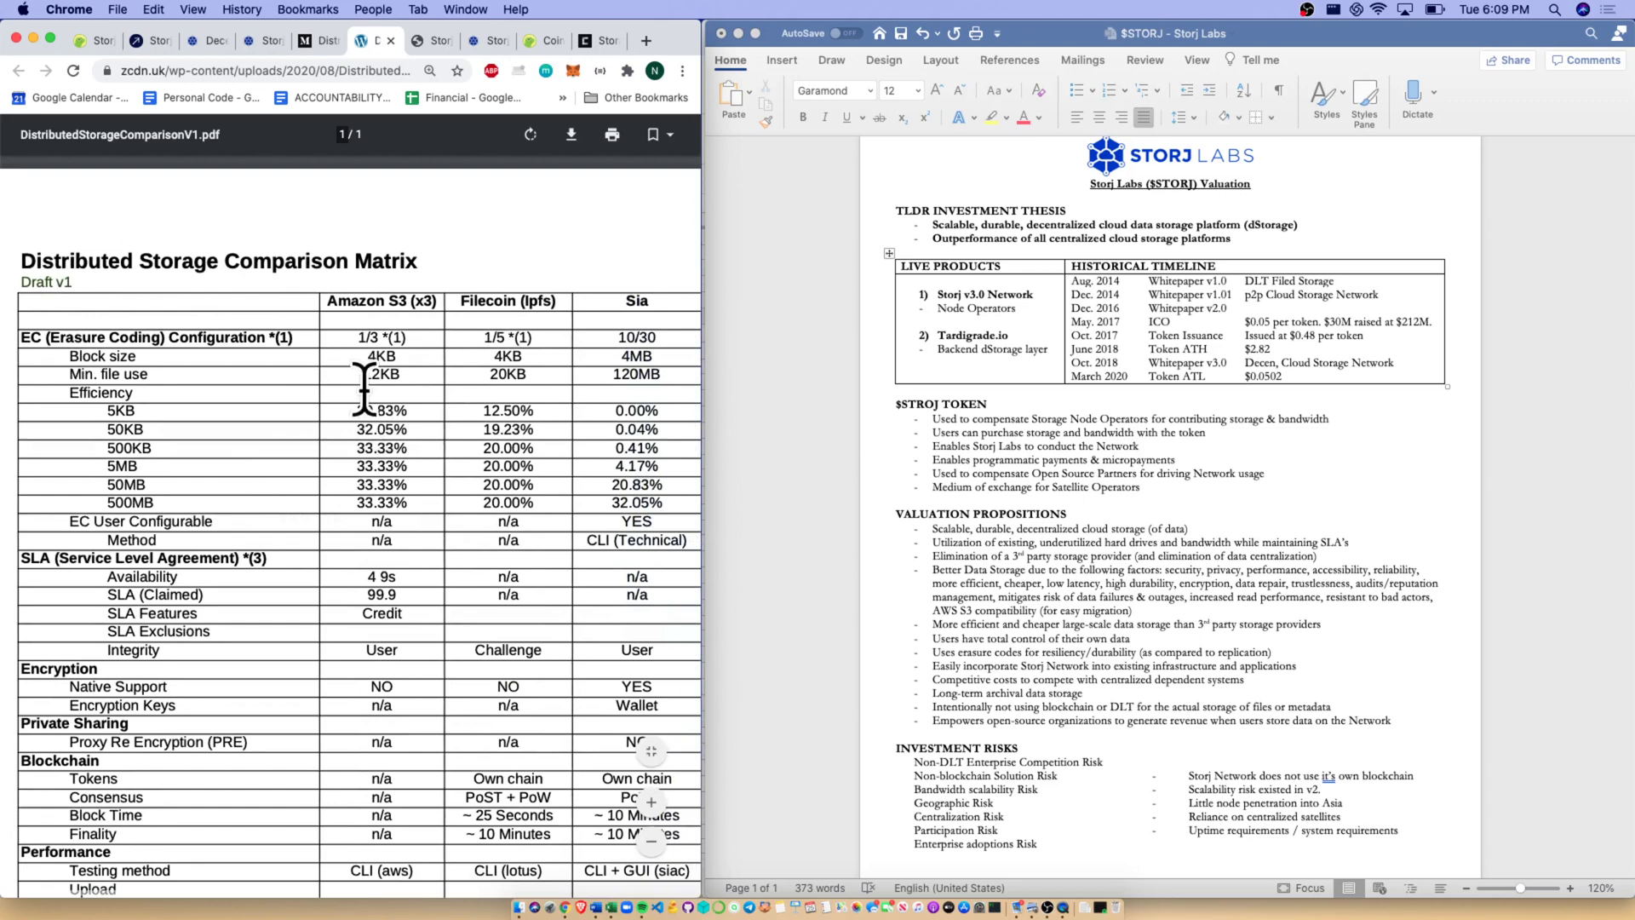
scroll(524, 328, "right", 4)
scroll(529, 332, "right", 5)
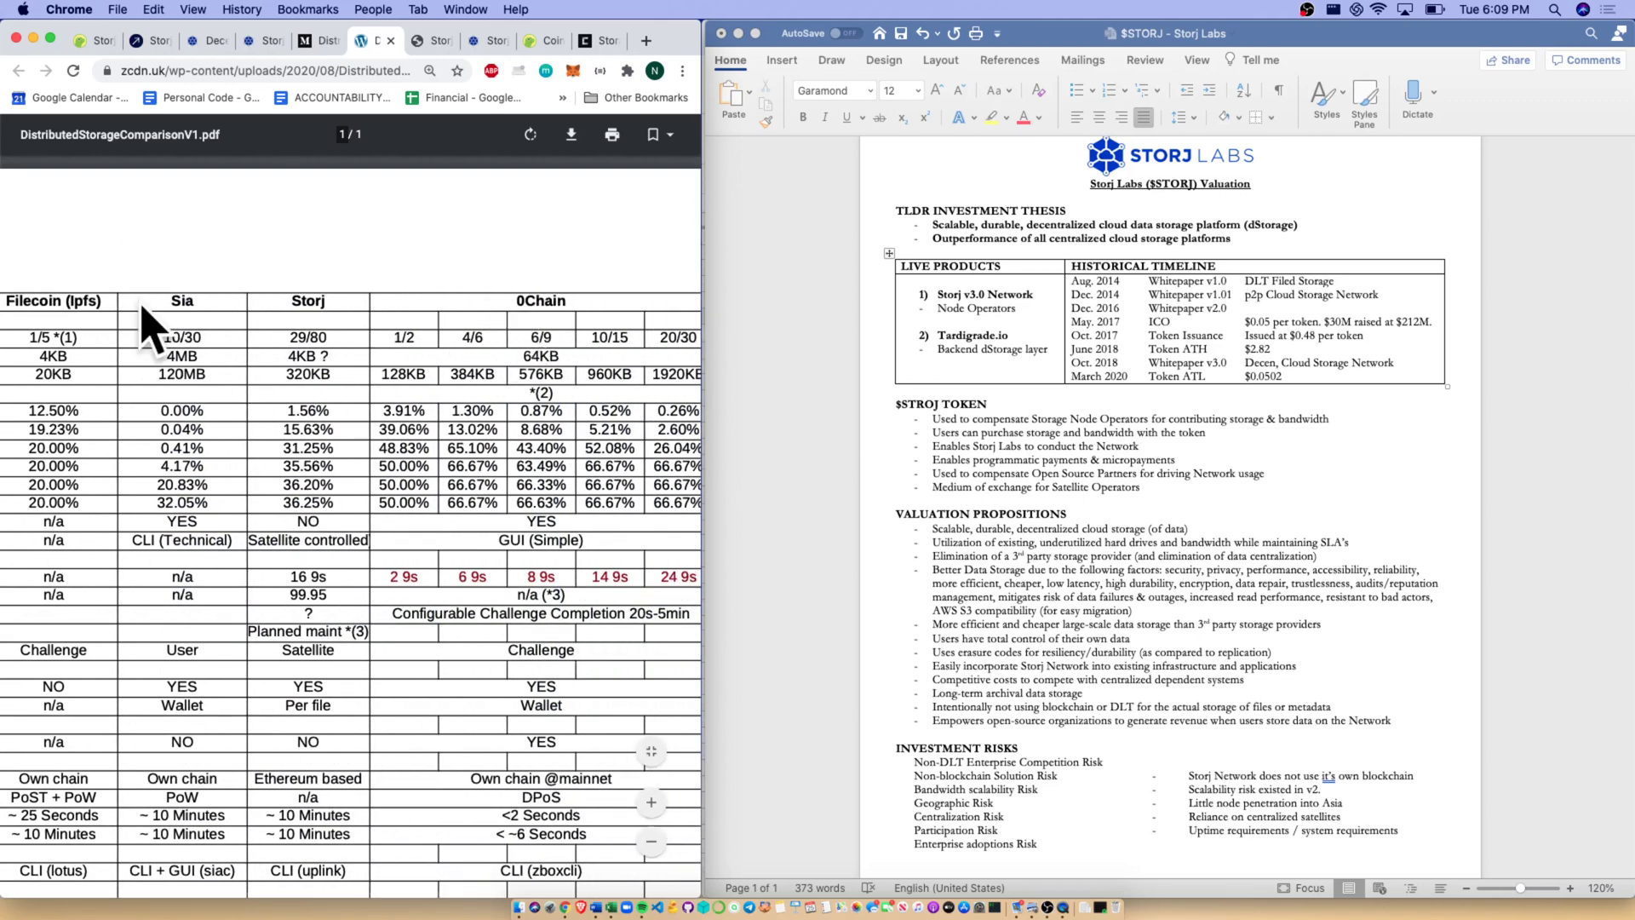
scroll(146, 321, "left", 10)
scroll(227, 292, "right", 1)
scroll(223, 298, "left", 1)
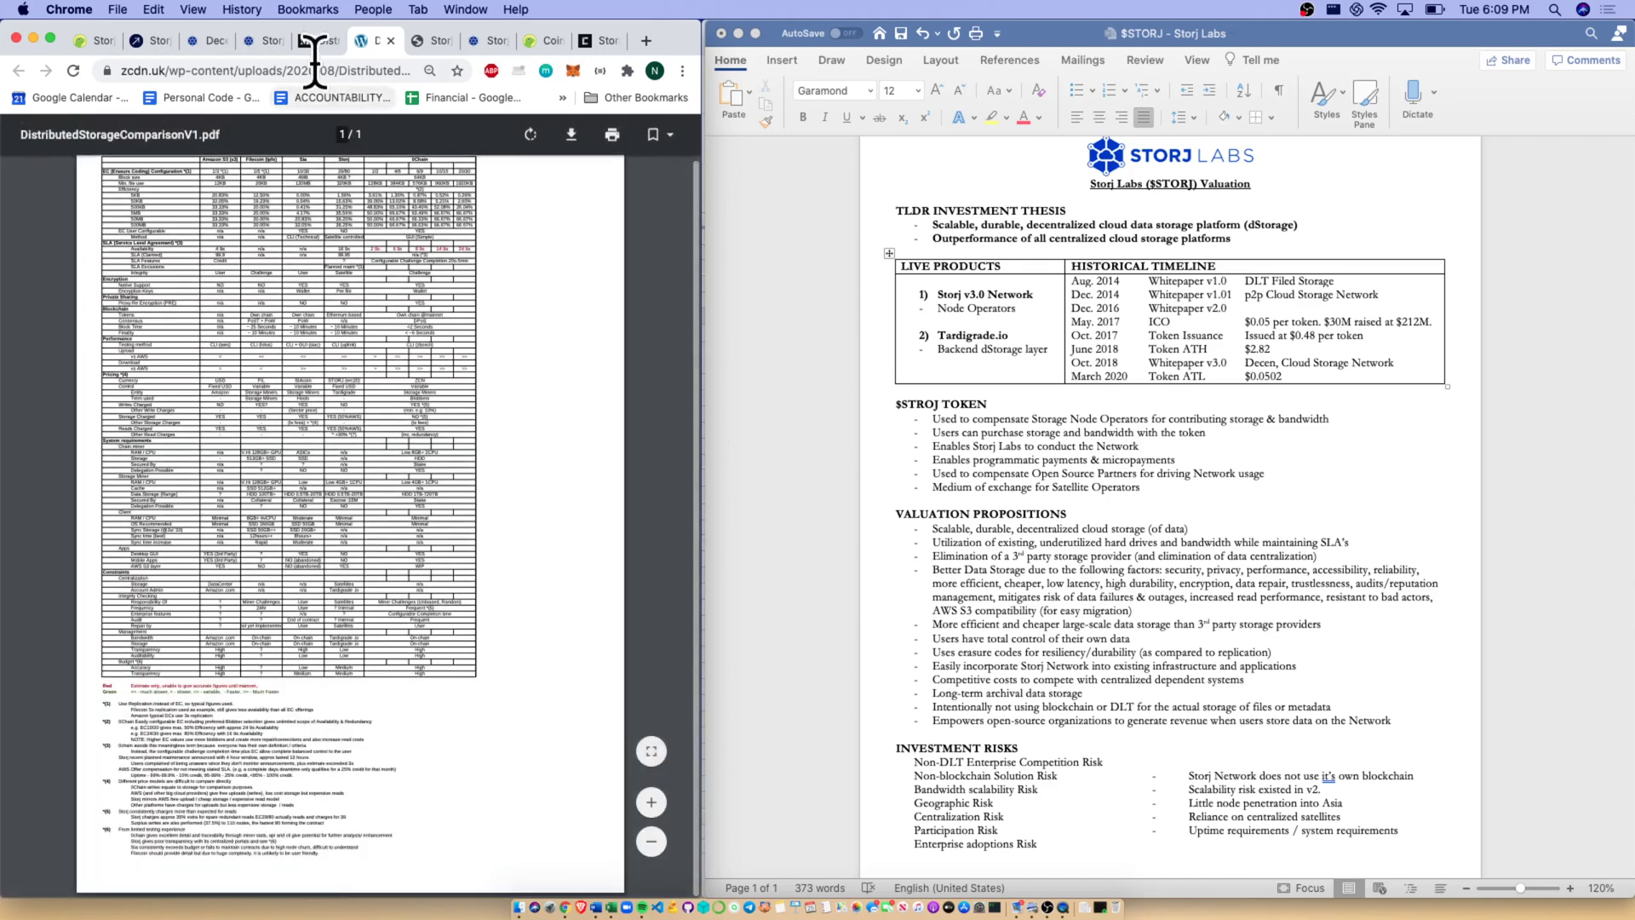
- Glance at the Medium article, then close the comparison matrix PDF
left_click(312, 41)
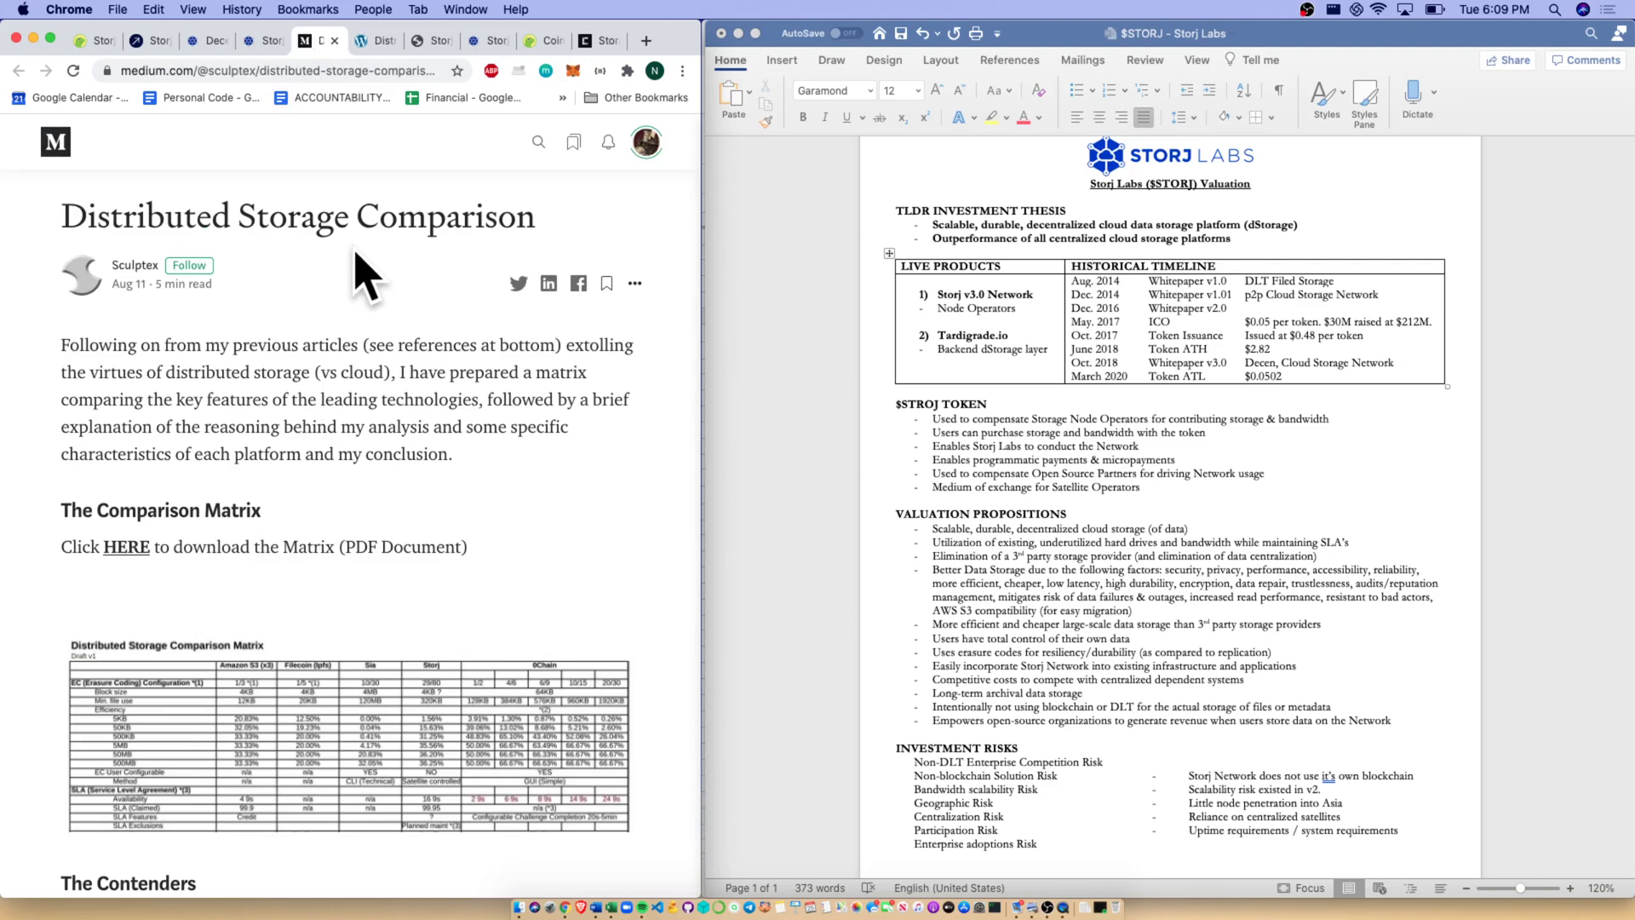
left_click(385, 46)
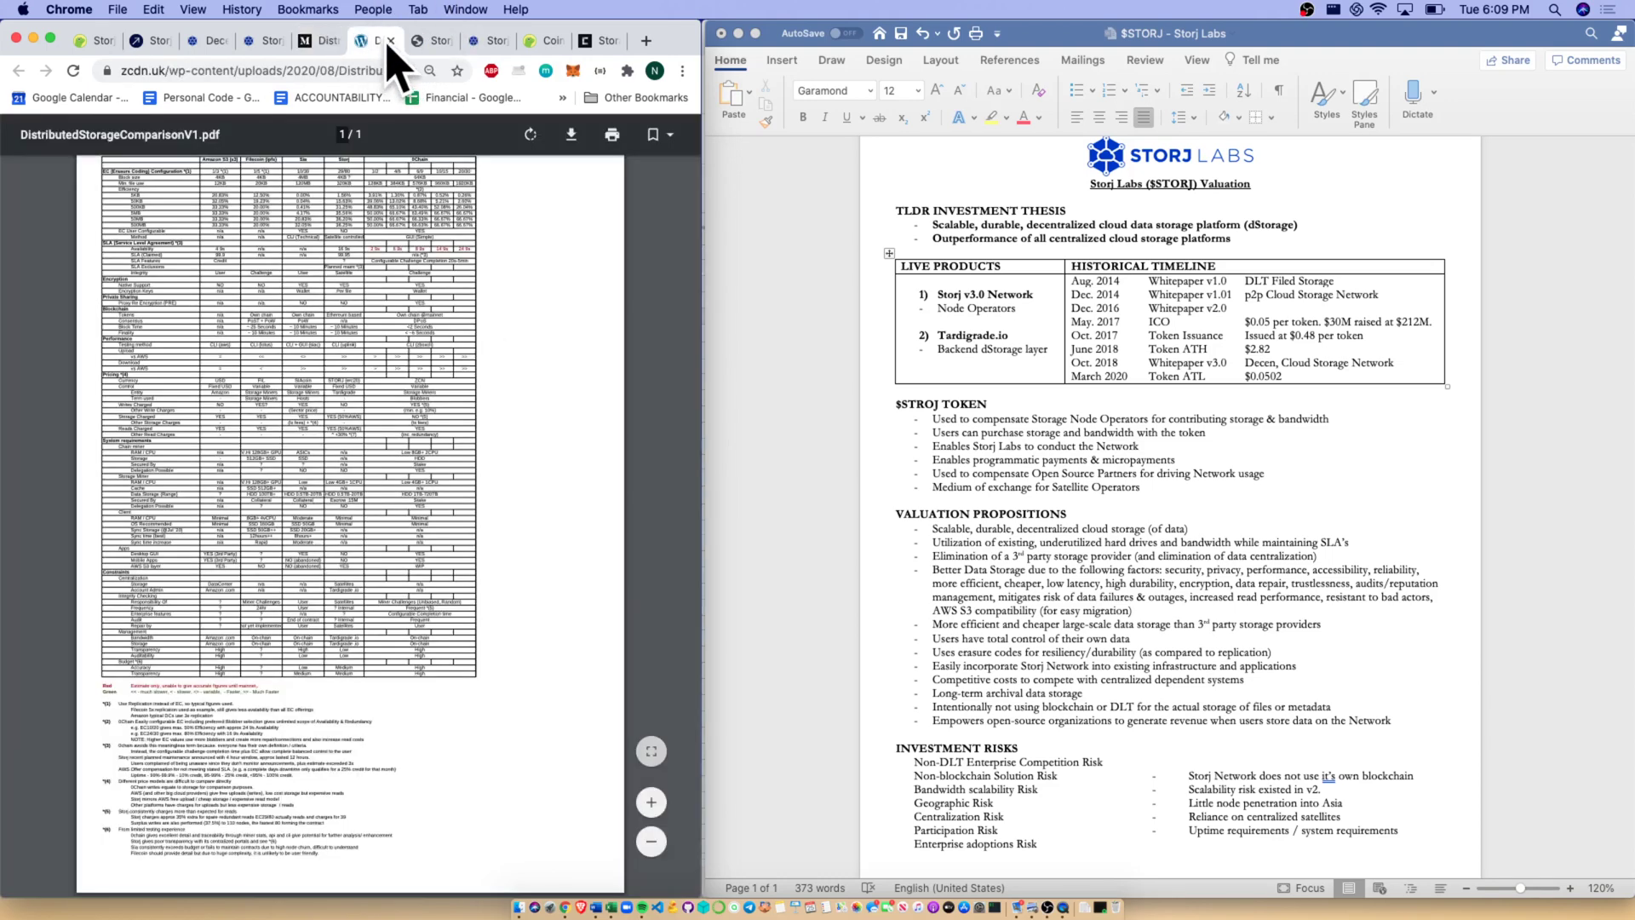
left_click(390, 41)
- Scroll storjnet.info through Payouts, Network size and Nodes location, then open the Node Operator Dashboard post
left_click(385, 43)
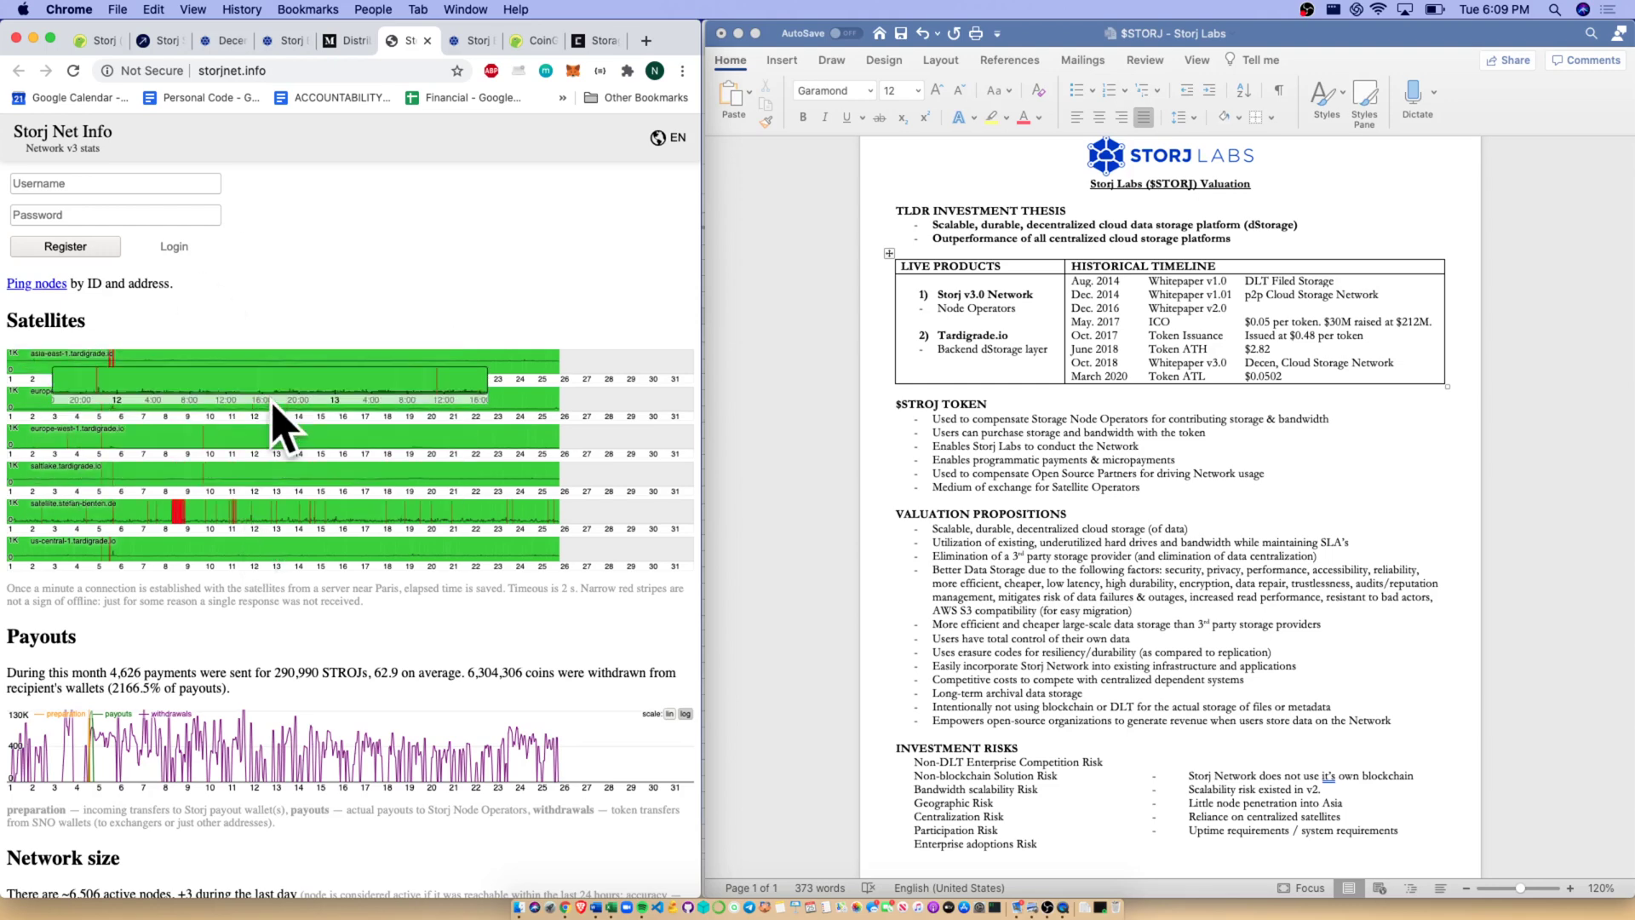
scroll(281, 426, "down", 5)
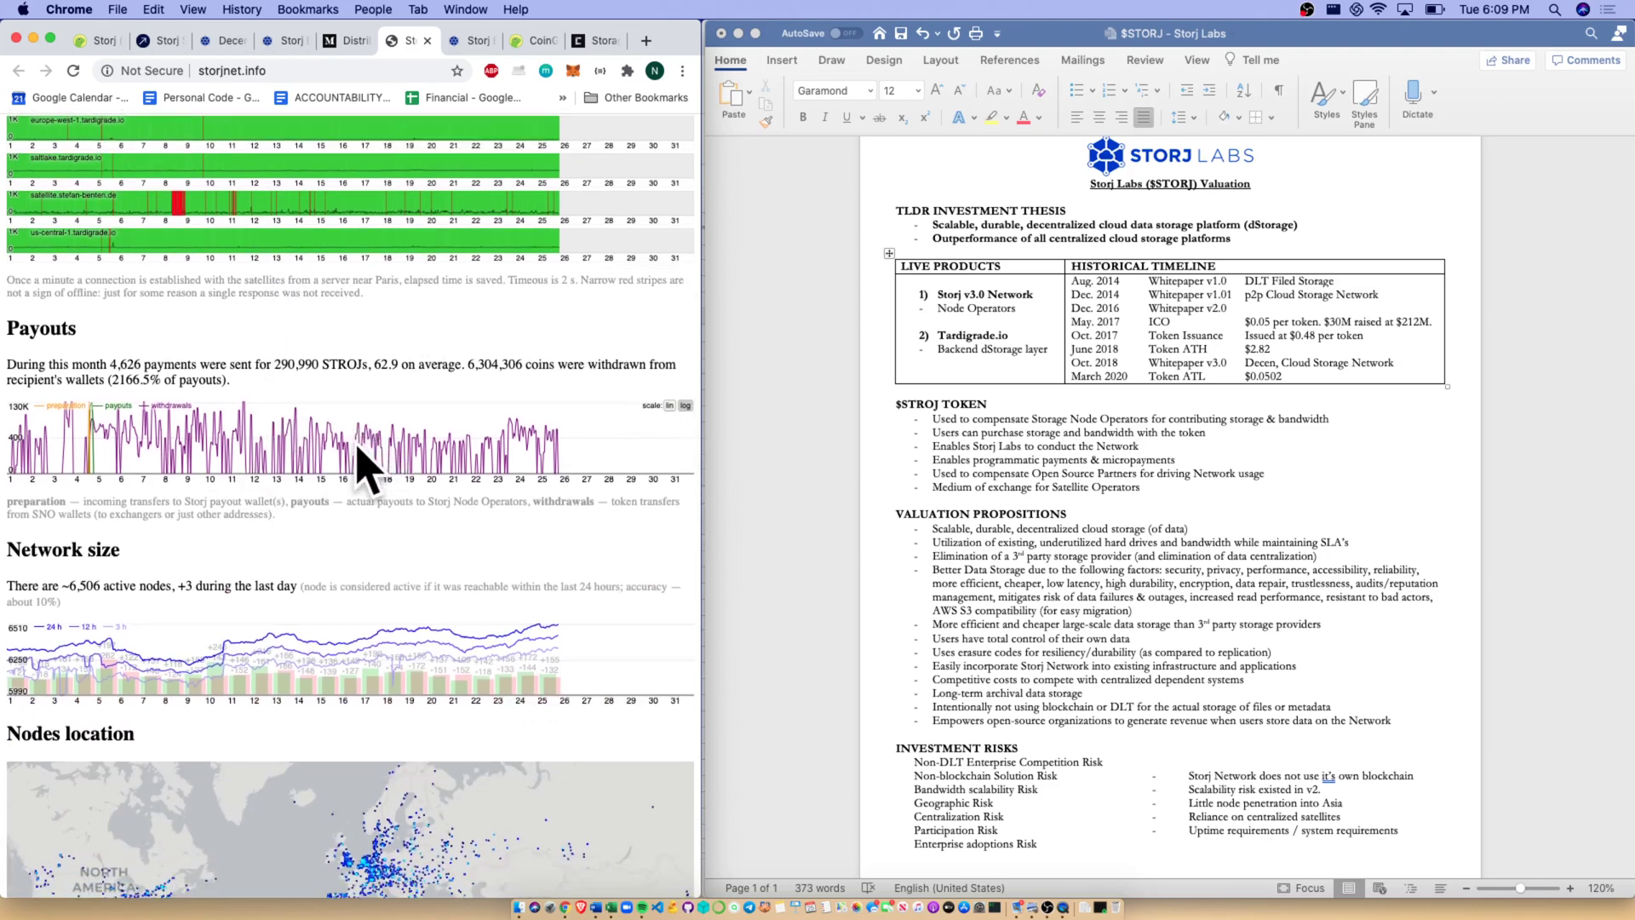
scroll(366, 464, "down", 3)
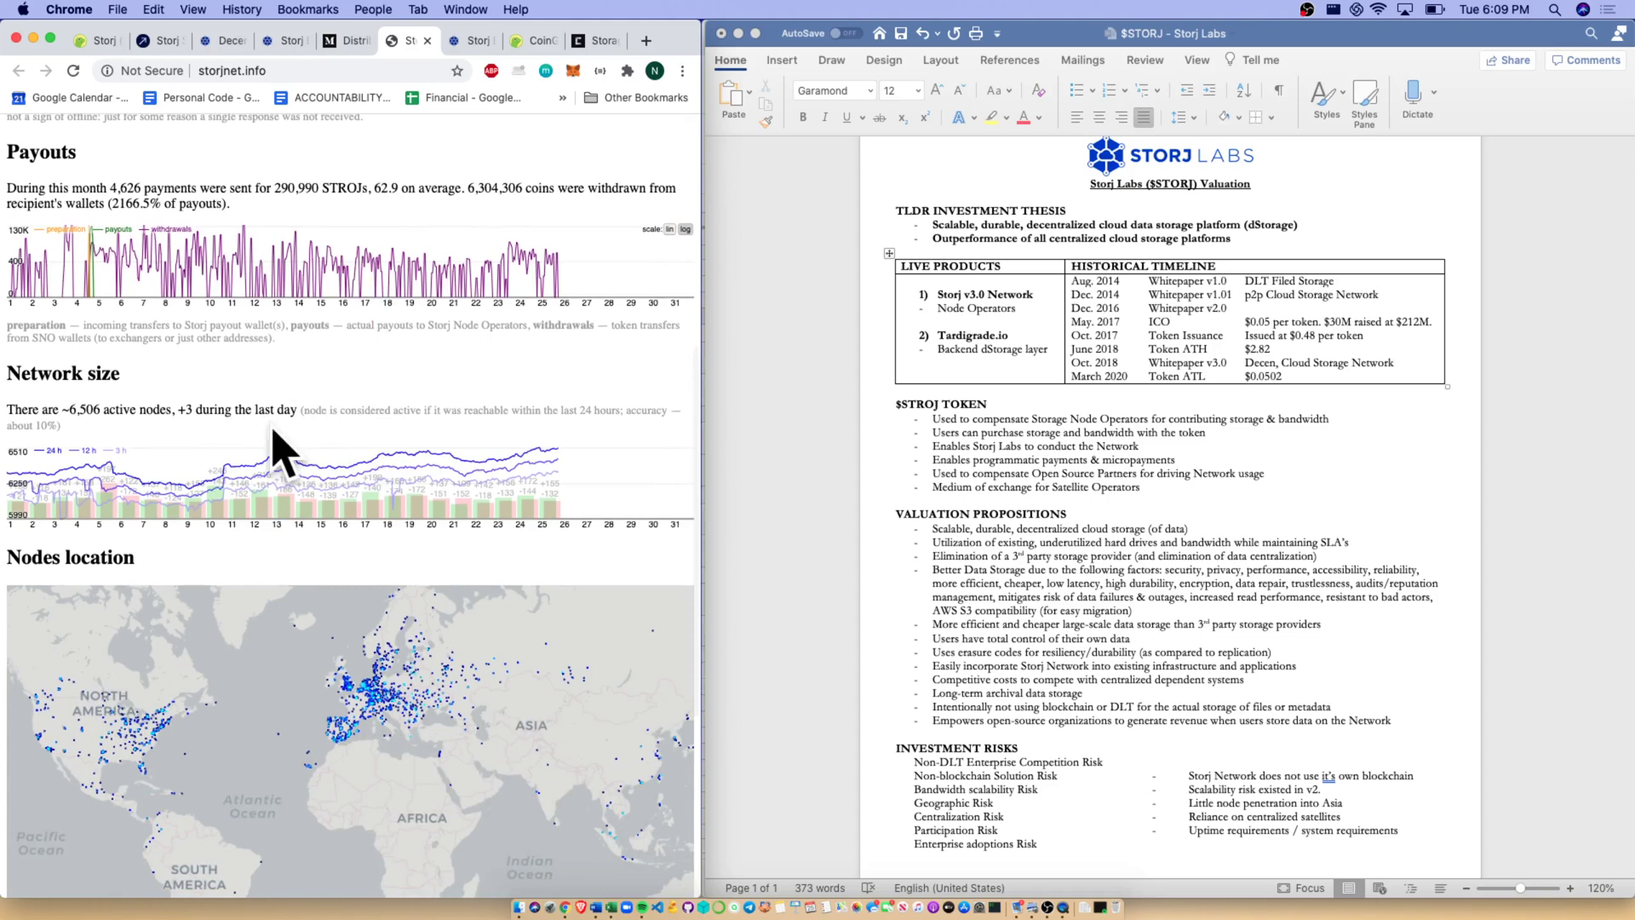
scroll(392, 494, "down", 5)
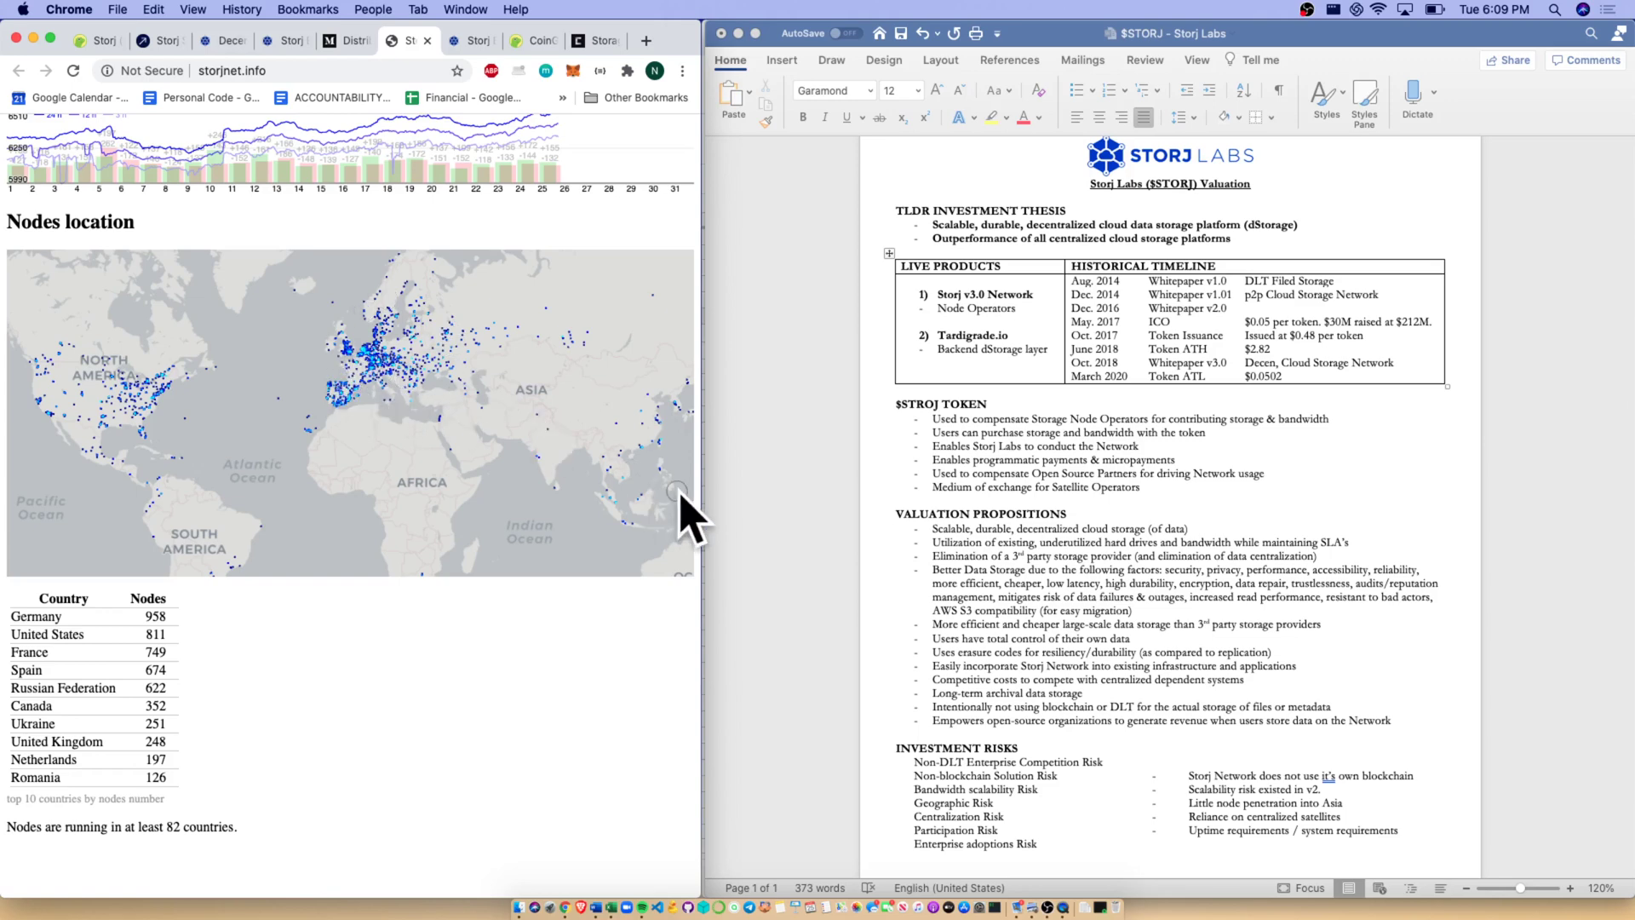
left_click(468, 41)
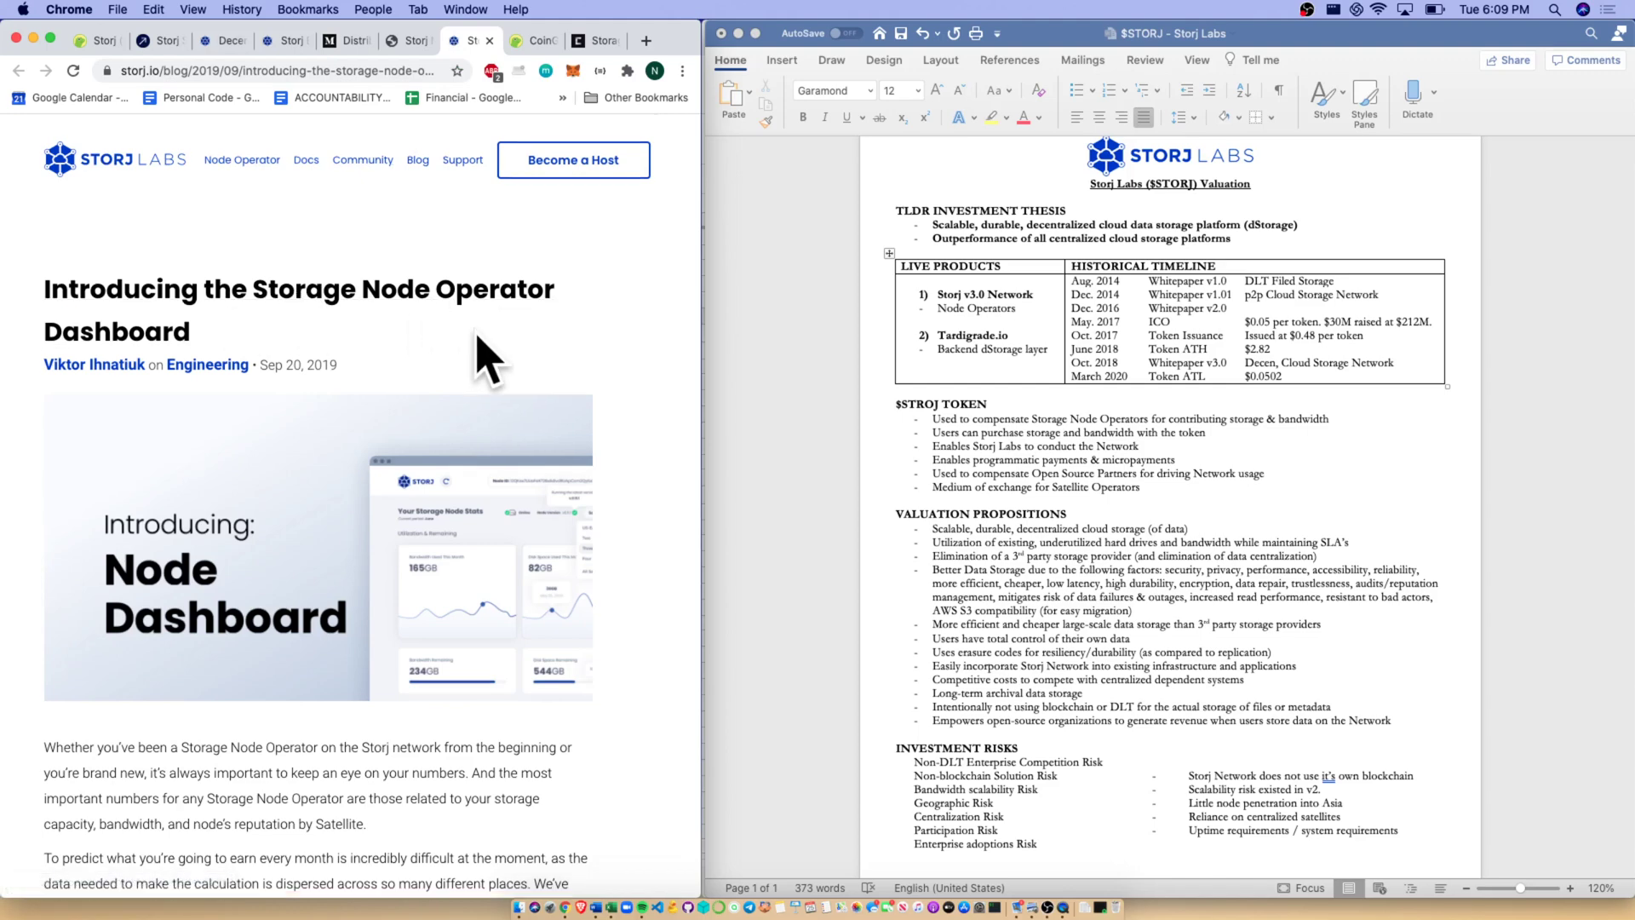
- Close the dashboard post, check CryptoSlate's Storage Coins and CryptoRank, then return to CoinGecko's Storj page
scroll(490, 358, "down", 15)
scroll(477, 255, "up", 5)
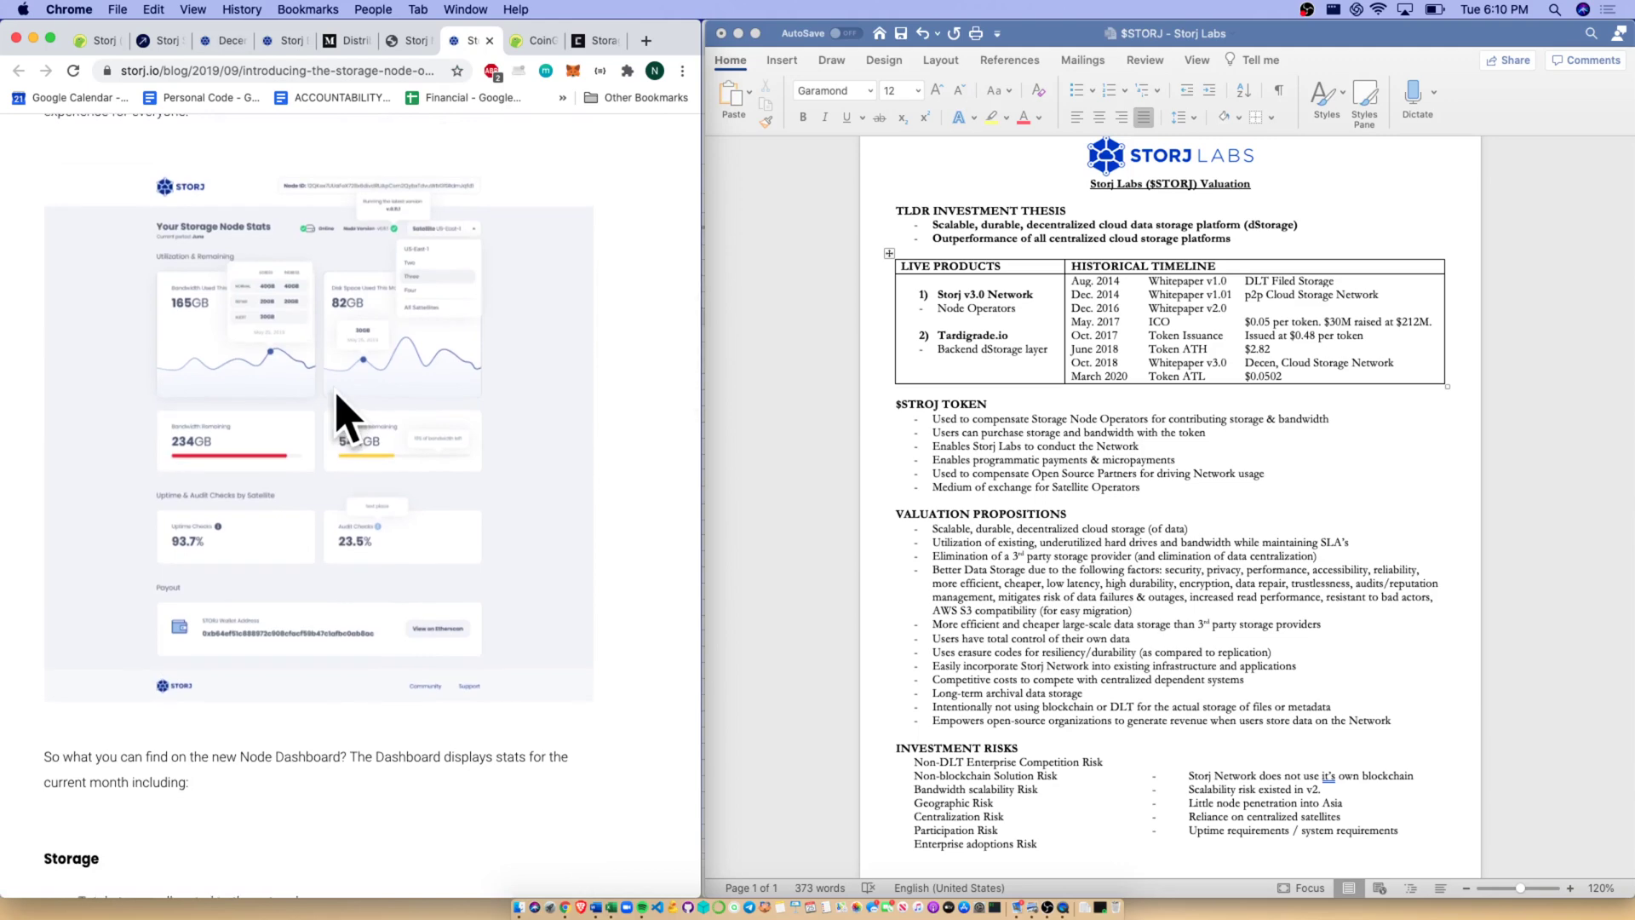
left_click(488, 40)
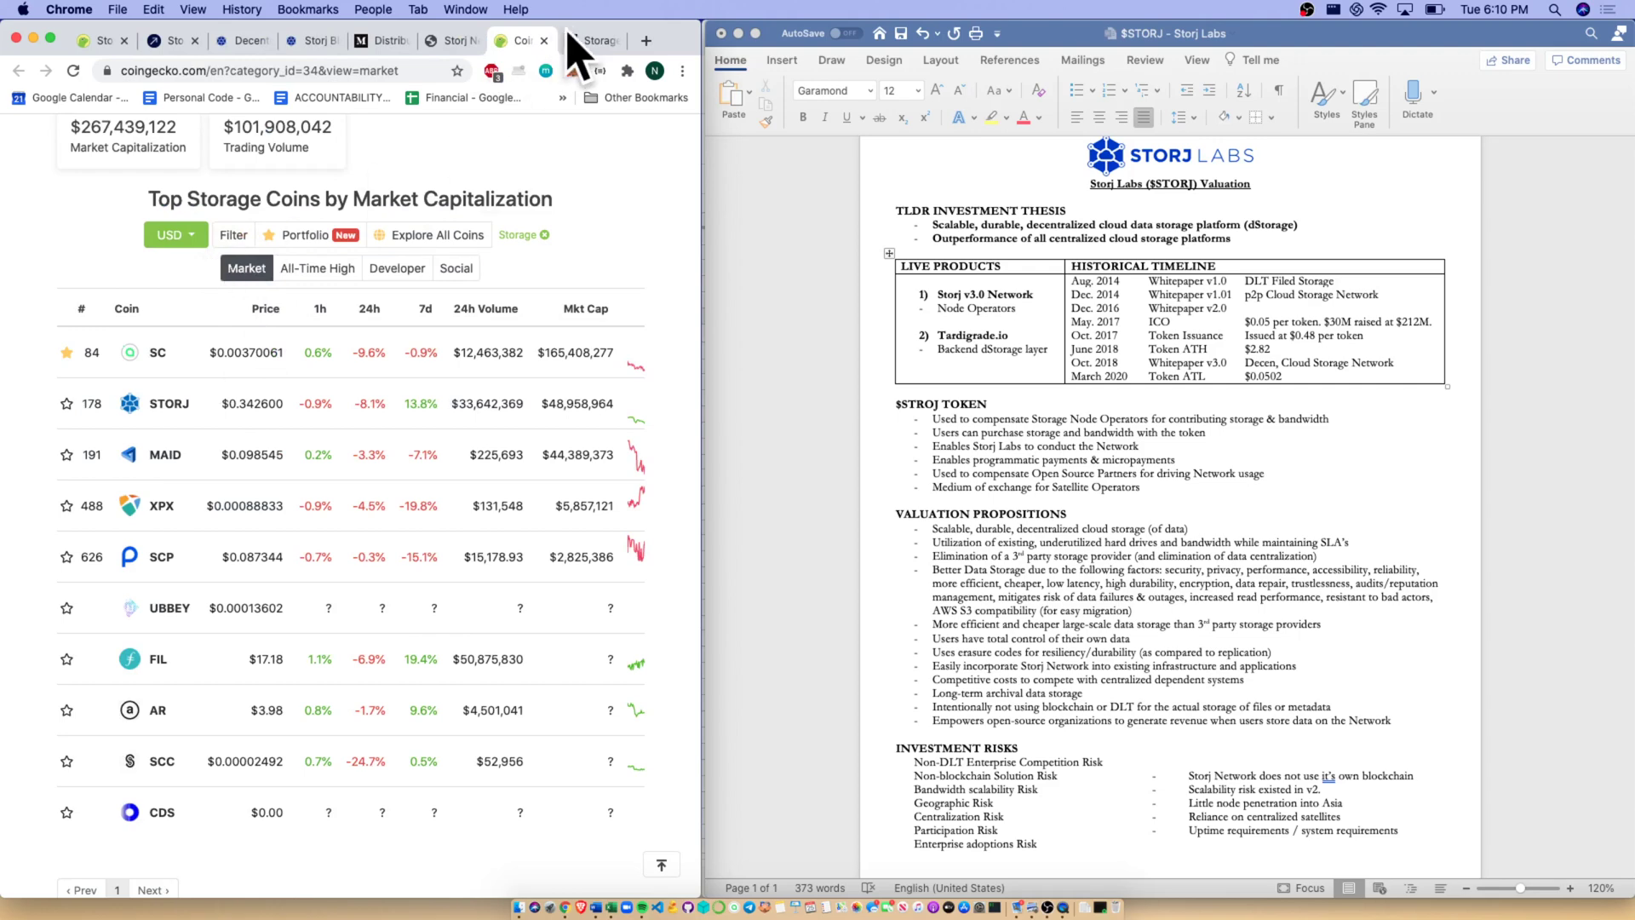
left_click(587, 41)
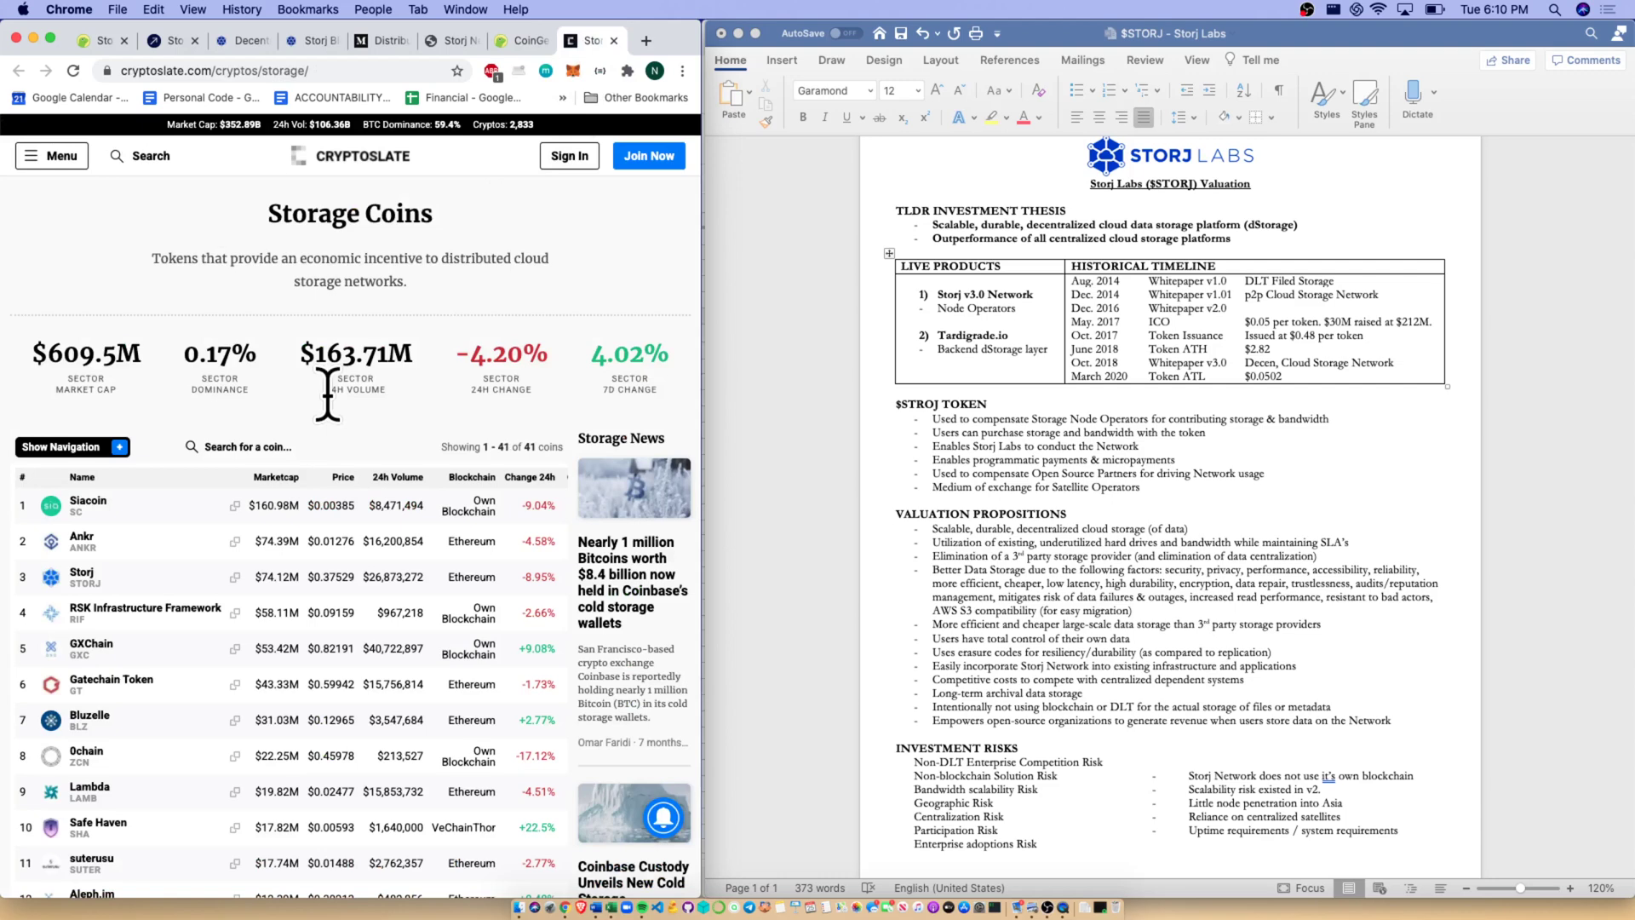
left_click(151, 39)
left_click(101, 41)
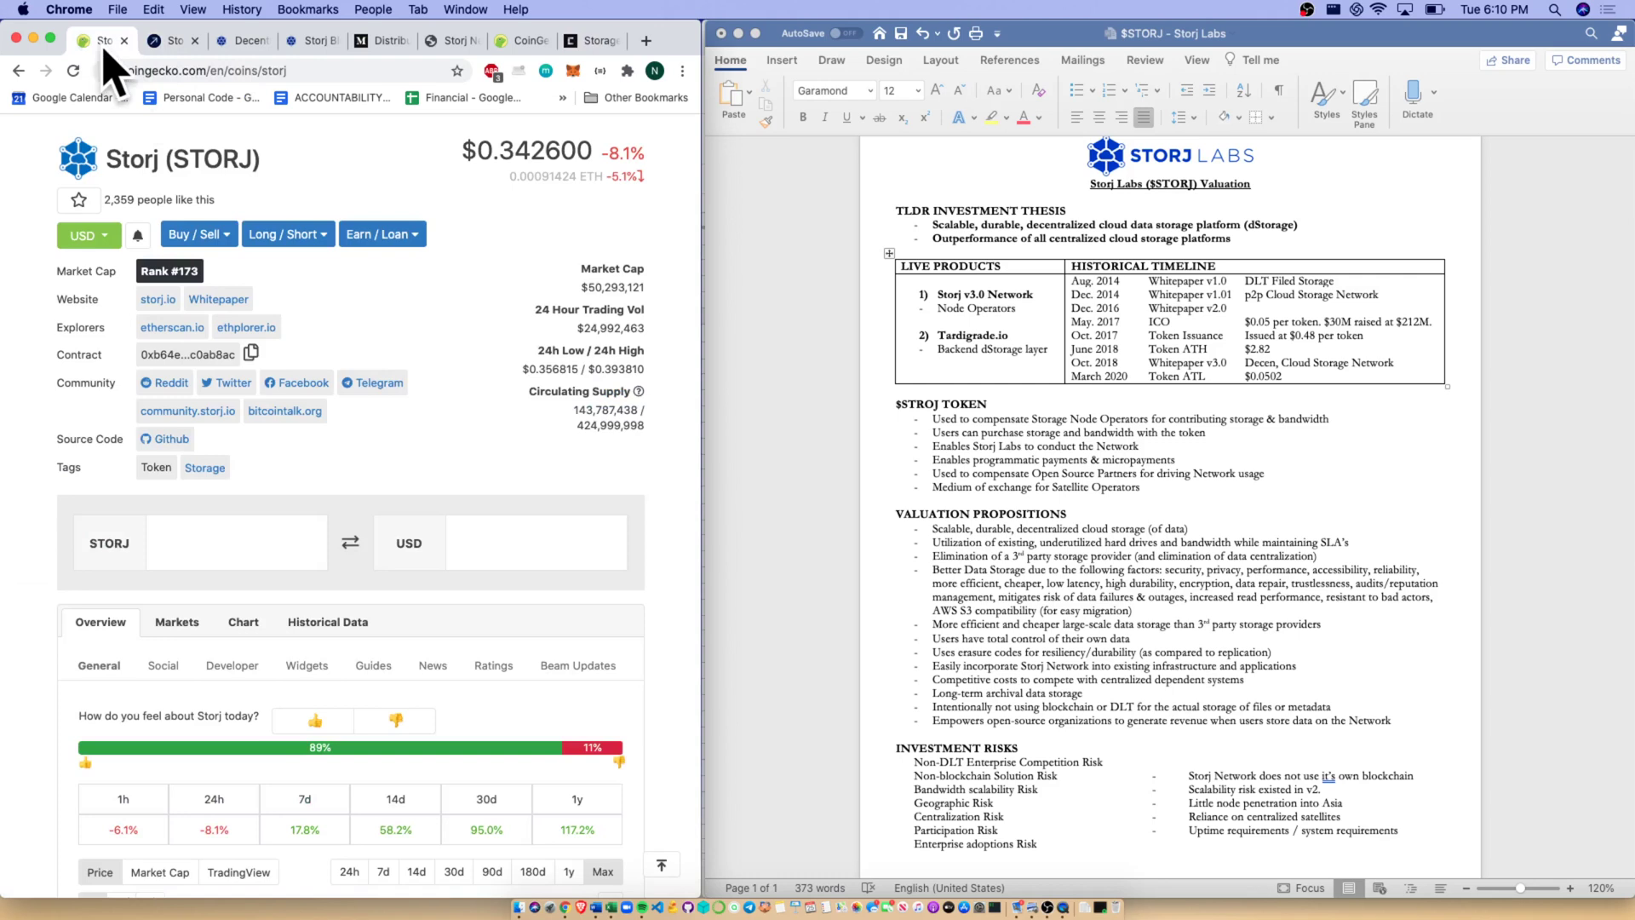
- Bold the first two Valuation Propositions bullets about scalable storage and underutilized drives
left_click(1077, 401)
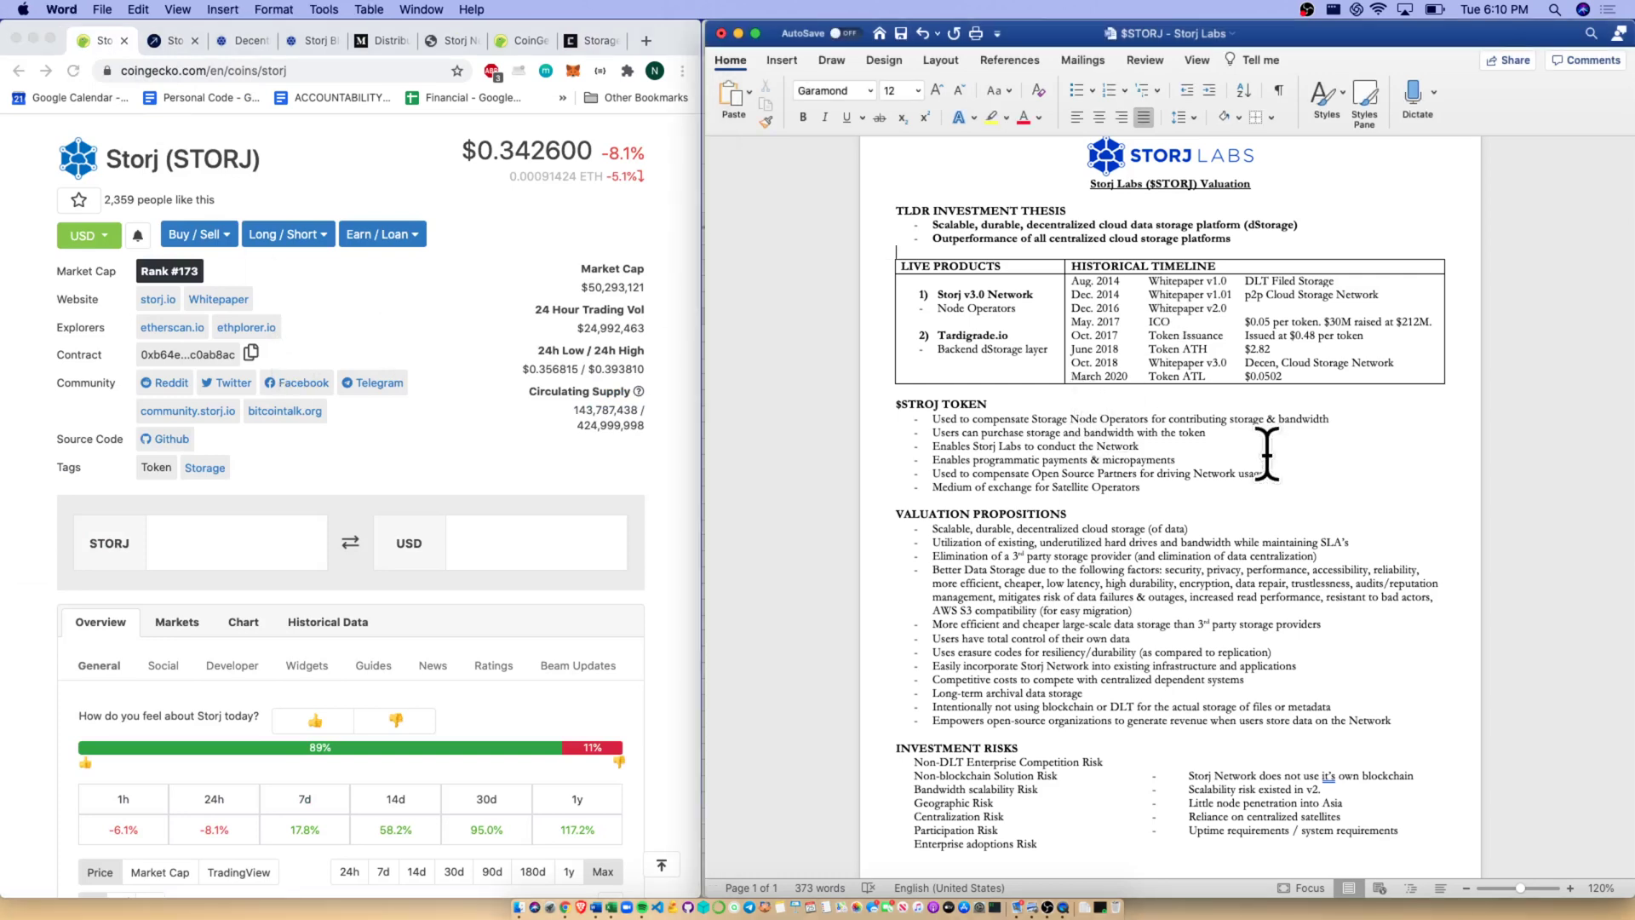
left_click_drag(1286, 477, 969, 445)
triple_click(1191, 535)
key("super+b")
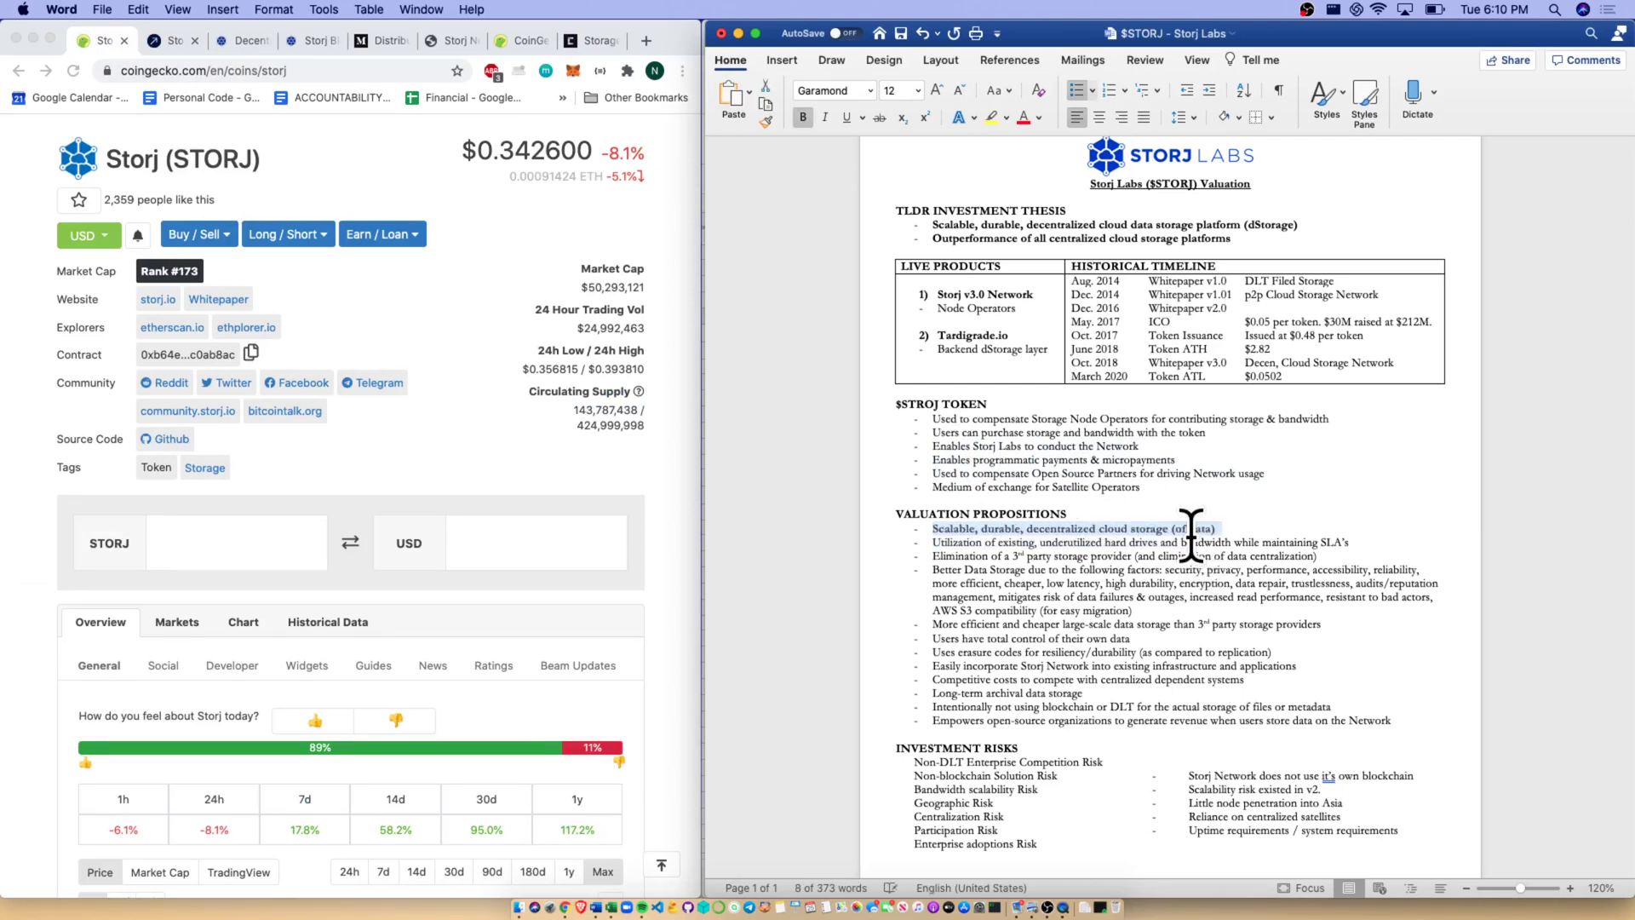
triple_click(1191, 541)
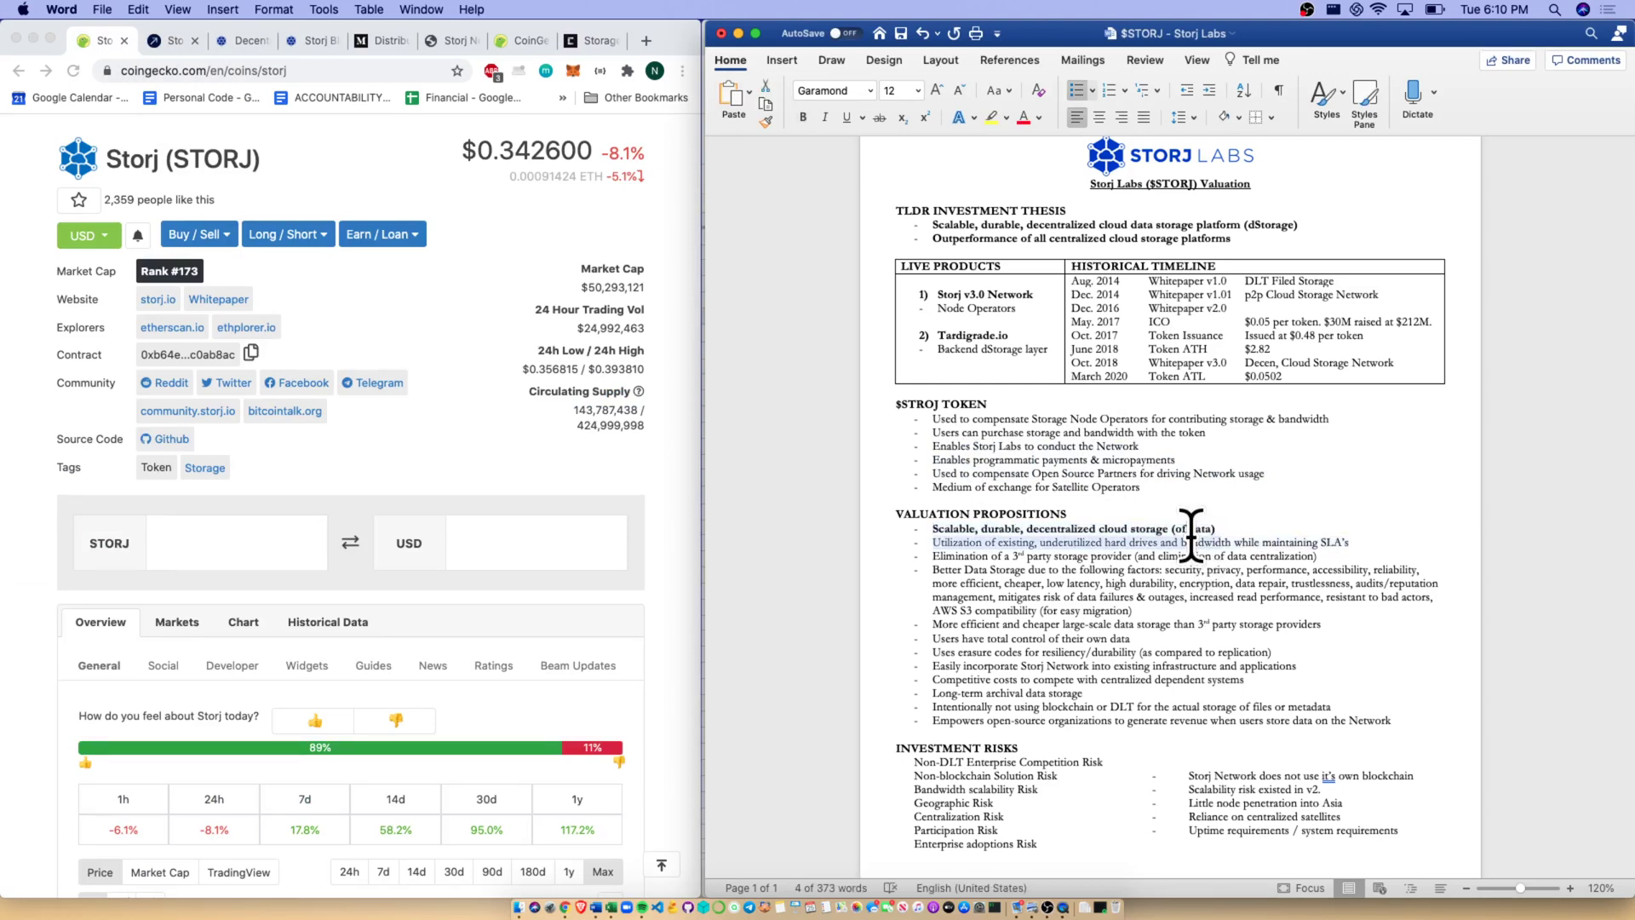
triple_click(1191, 542)
key("super+b")
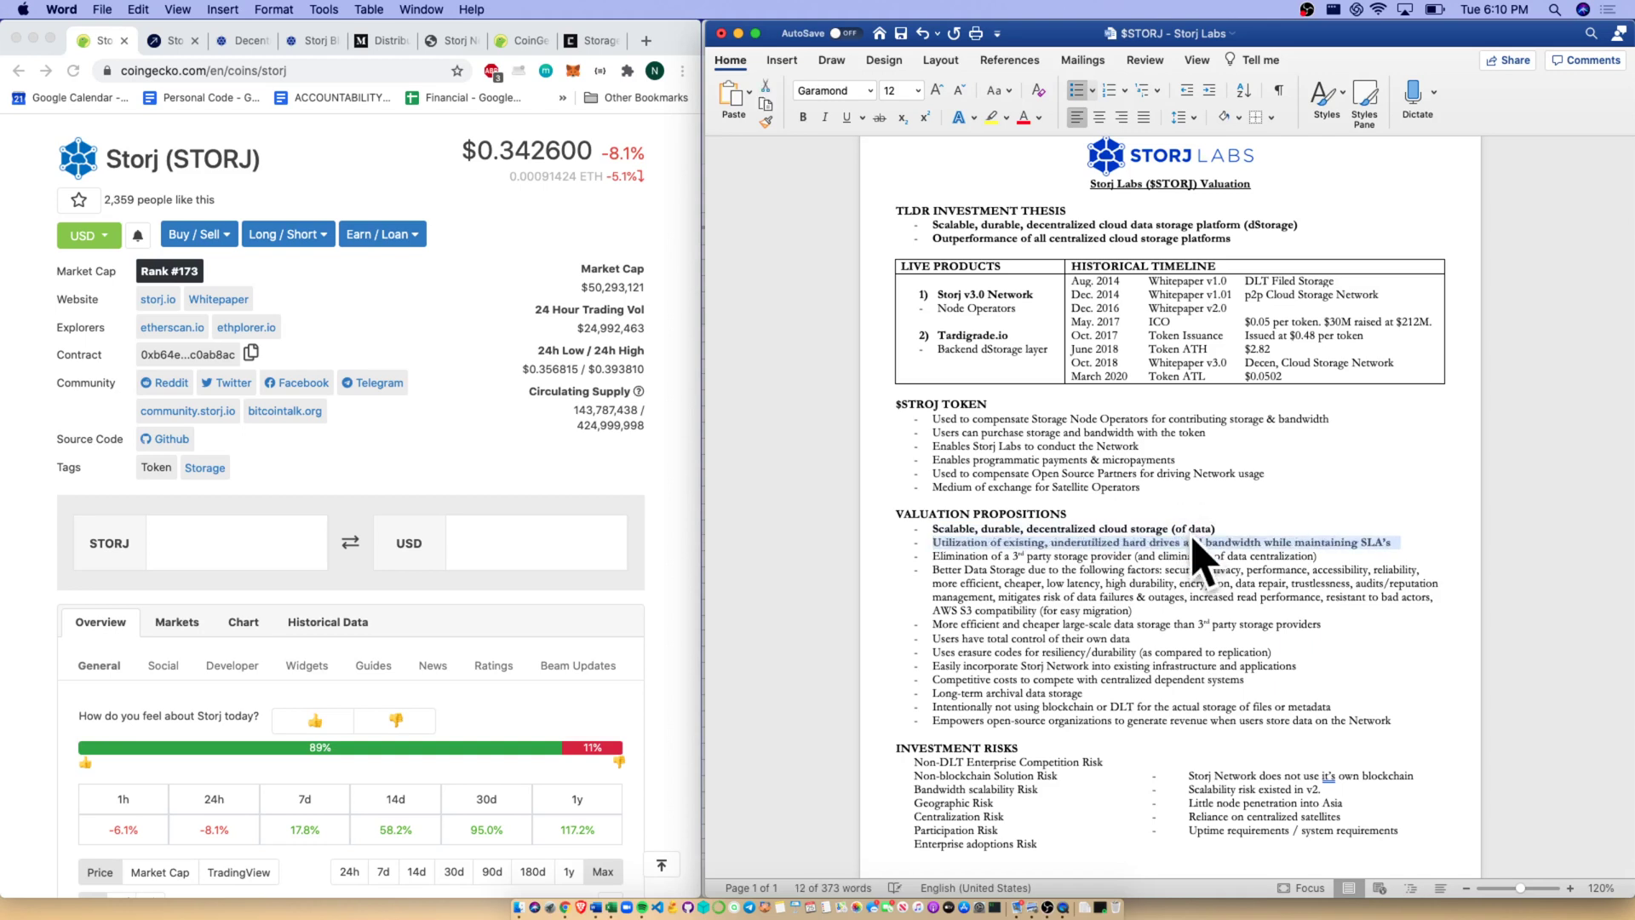
- Bold the Better Data Storage paragraph, the AWS S3 compatibility phrase, and the cheaper large-scale storage bullet
left_click(932, 576)
double_click(932, 577)
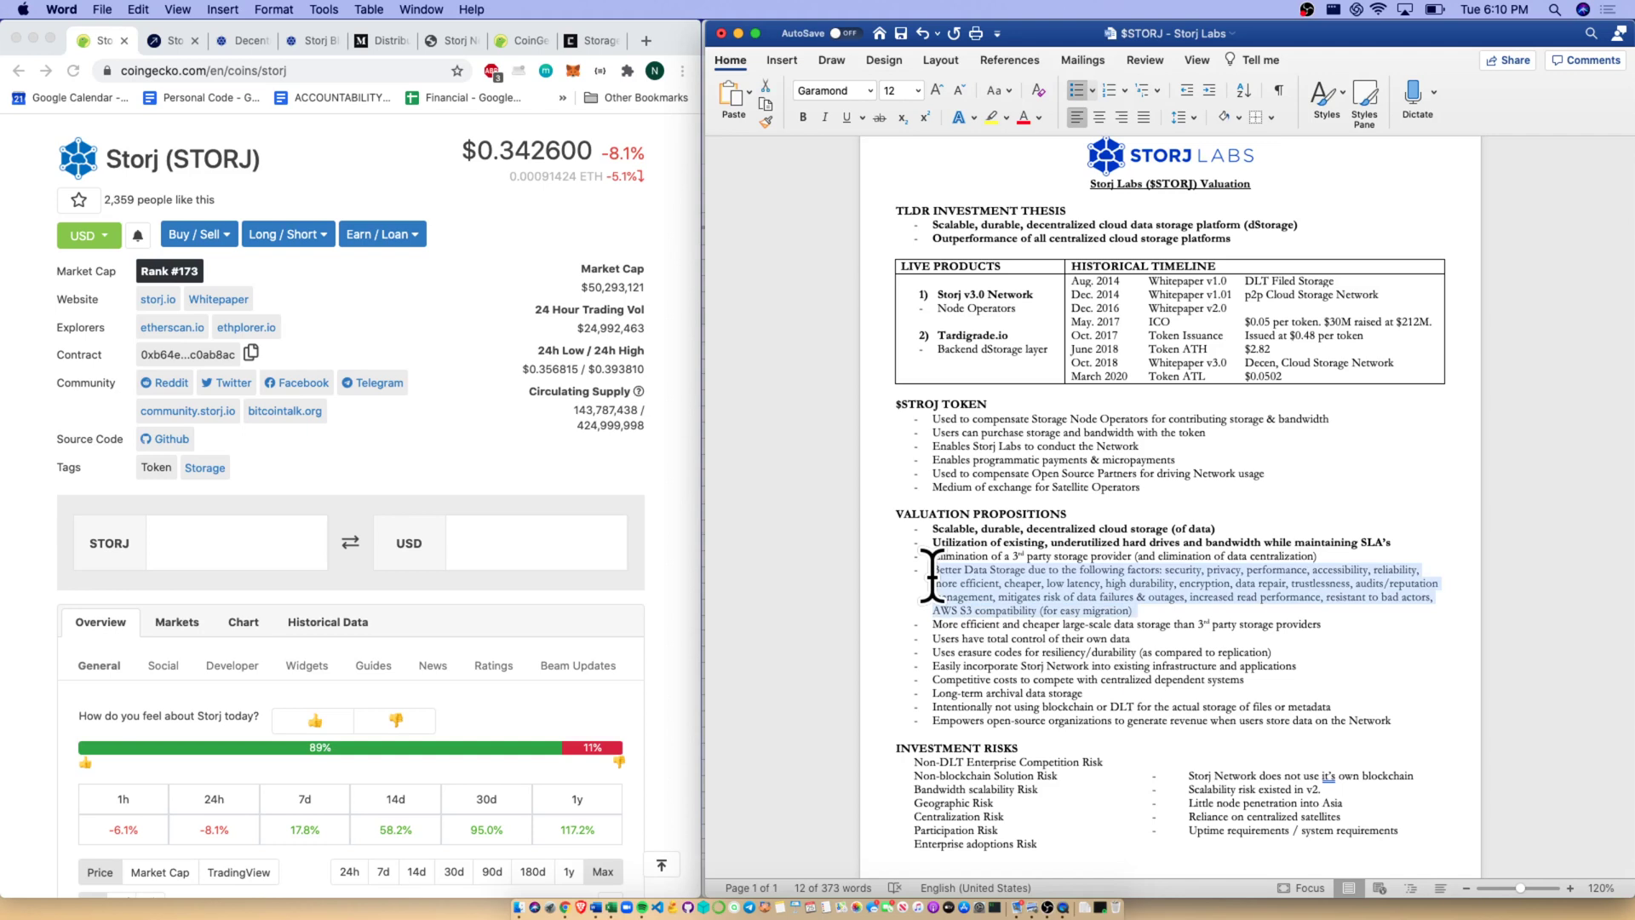
key("super+b")
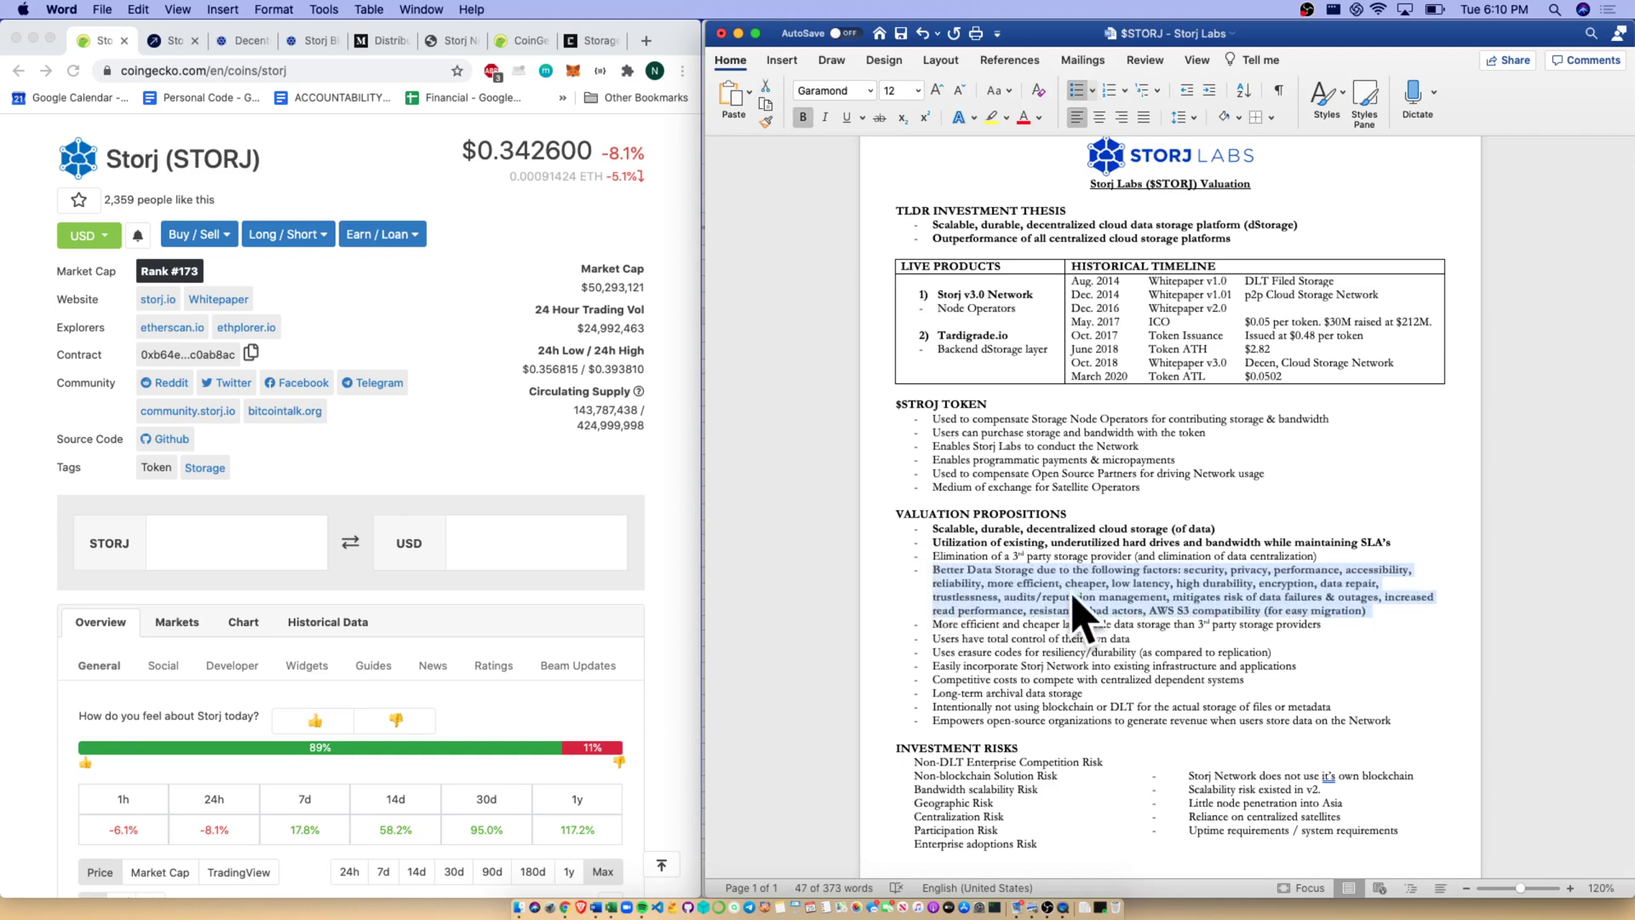
left_click(1243, 605)
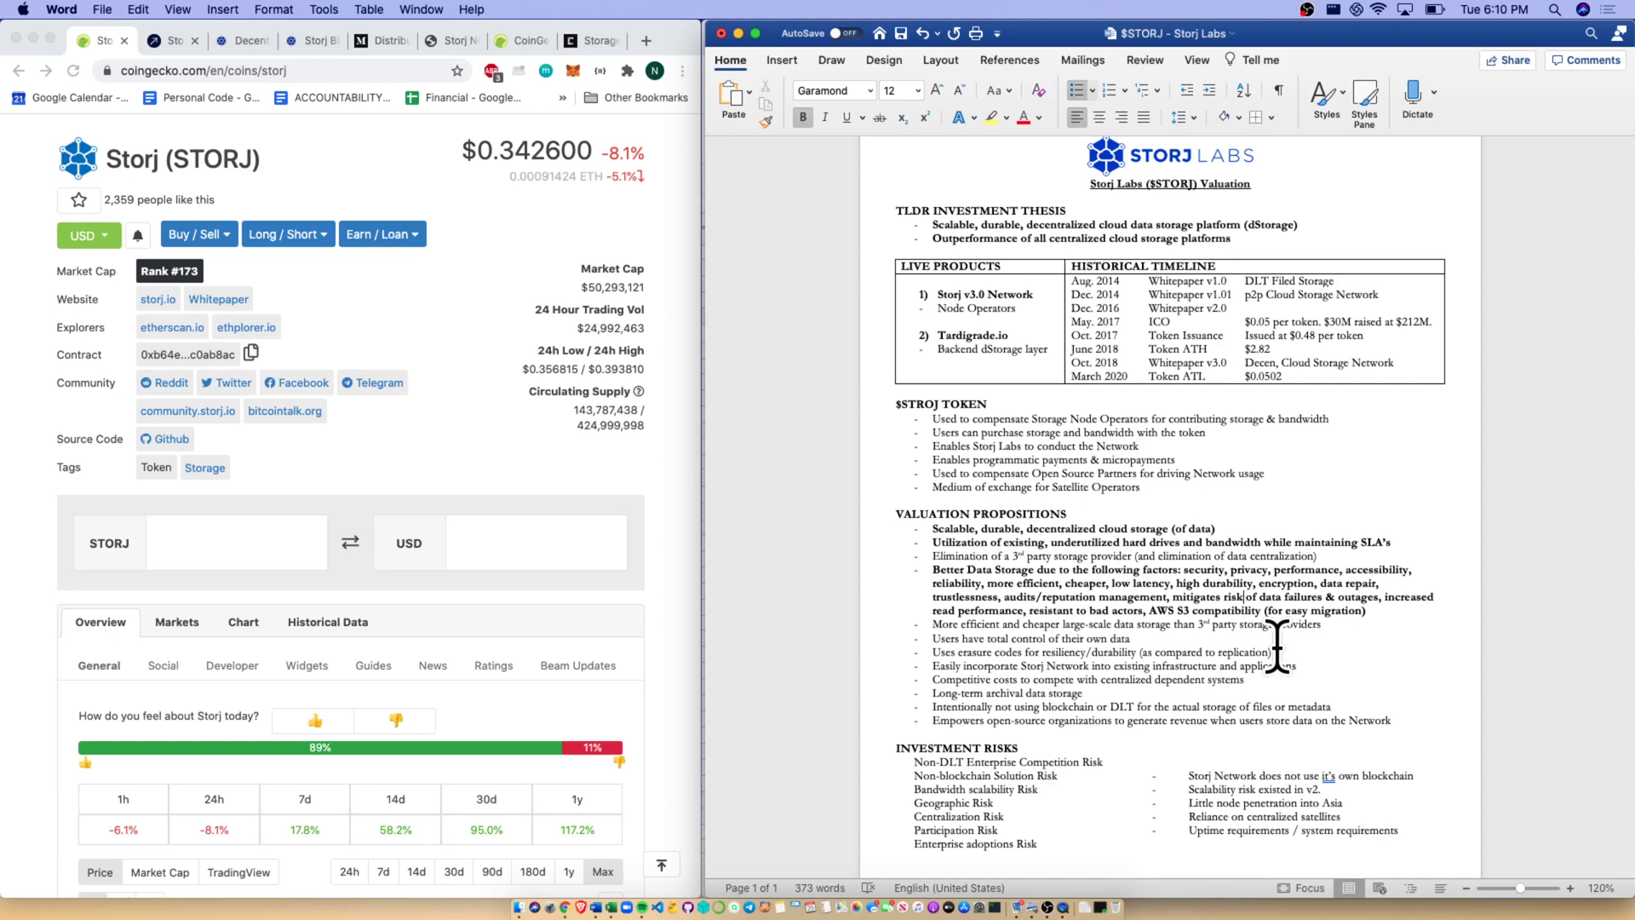
key("Down")
key("Left")
key("Left")
key("Left")
key("shift+End")
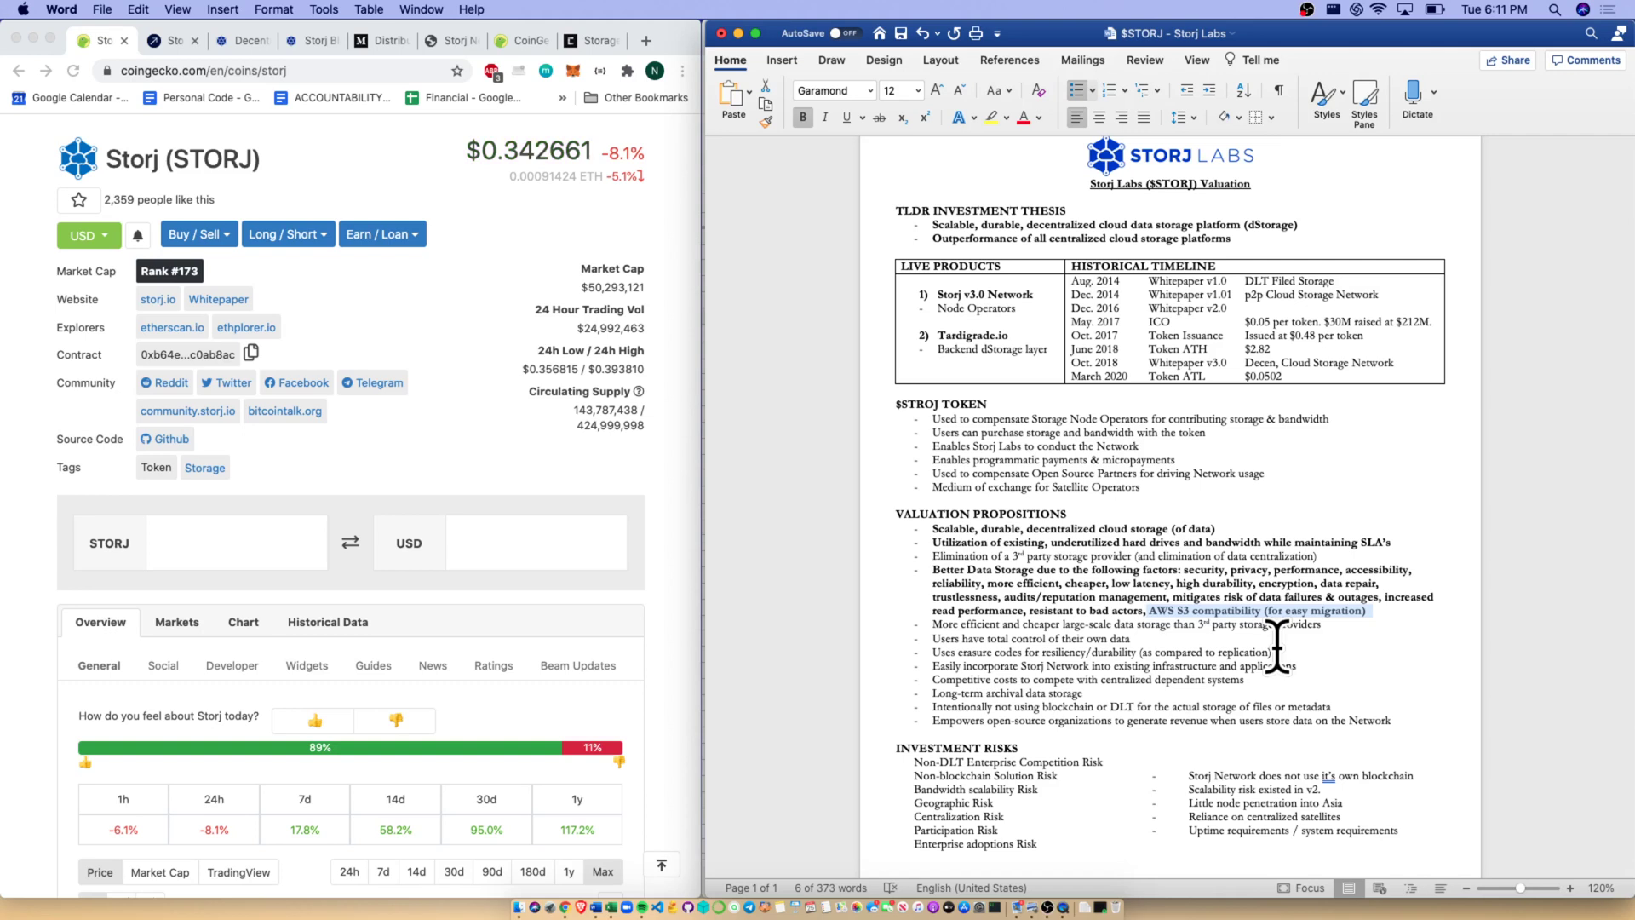
key("Right")
key("shift+Down")
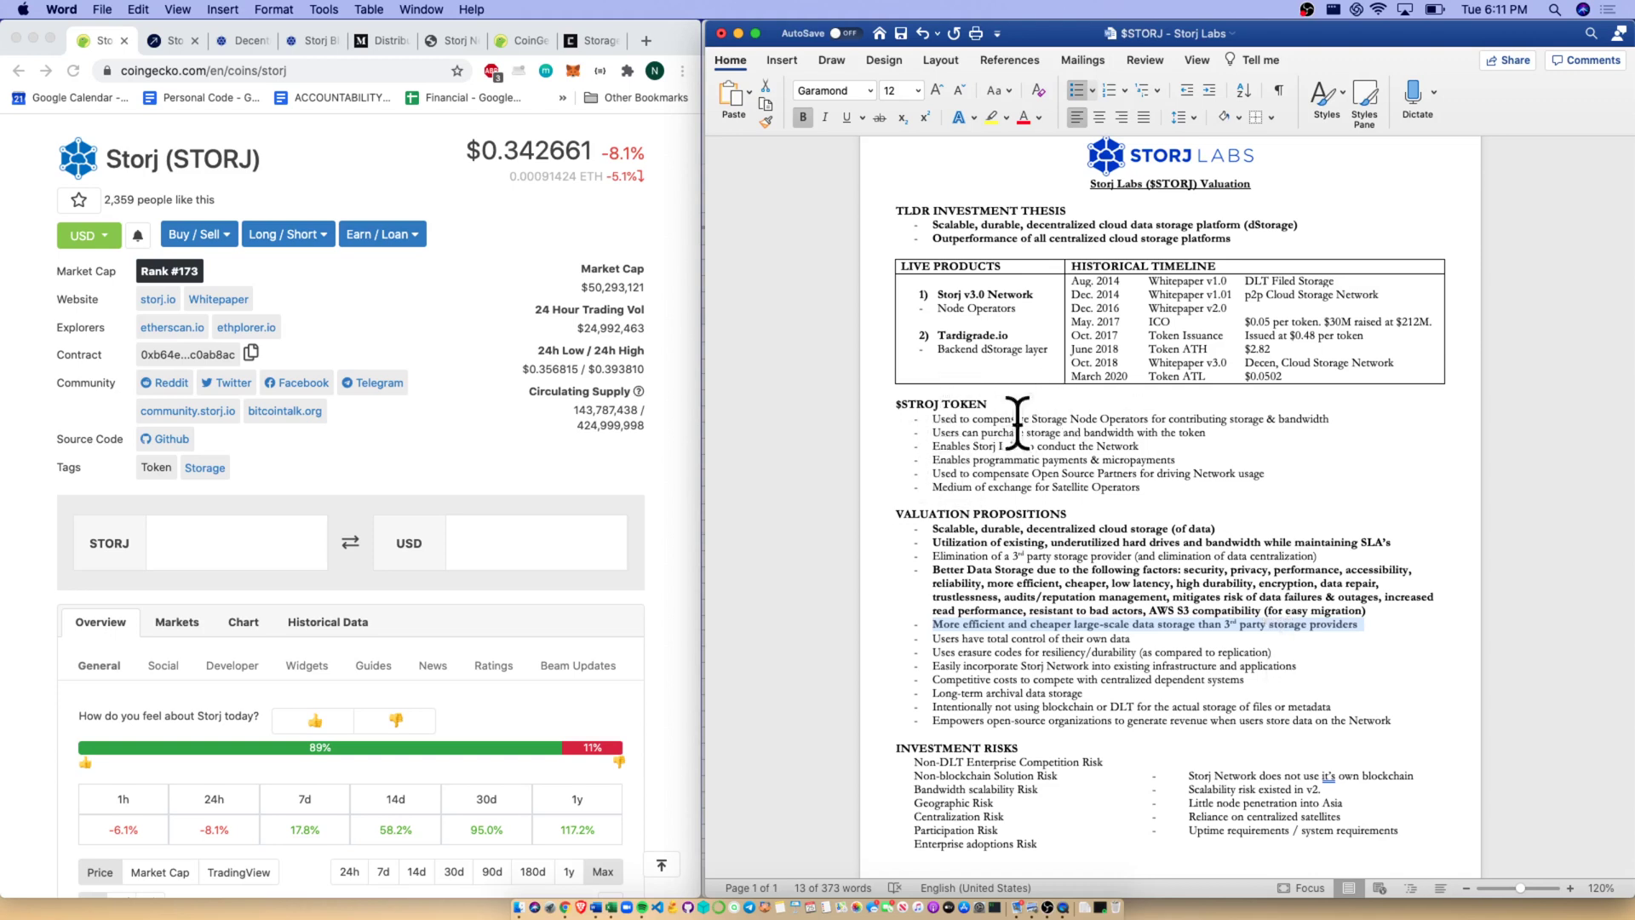
- Select in turn the Non-DLT Enterprise Competition, Non-blockchain Solution and Bandwidth scalability risk lines
left_click(1122, 735)
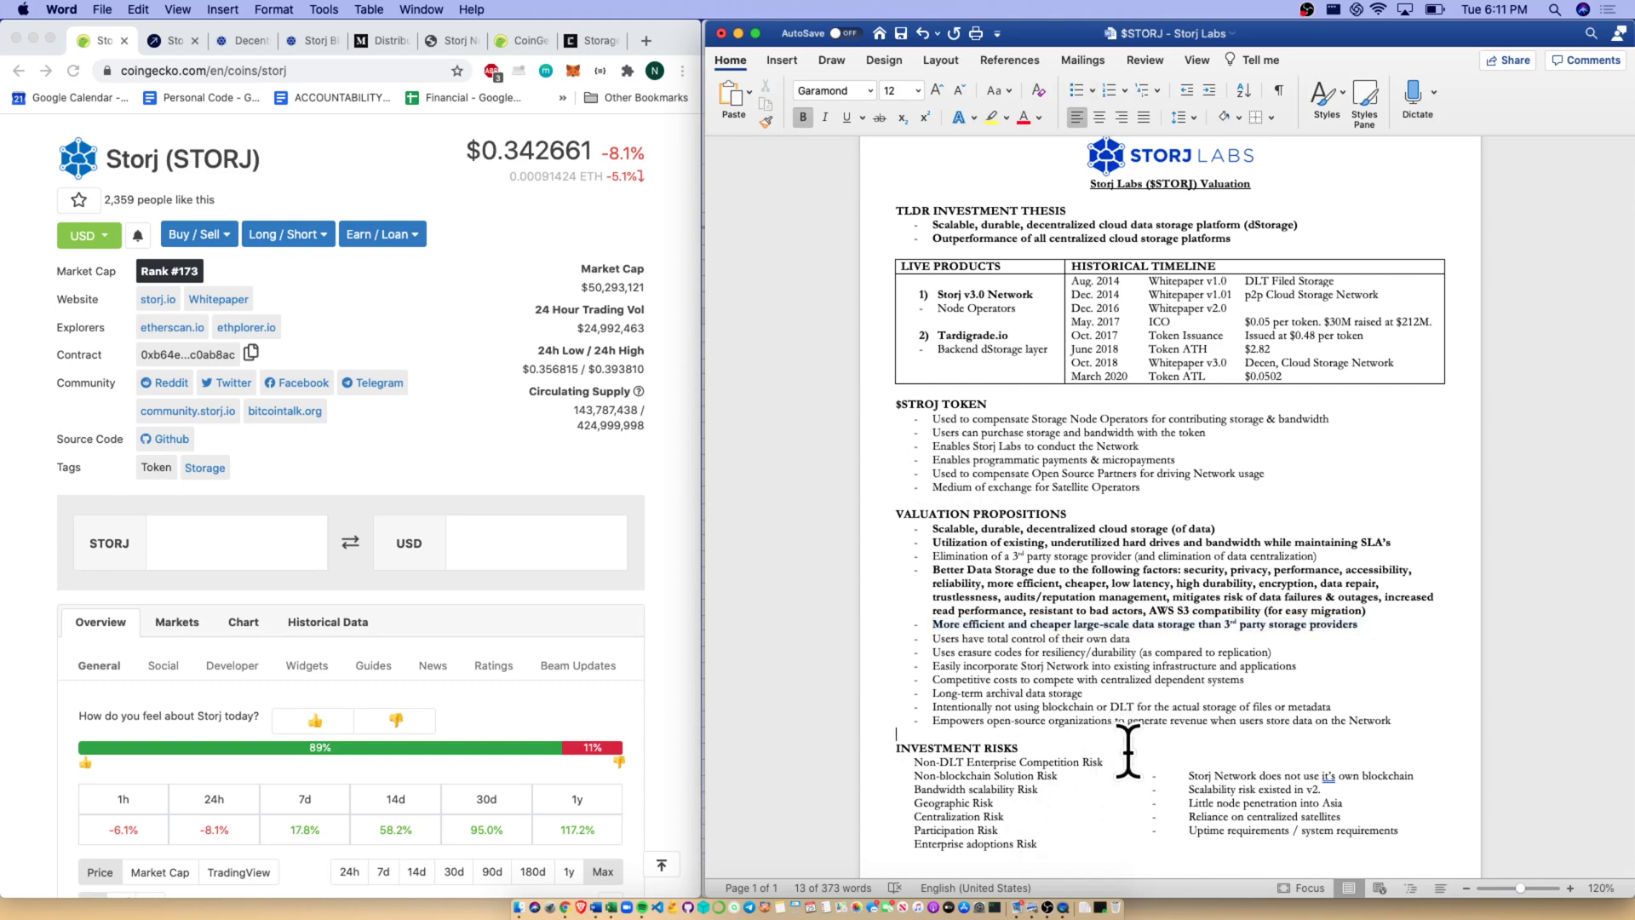
key("Down")
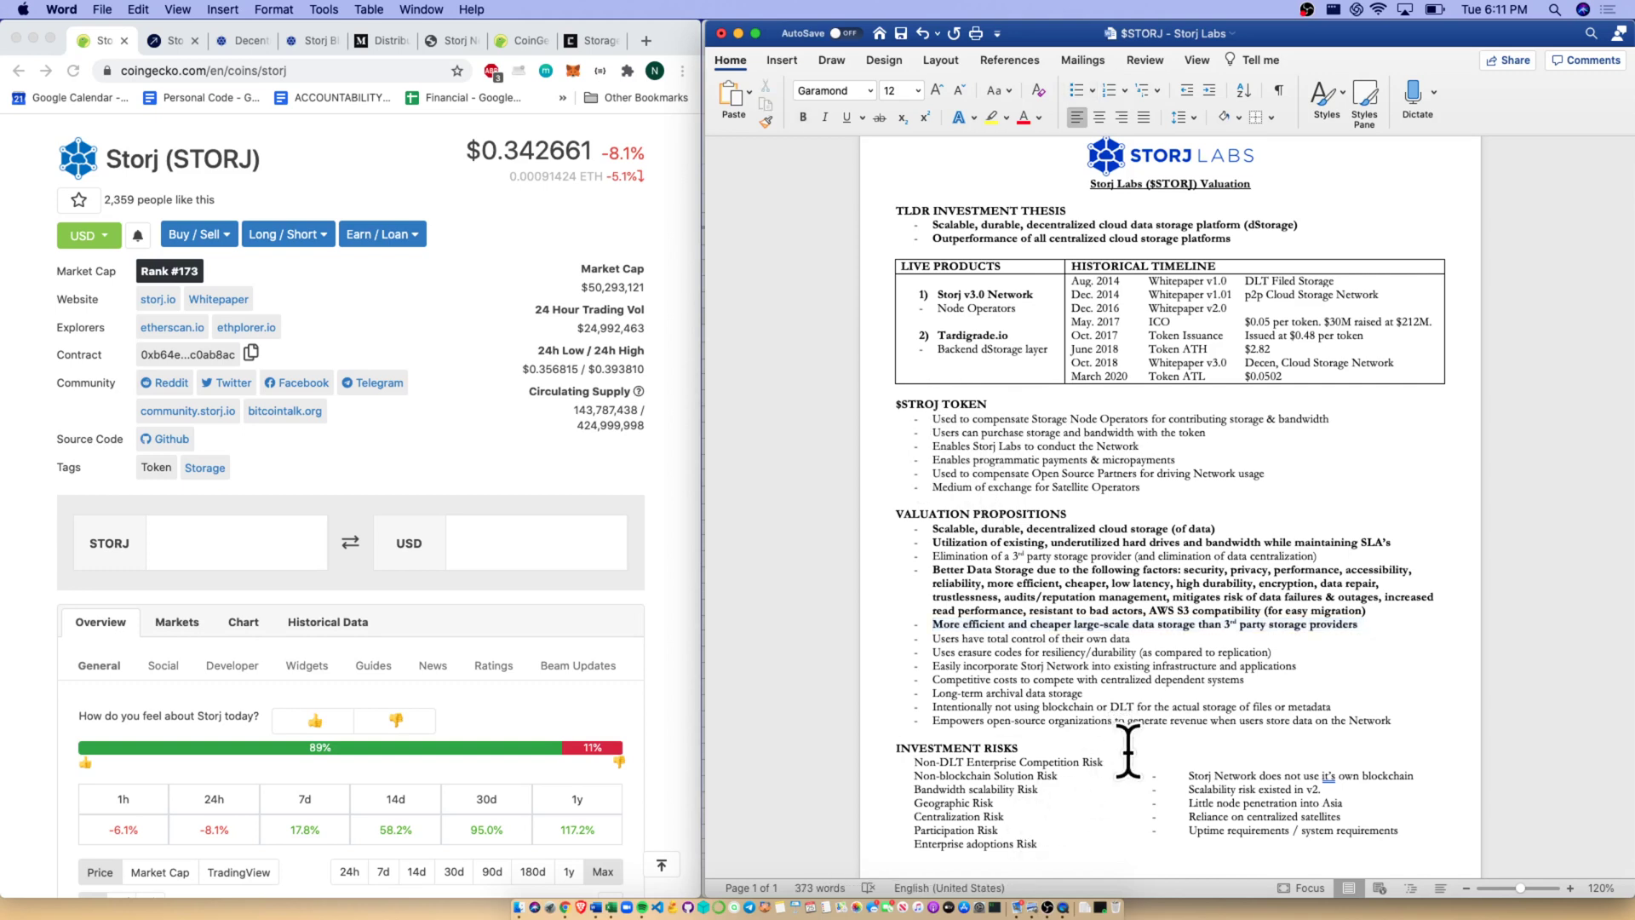
key("shift+Down")
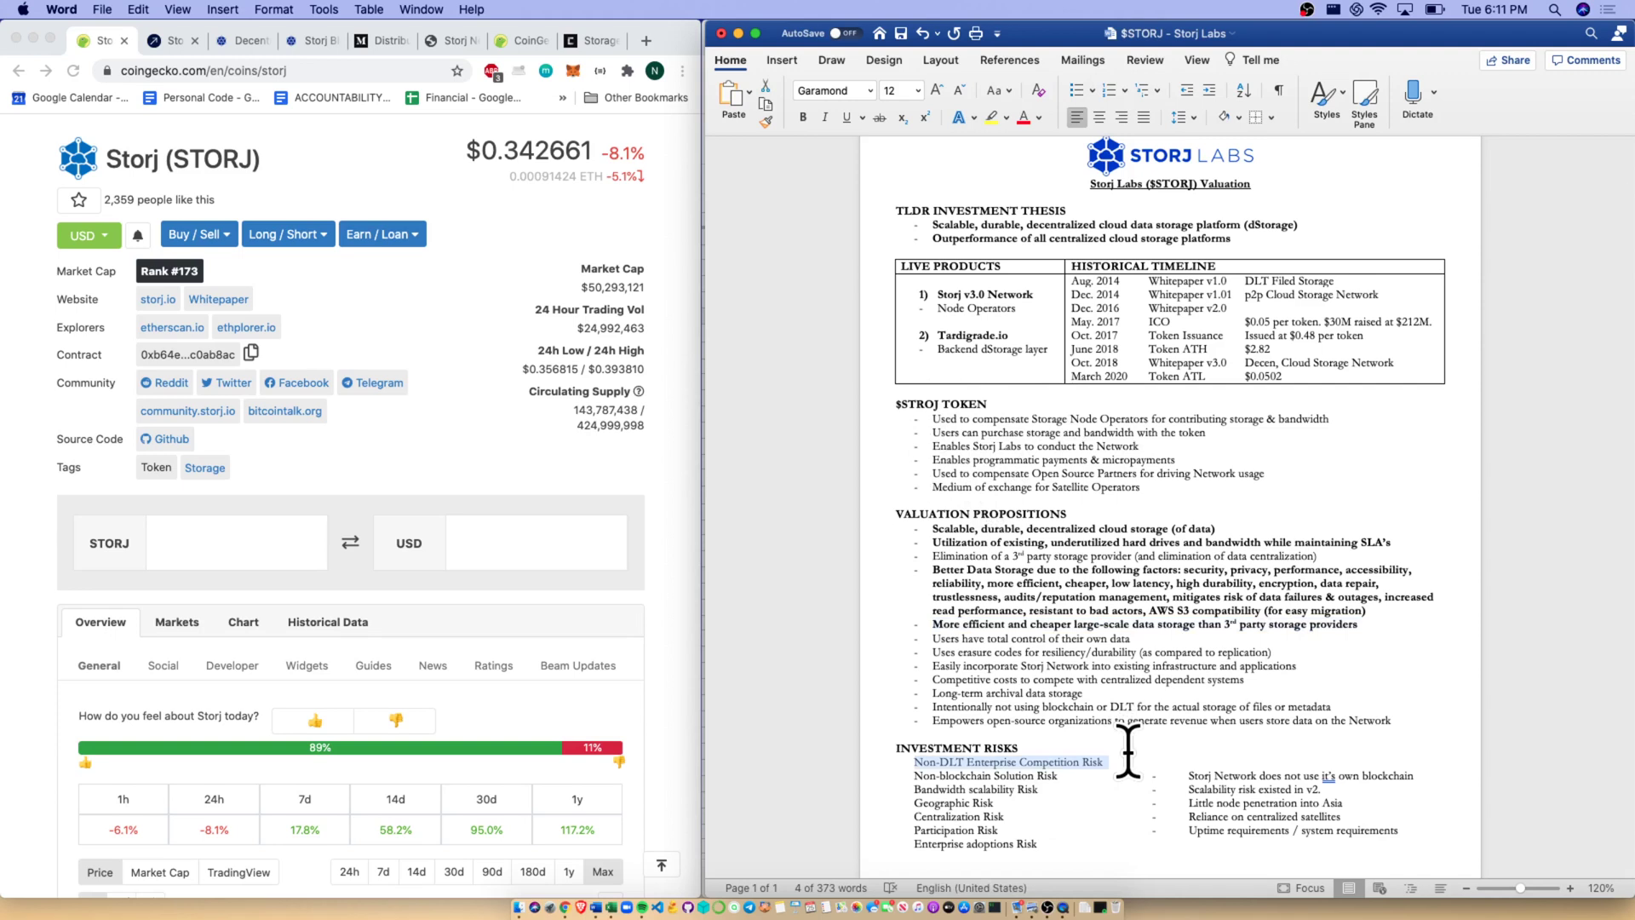
key("End")
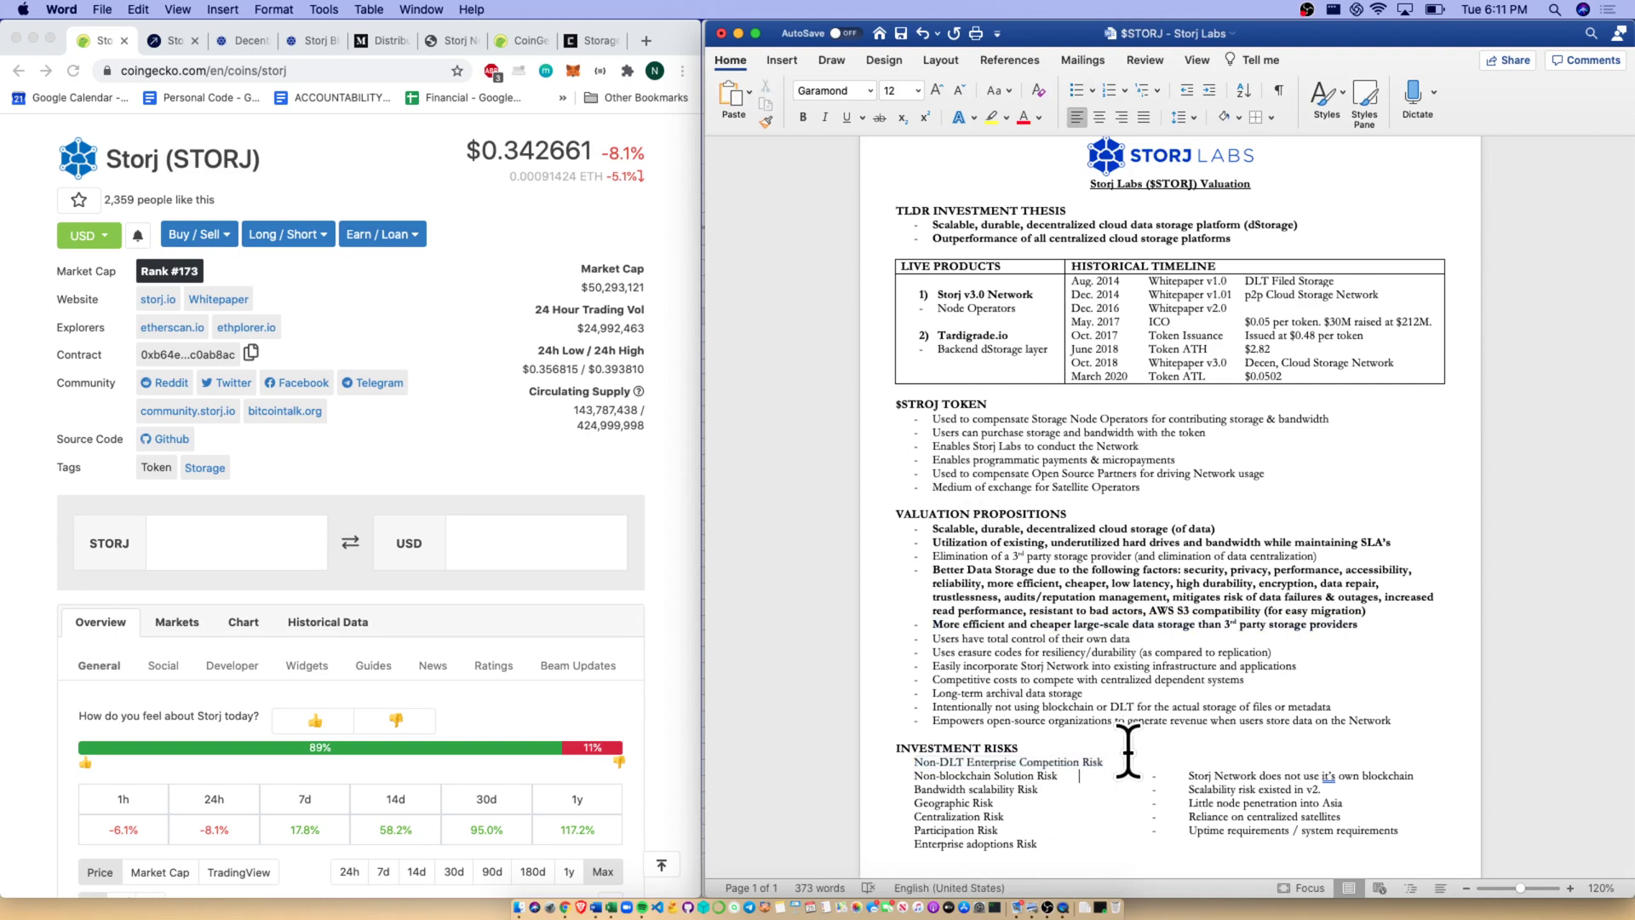
key("shift+Home")
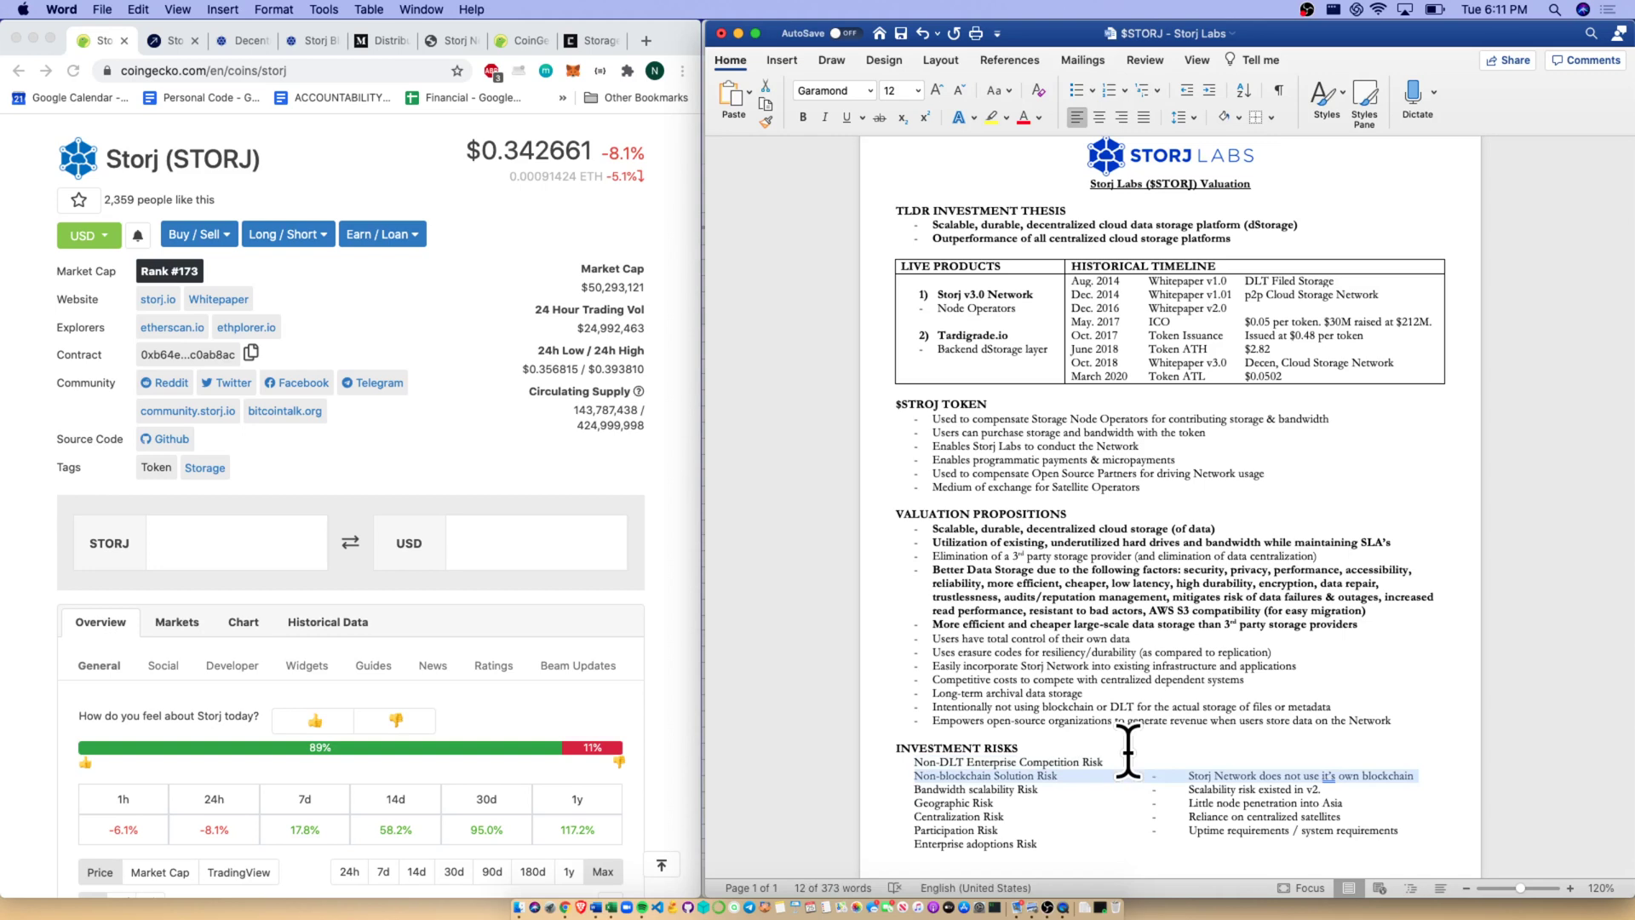
key("Down")
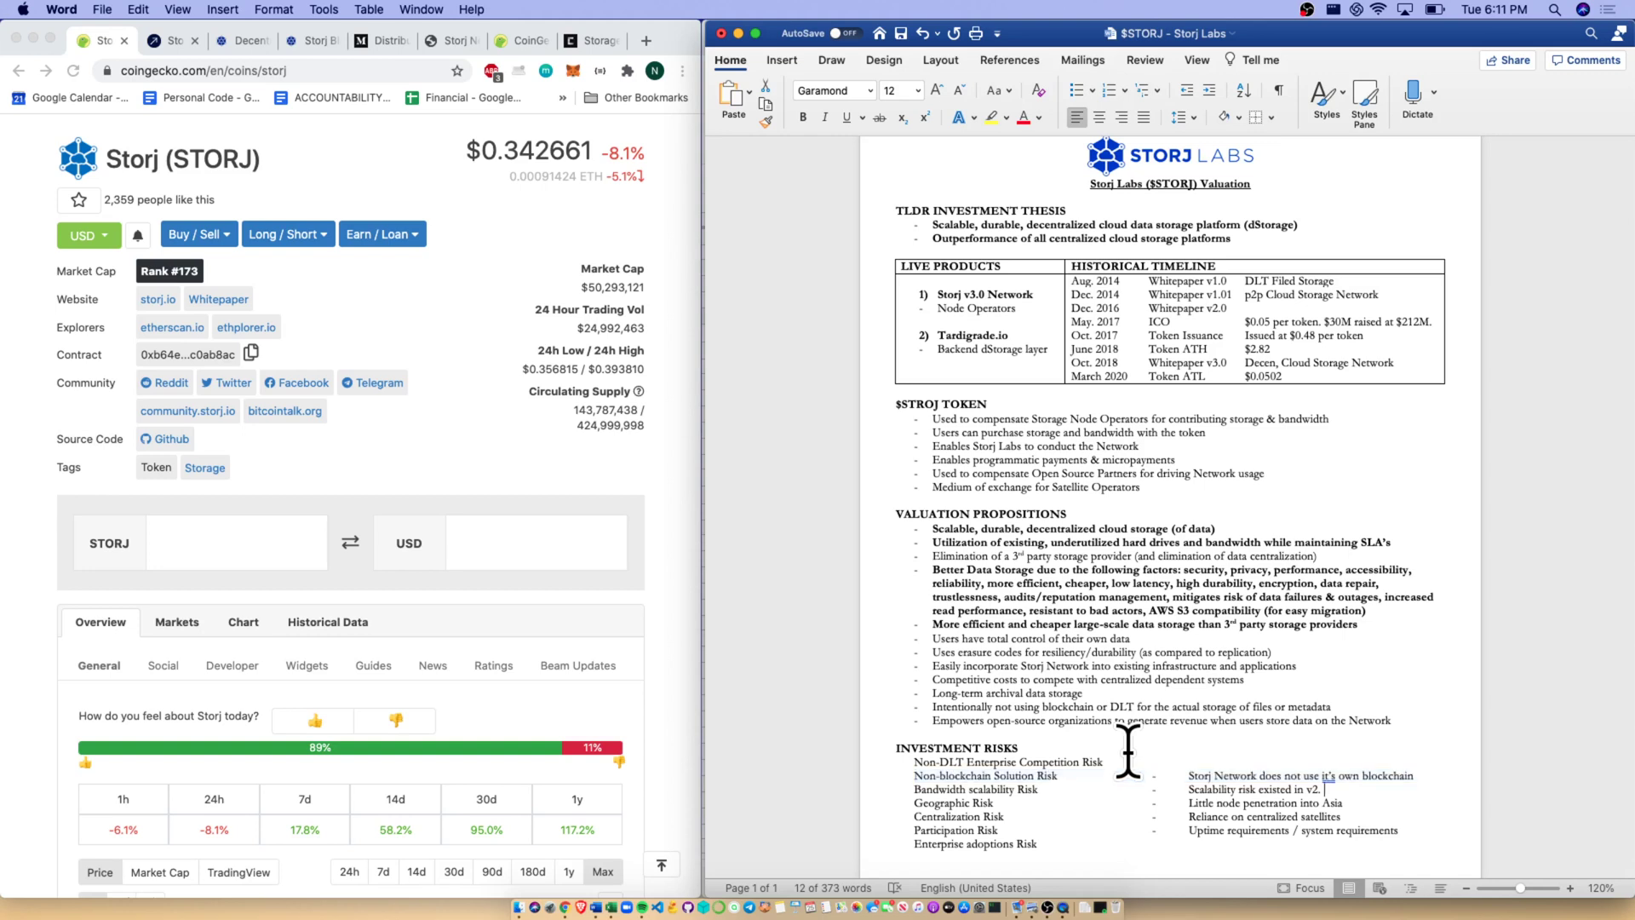
key("shift+End")
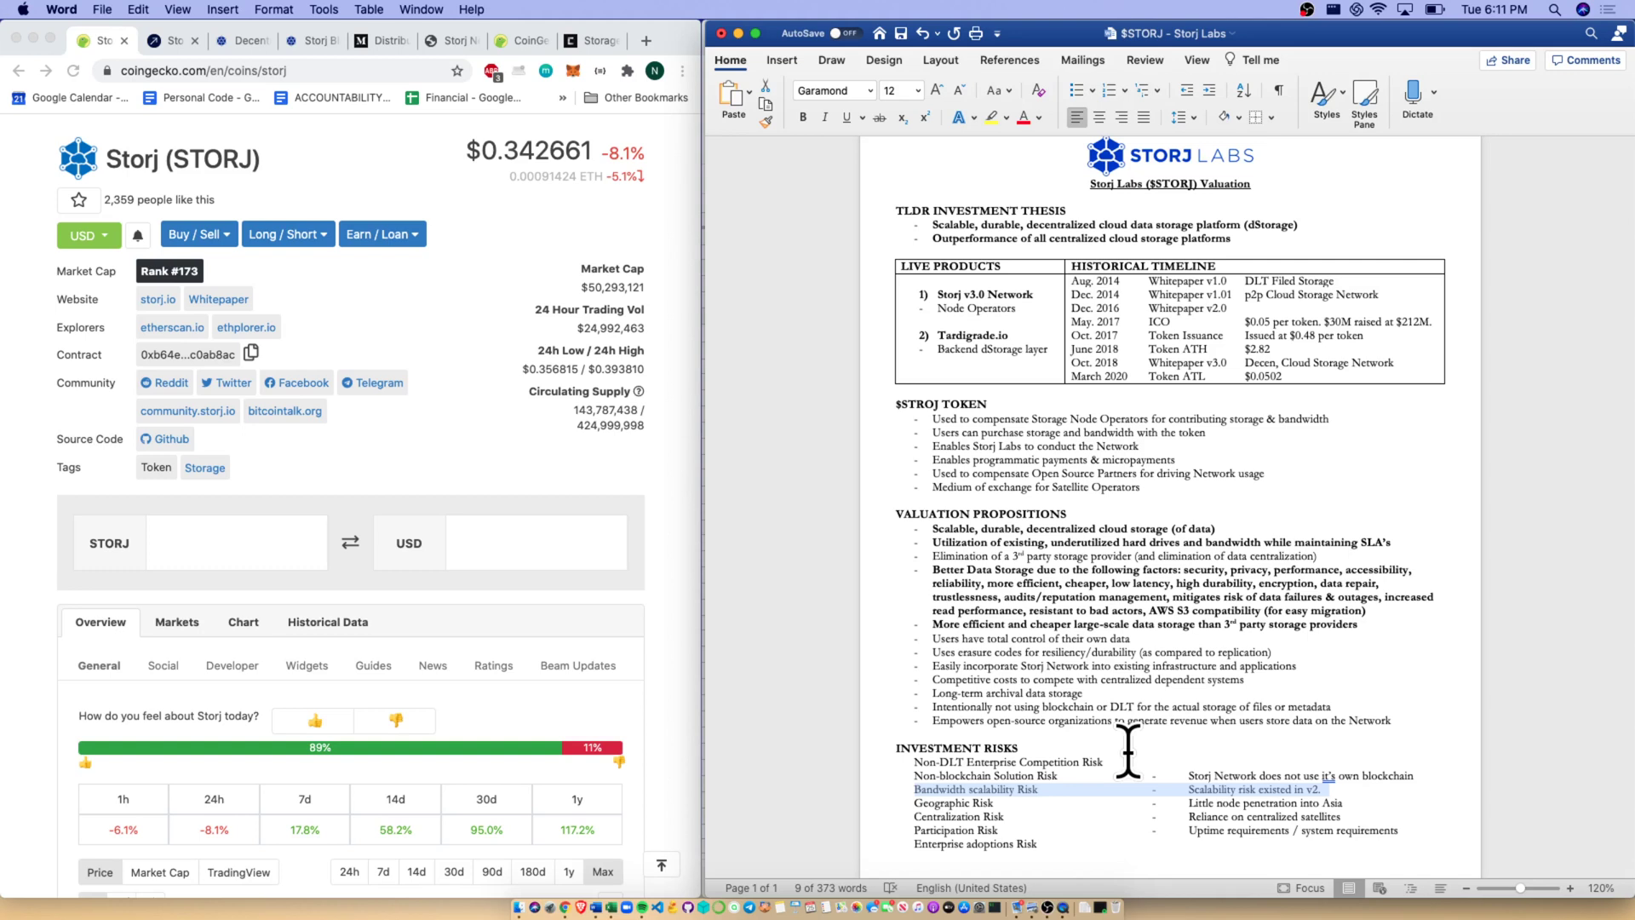
- Select the Geographic, Centralization, Participation and Enterprise adoptions risk lines, then show all windows
key("Down")
key("shift+Down")
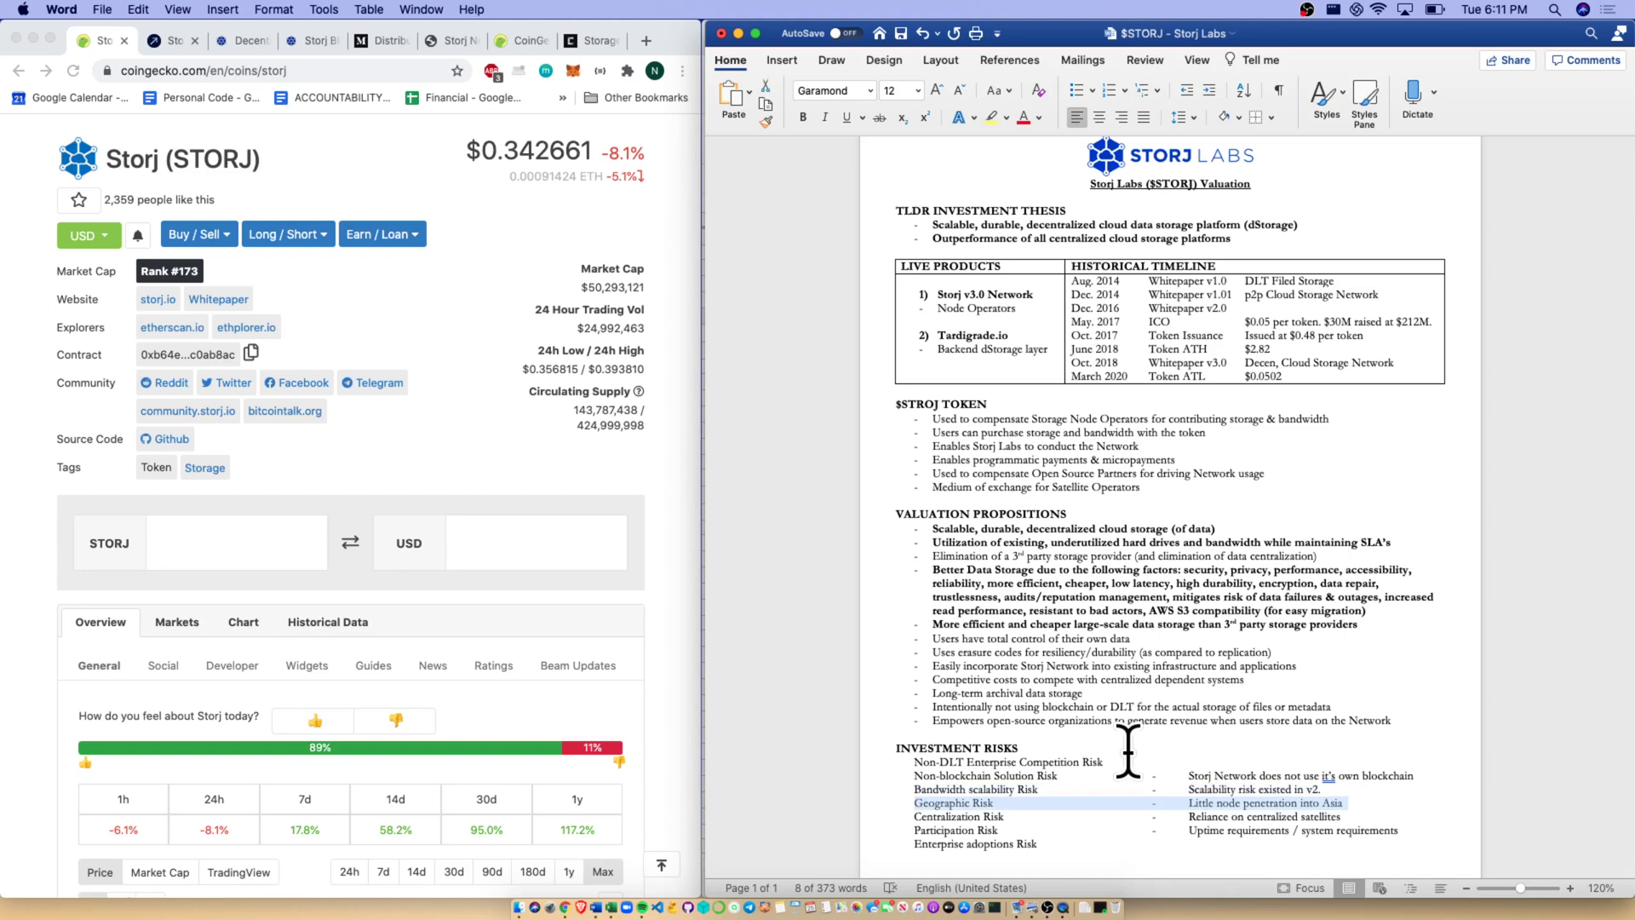
key("Down")
key("shift+Down")
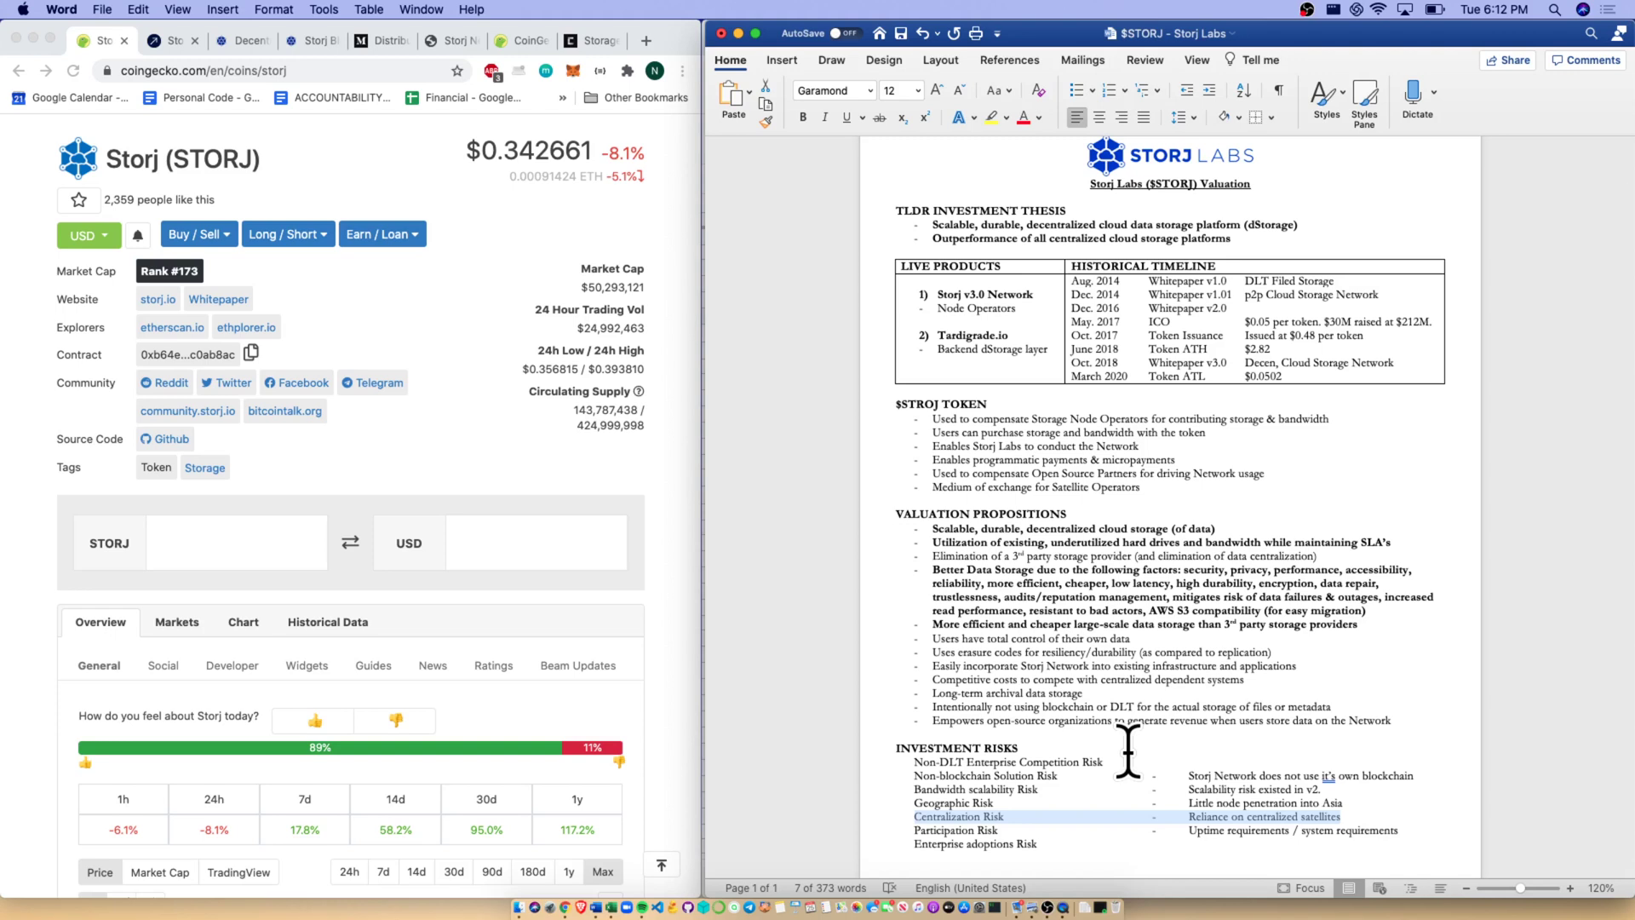
key("Down")
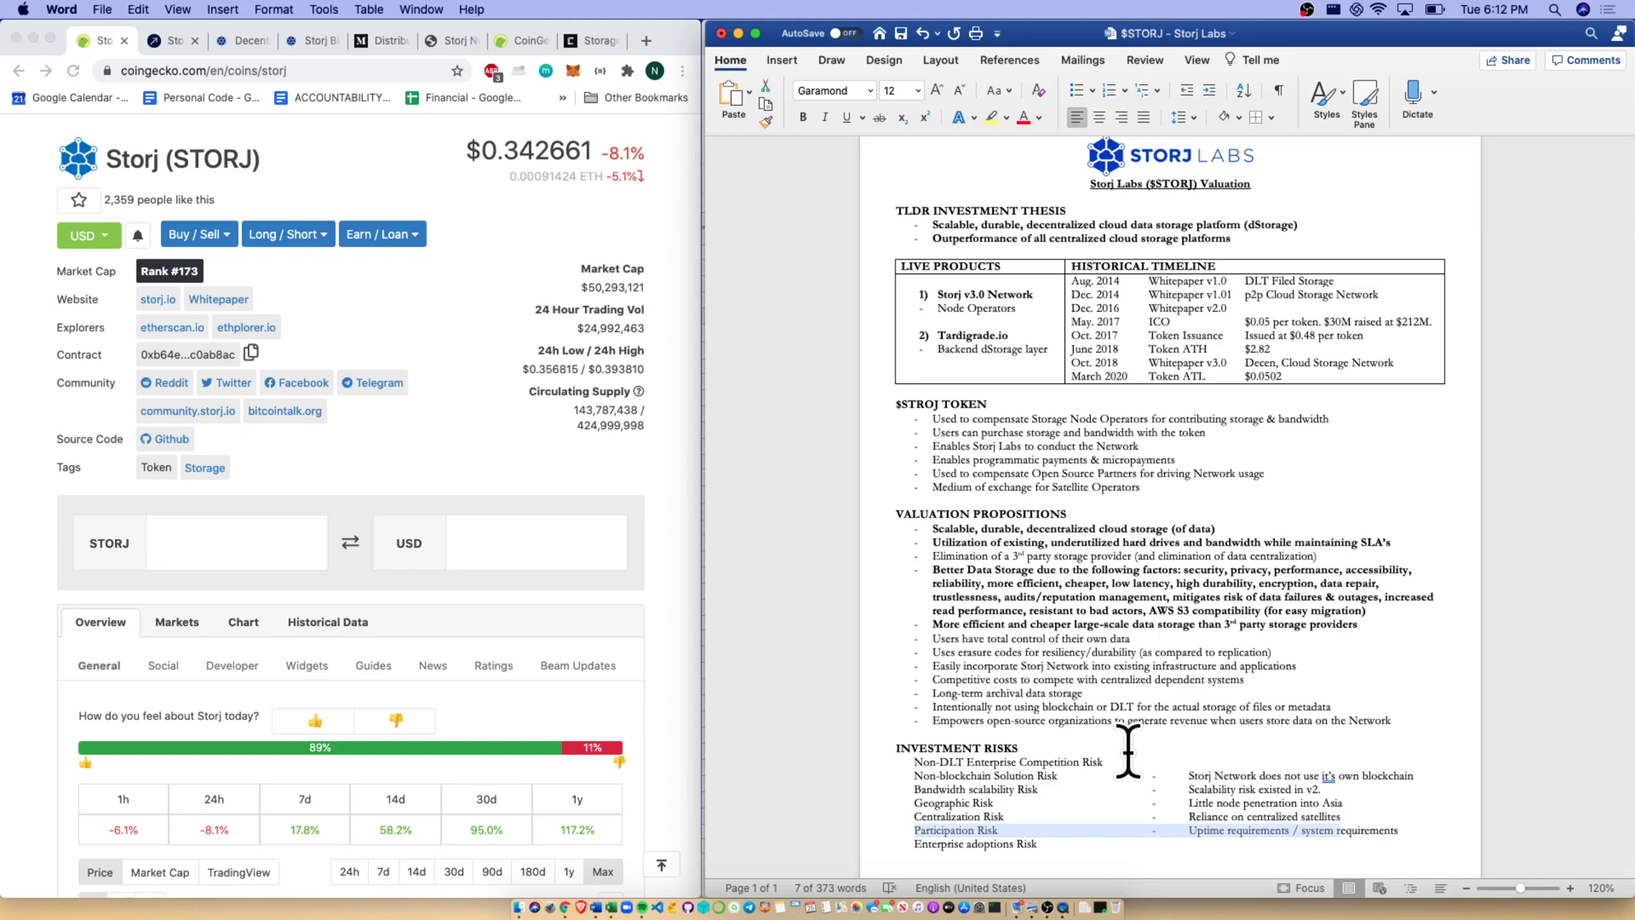
key("shift+Down")
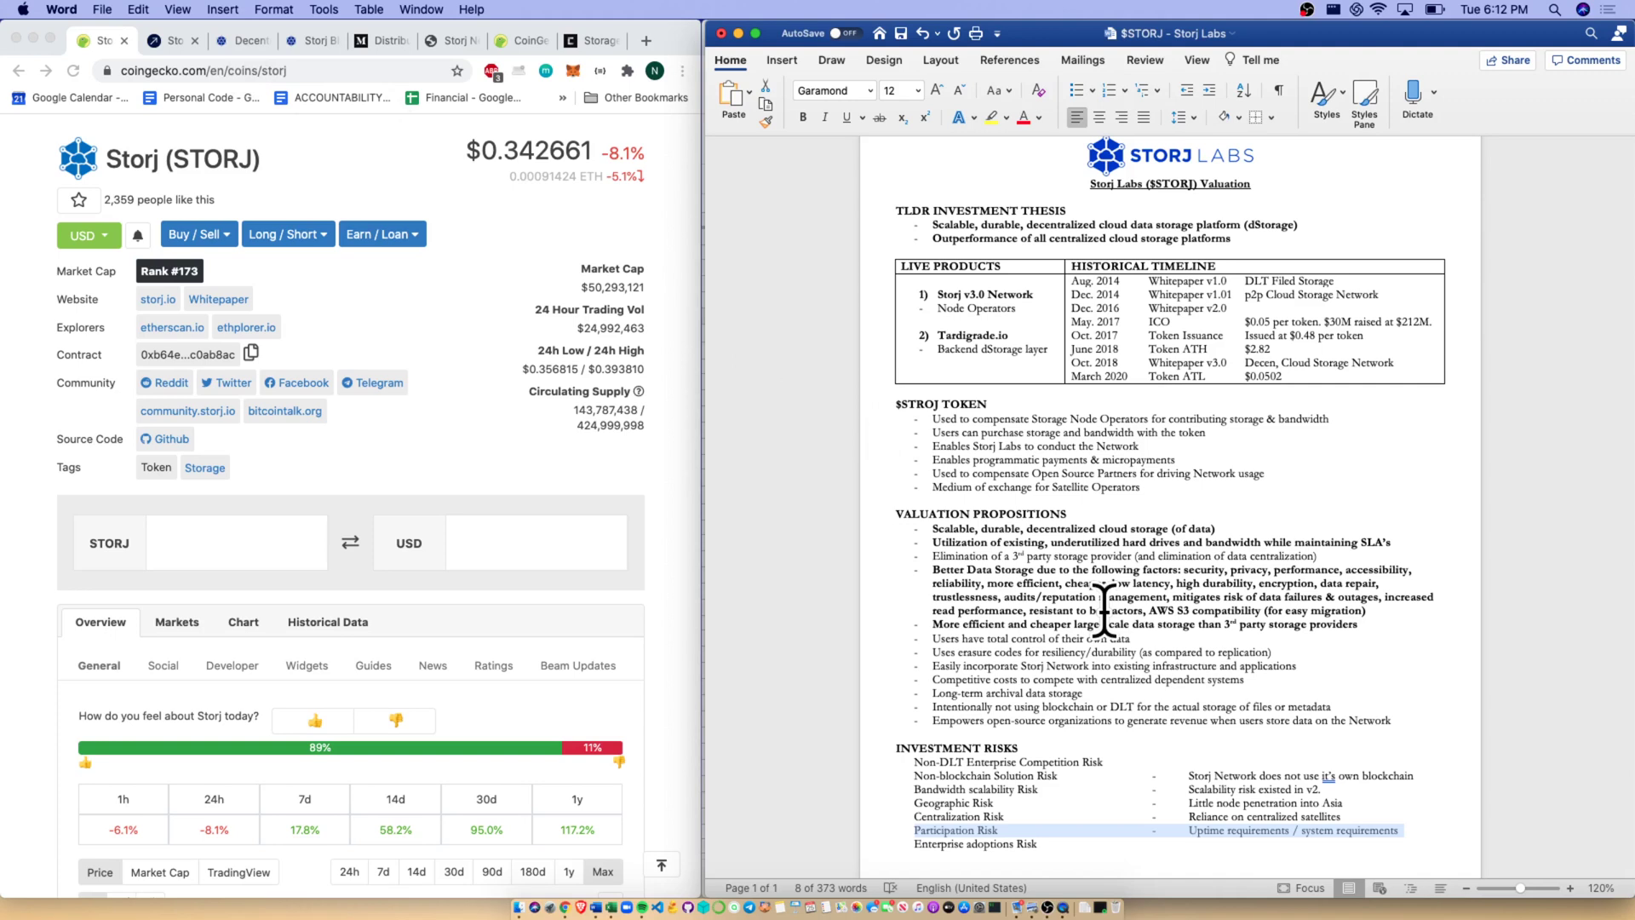
triple_click(1083, 858)
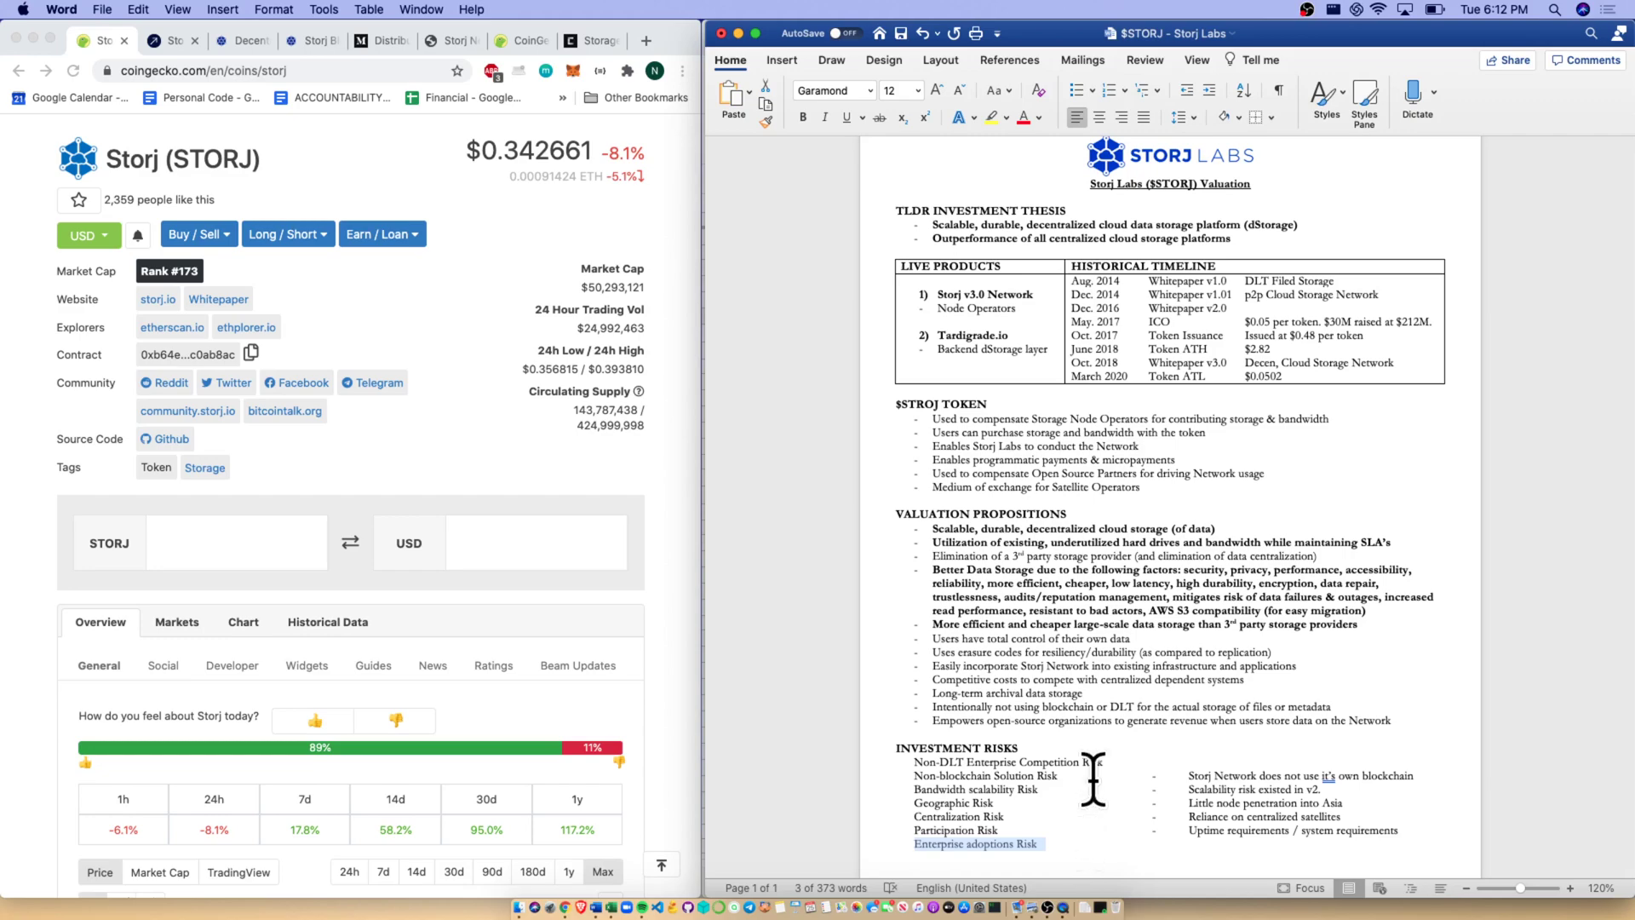
key("ctrl+Up")
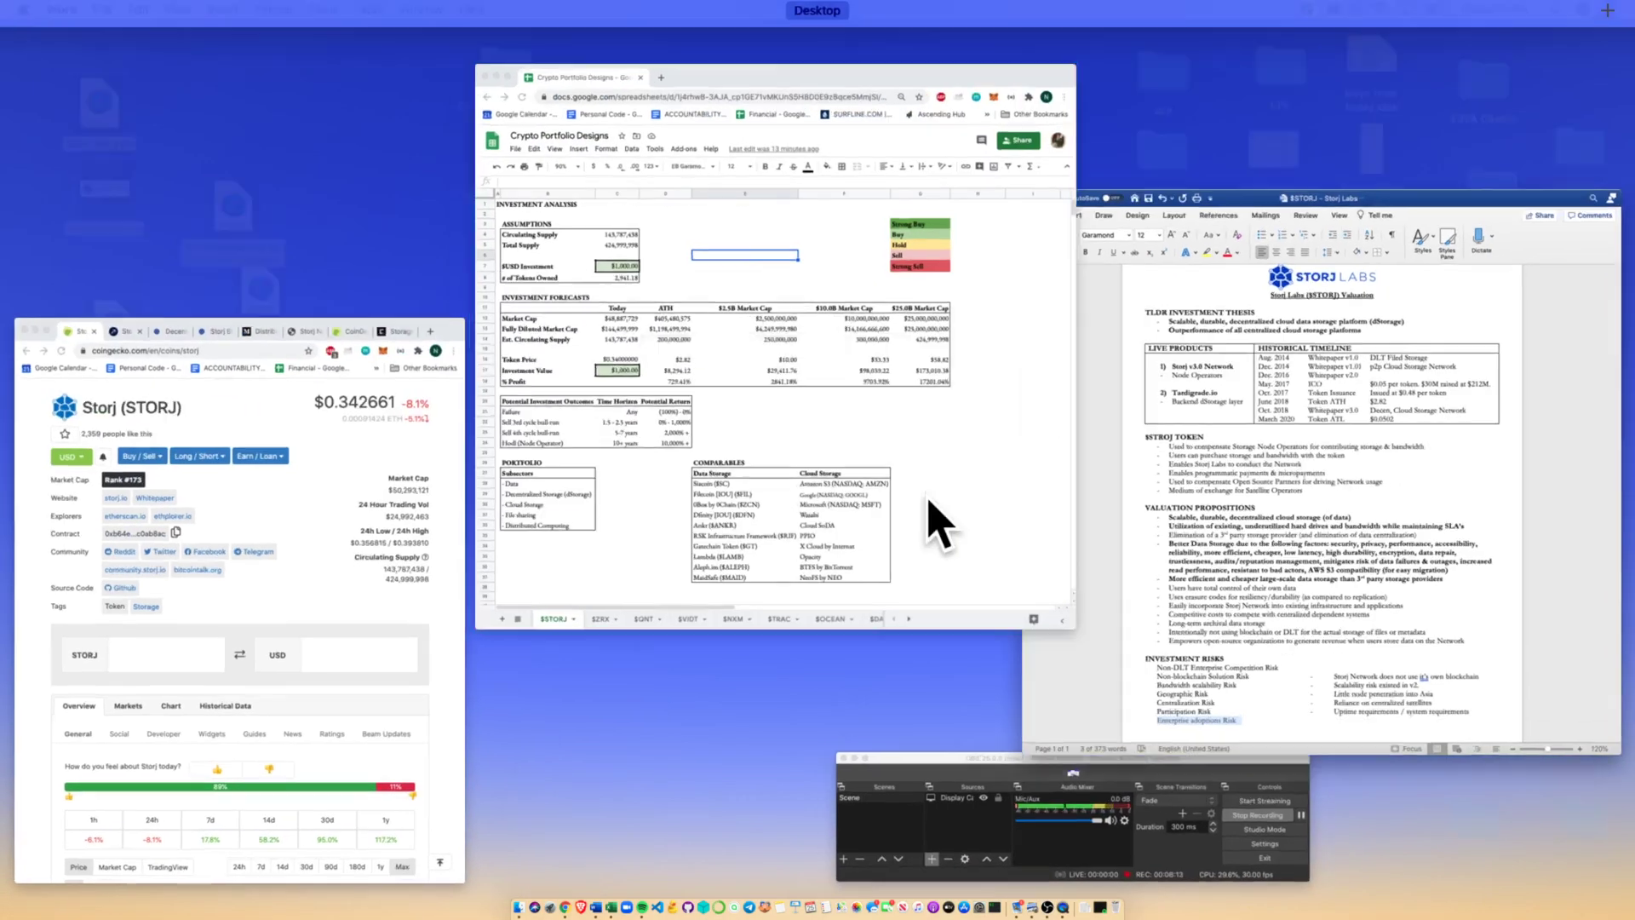
left_click(929, 501)
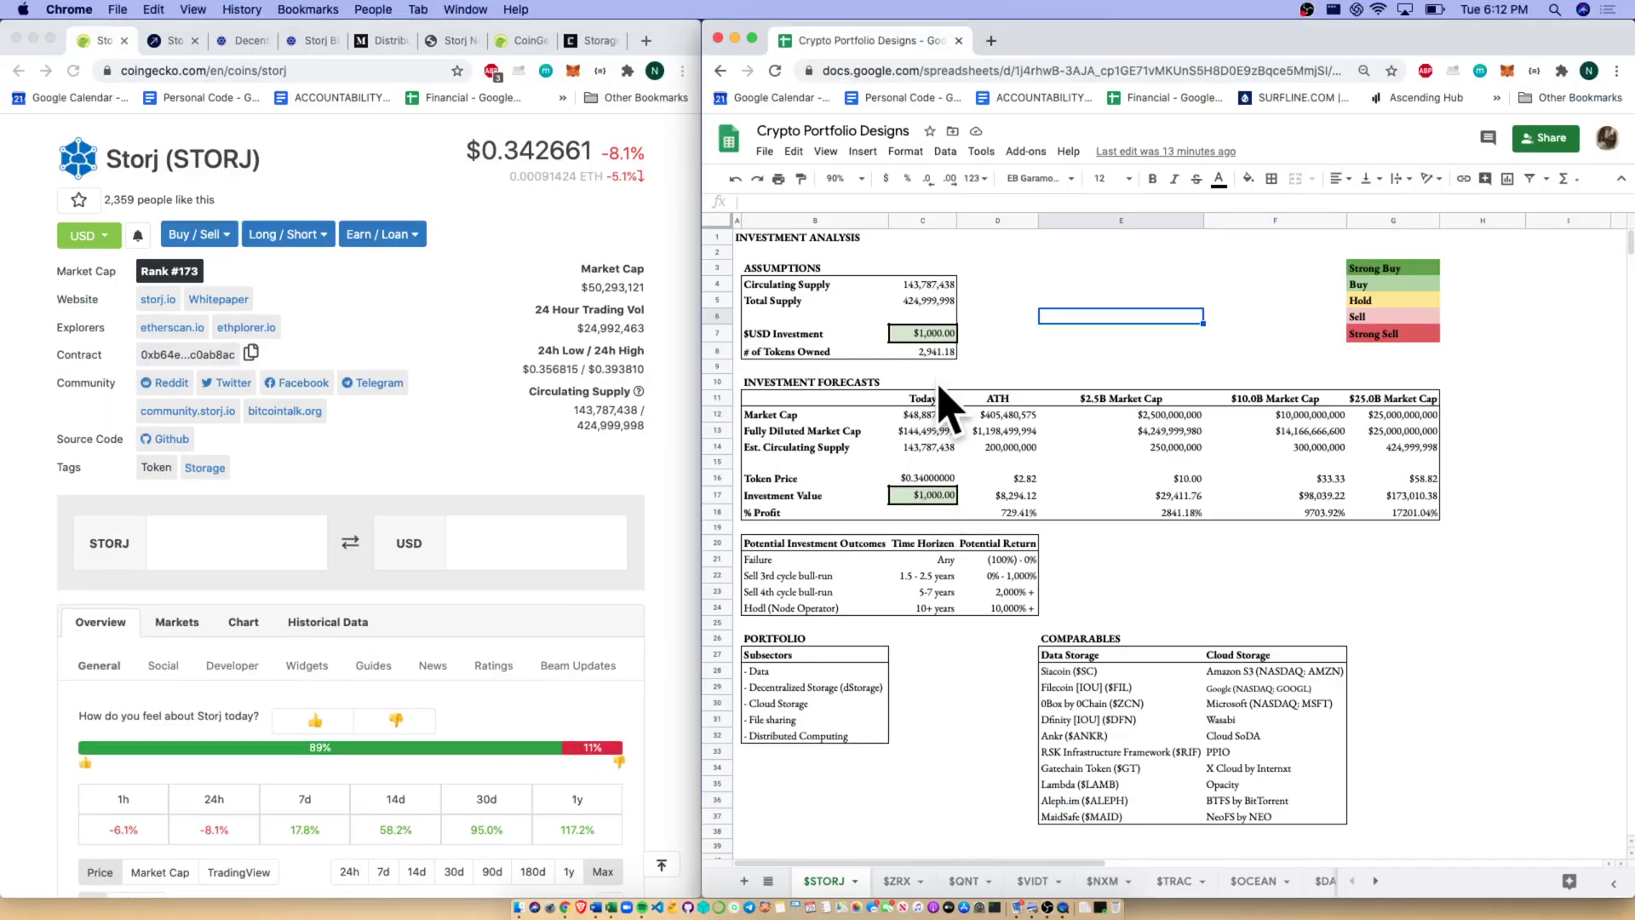
key("Down")
key("Left")
key("Left")
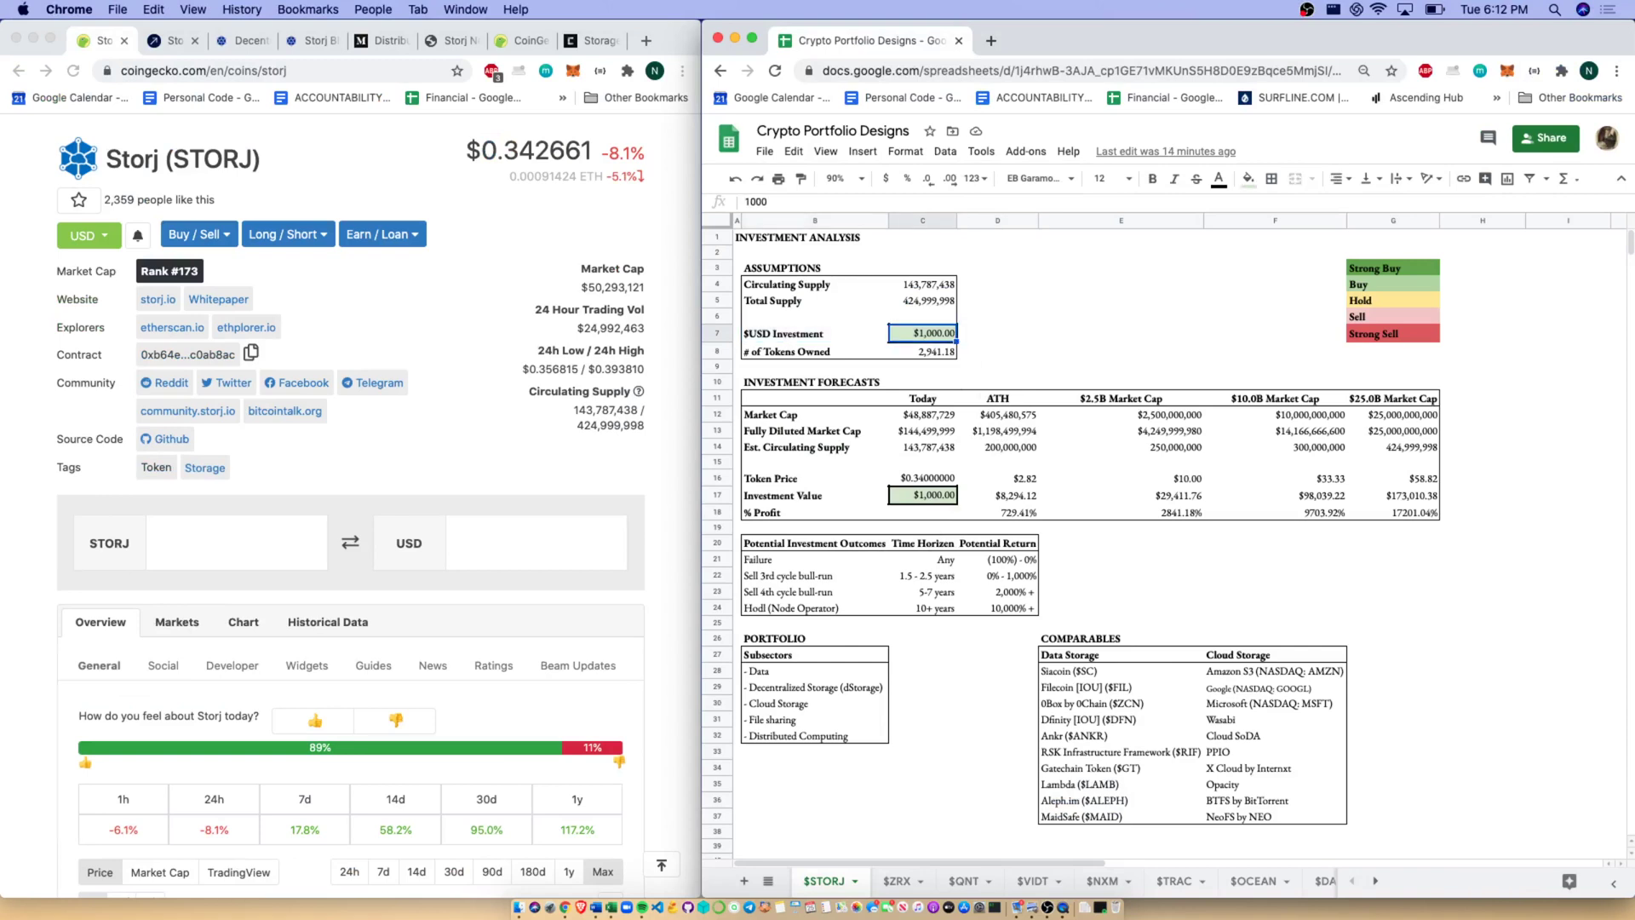
left_click(922, 351)
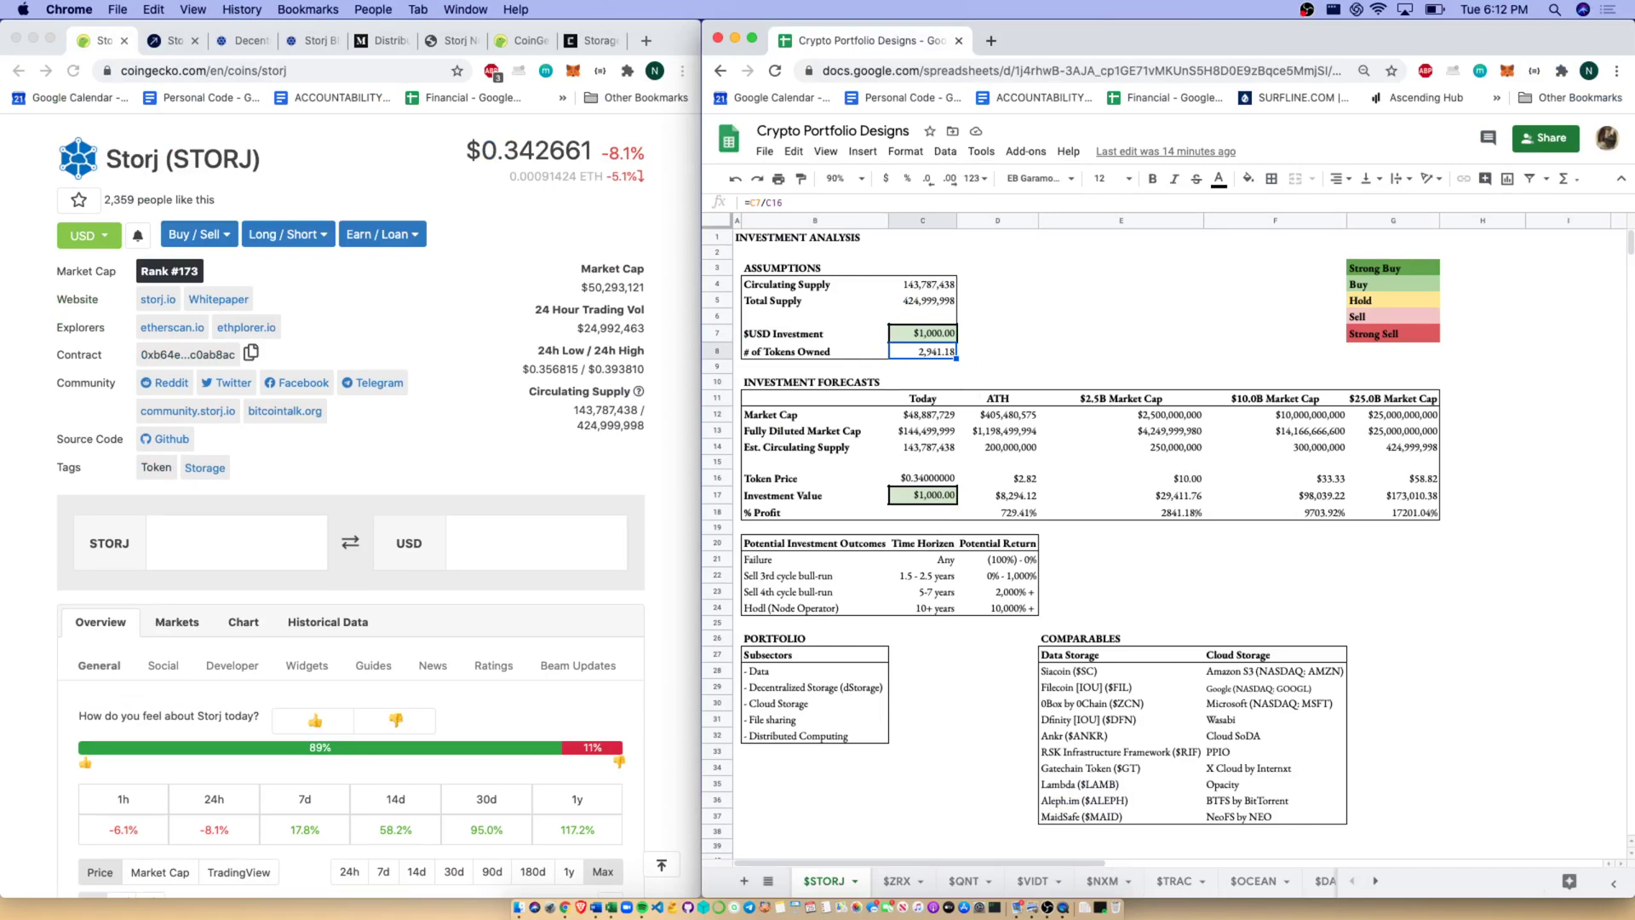
left_click_drag(814, 381, 1406, 511)
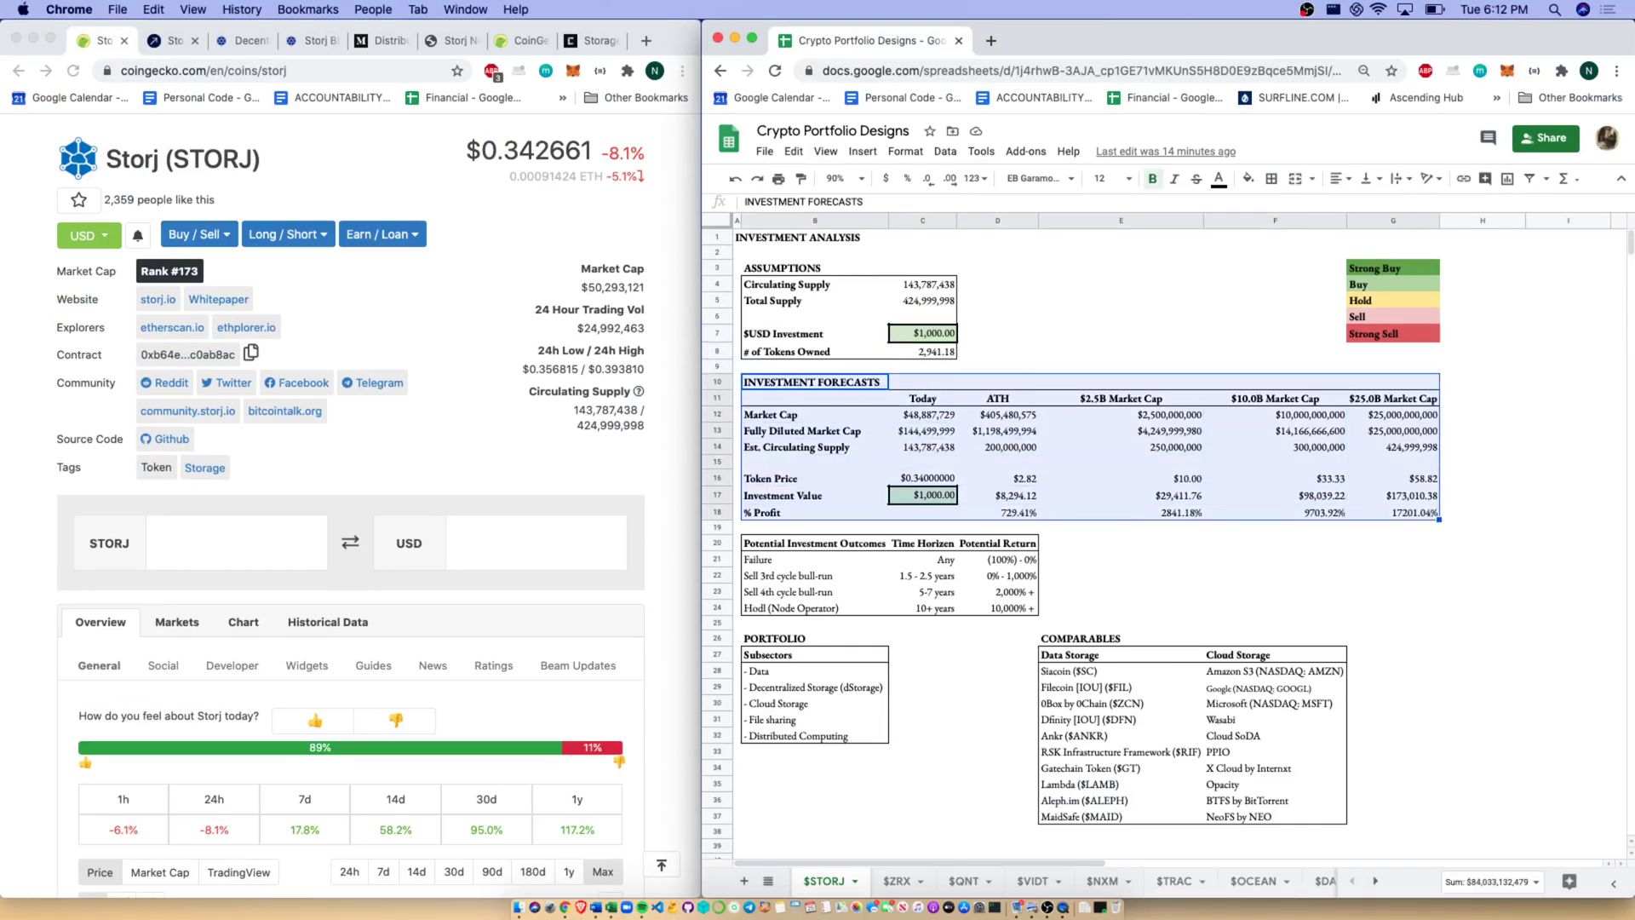
left_click(813, 415)
key("shift+Down")
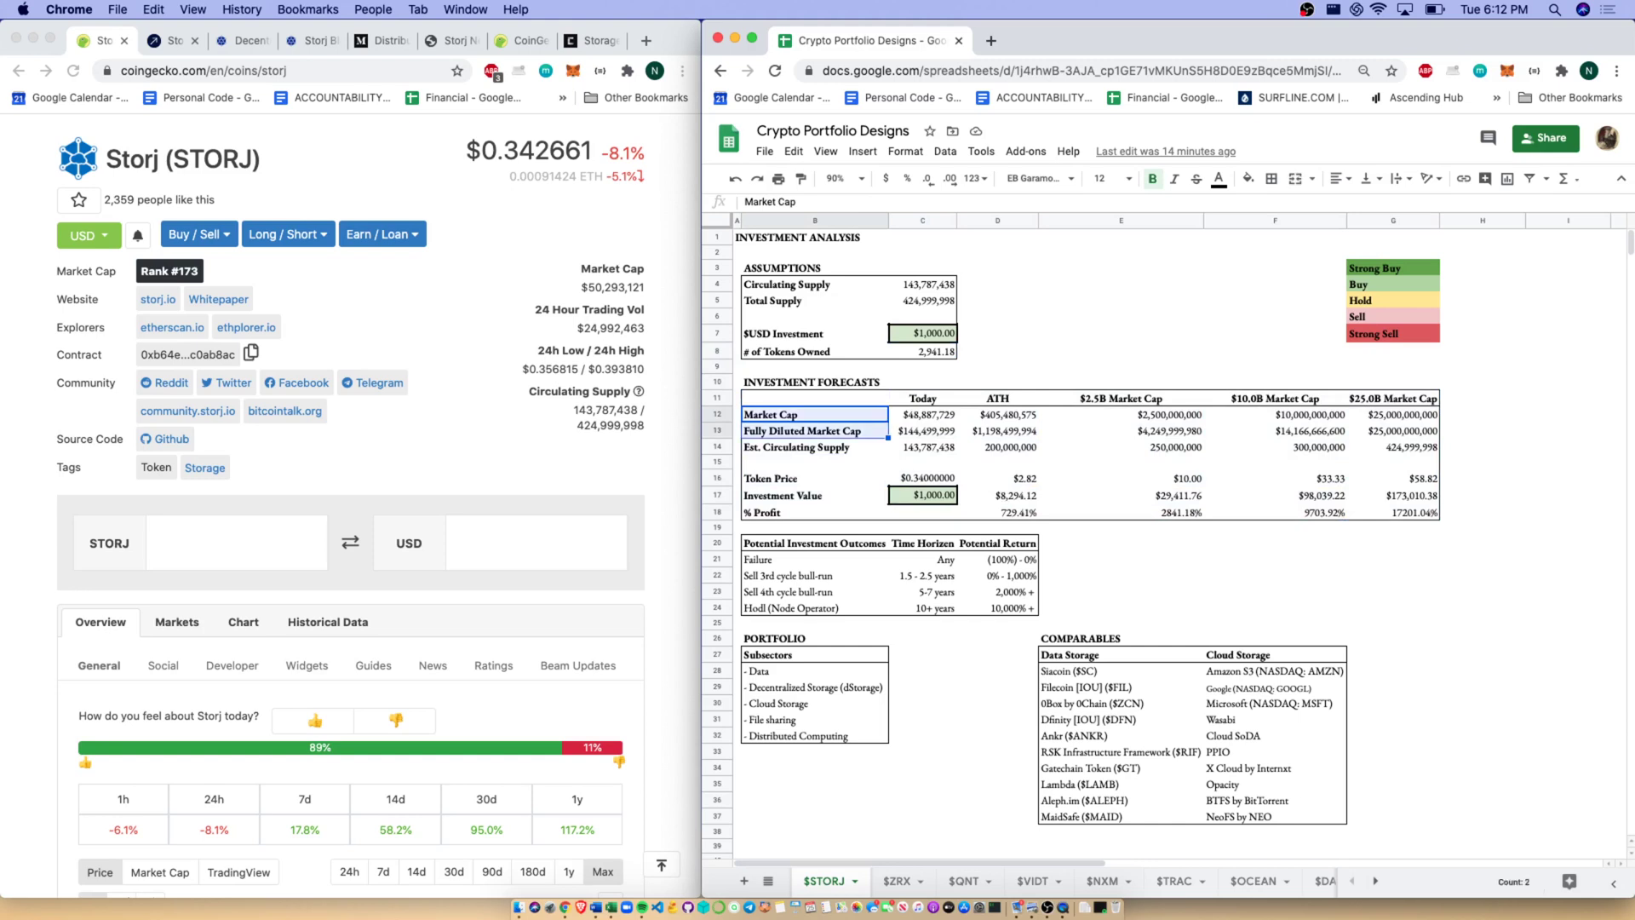
key("shift+Down")
key("Down")
key("Down")
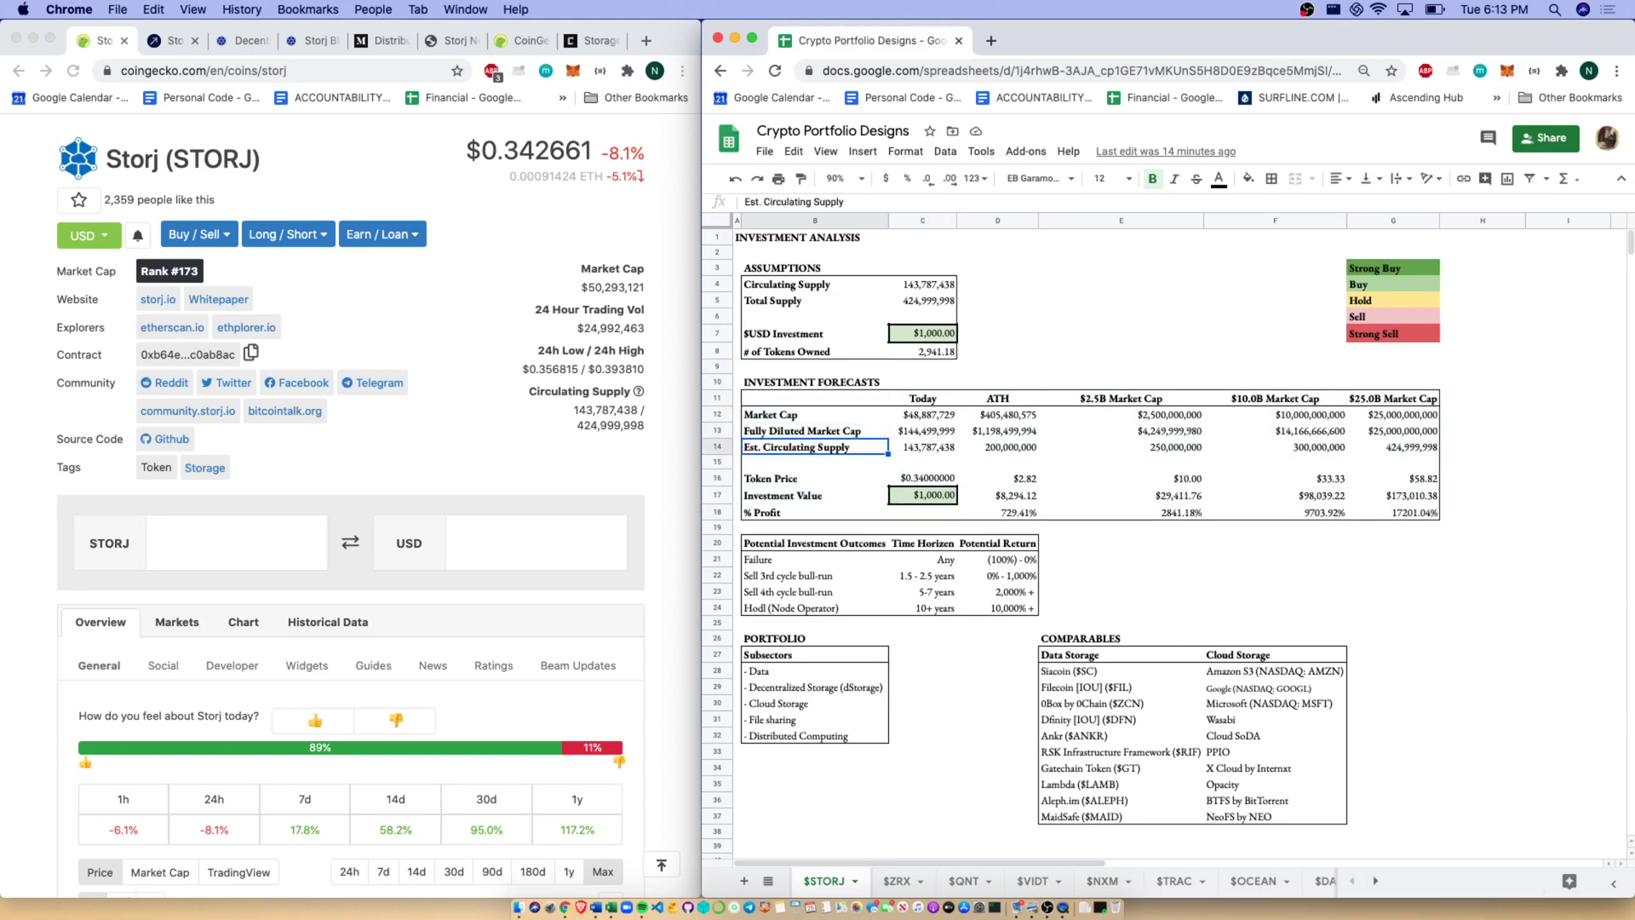
key("ctrl+shift+Right")
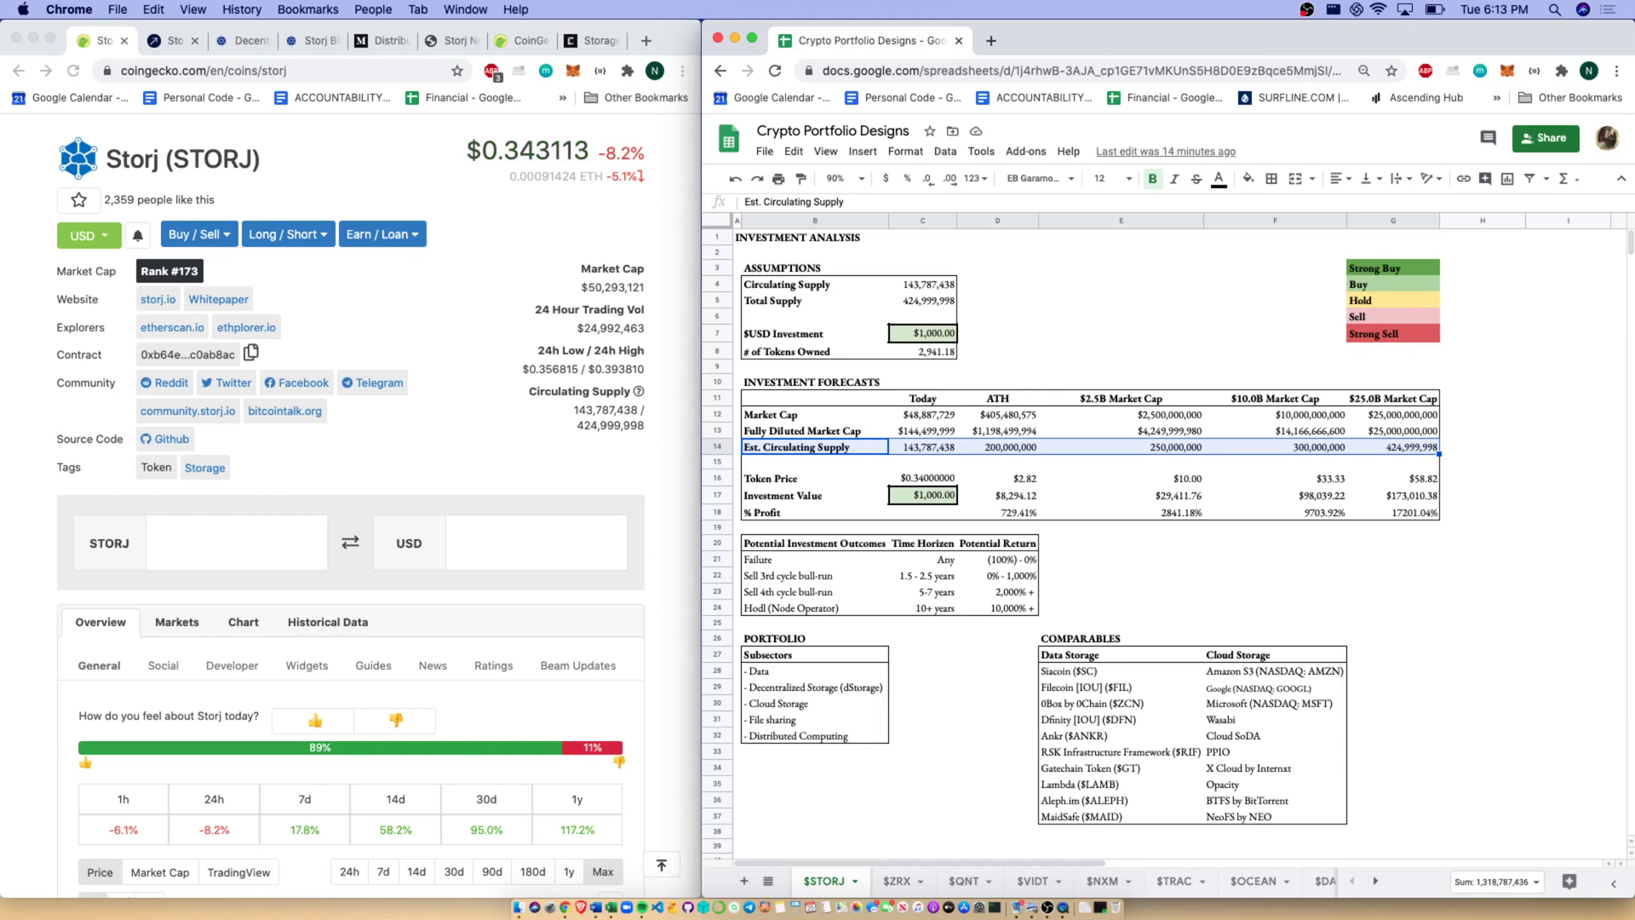
key("Right")
key("Right")
key("Right")
key("Right")
key("Right")
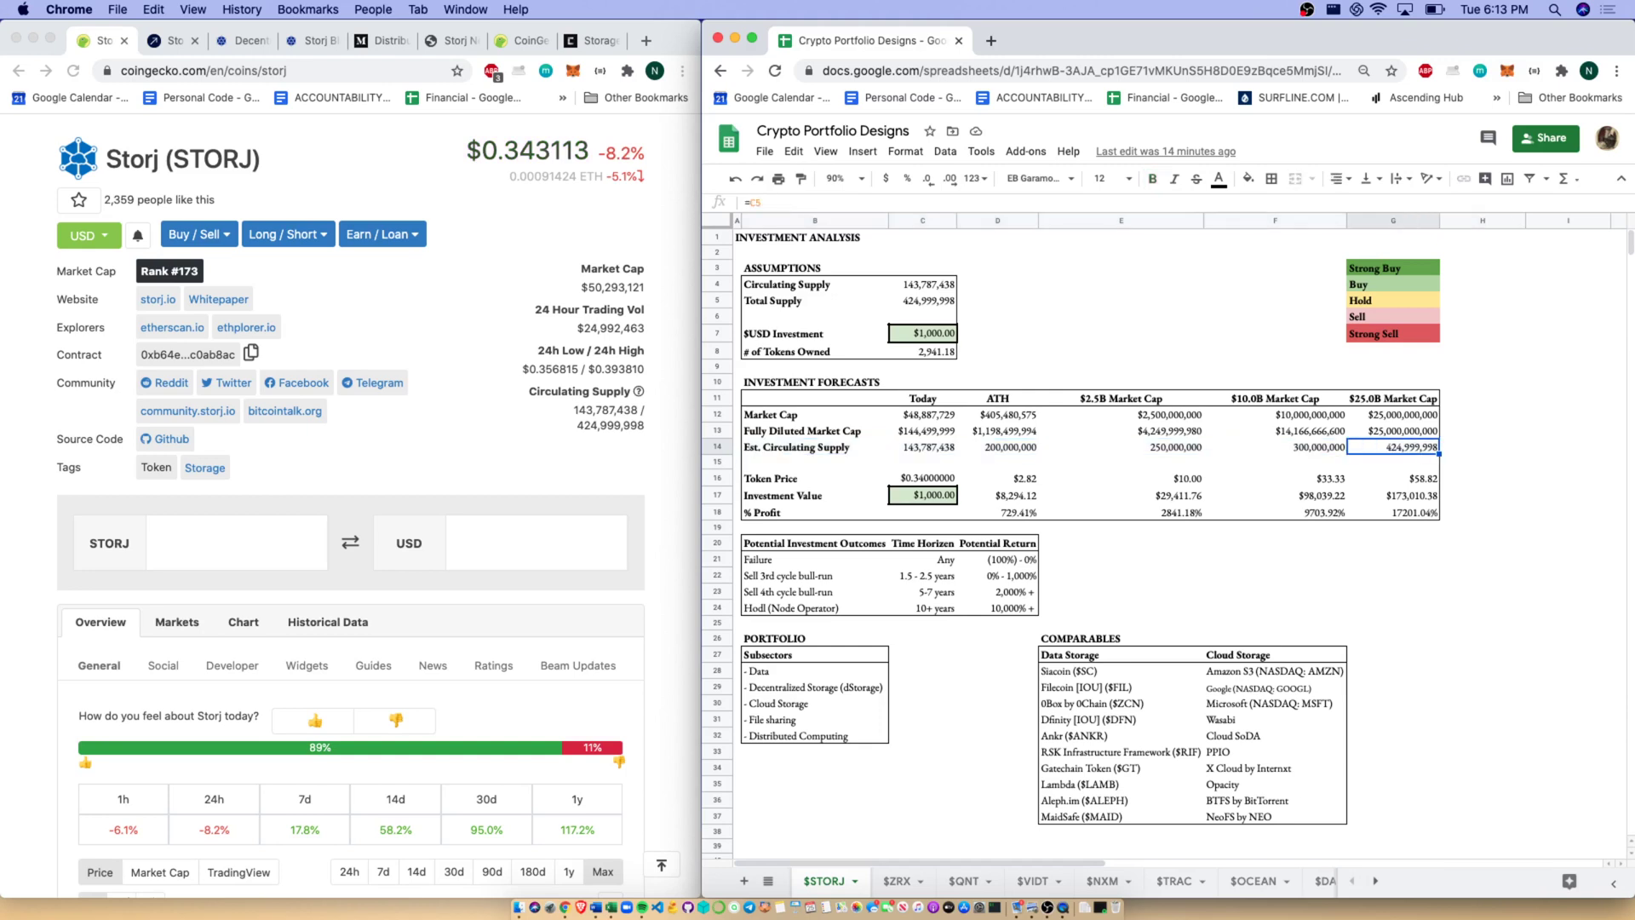
key("Left")
key("Left")
key("Left")
key("Left")
key("Left")
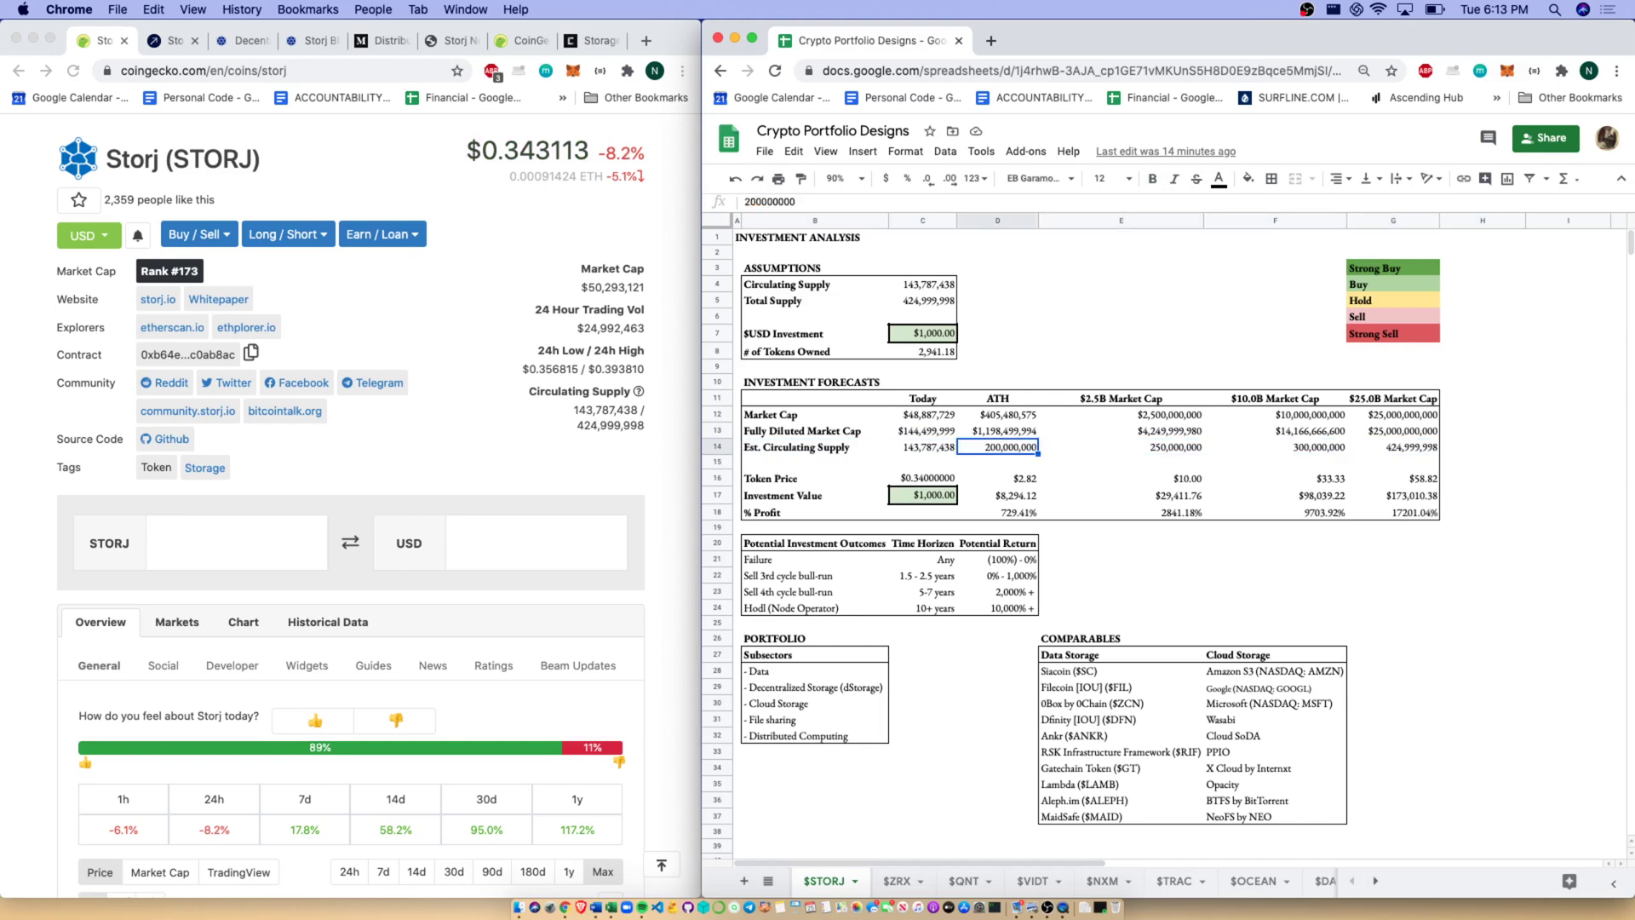
key("Down")
key("Down")
key("shift+Down")
key("shift+Down")
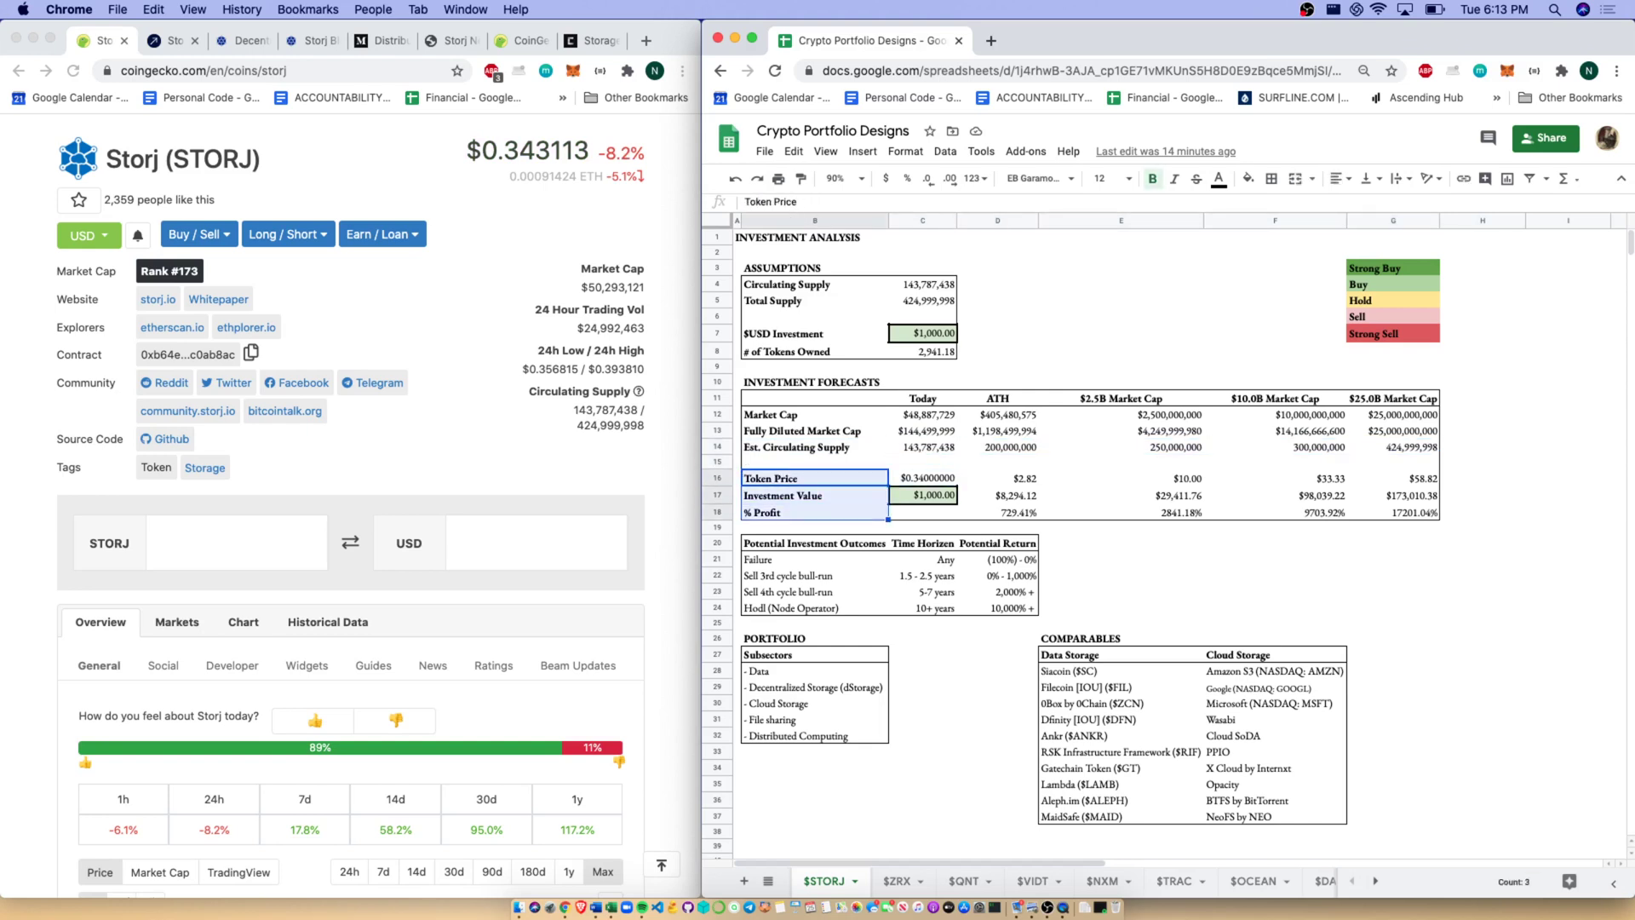
key("Up")
key("Up")
key("Up")
key("Up")
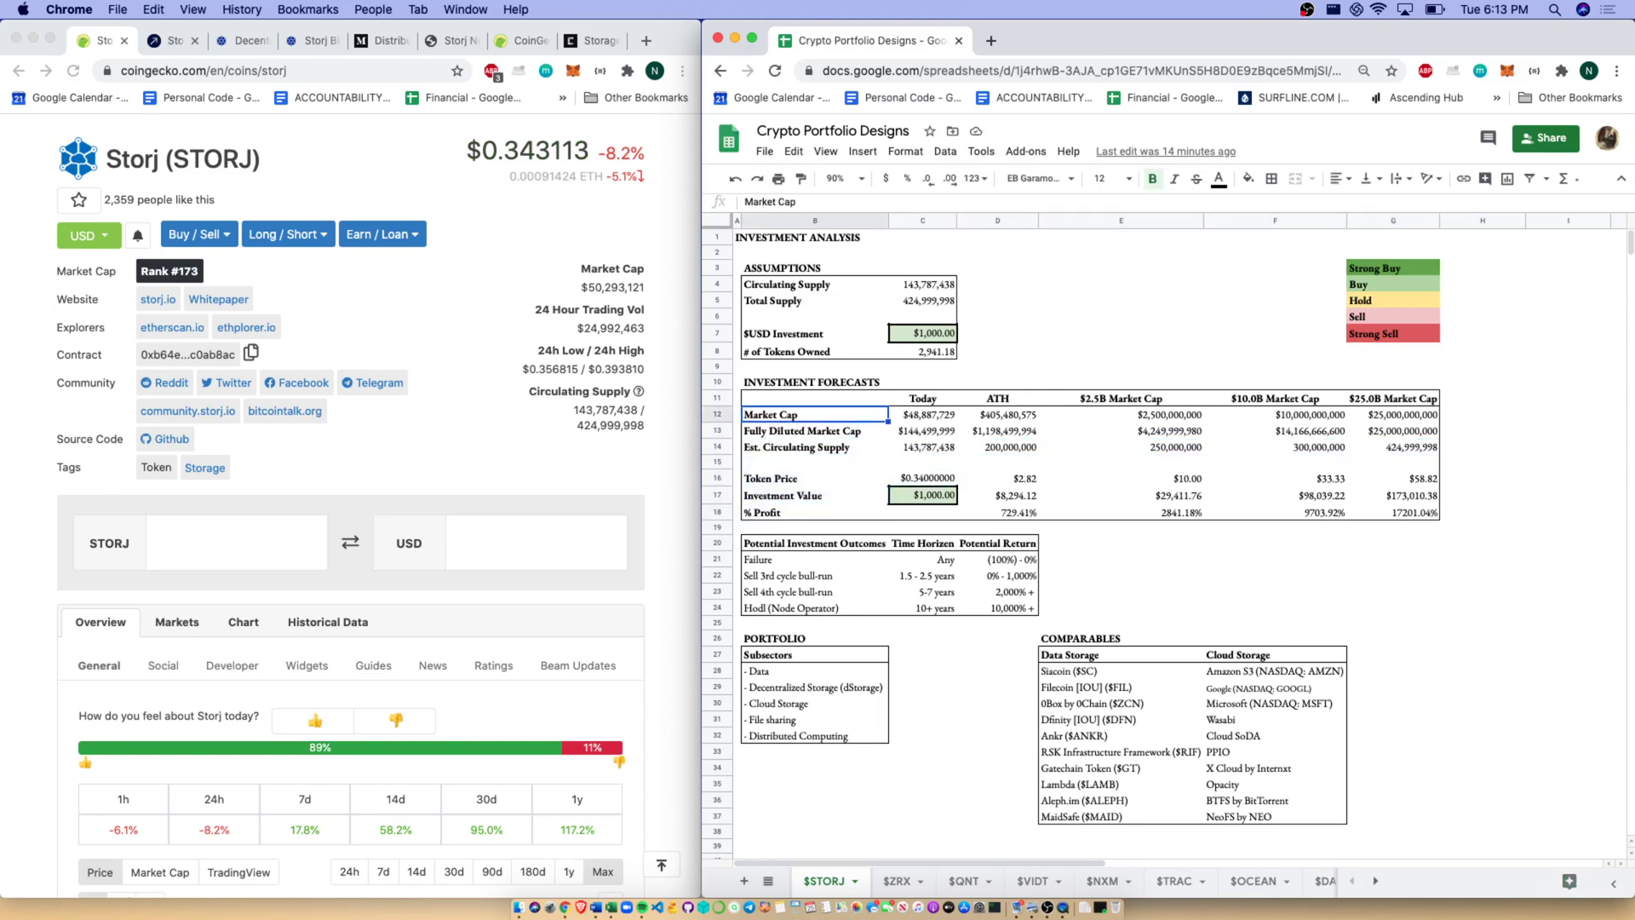
key("ctrl+shift+Right")
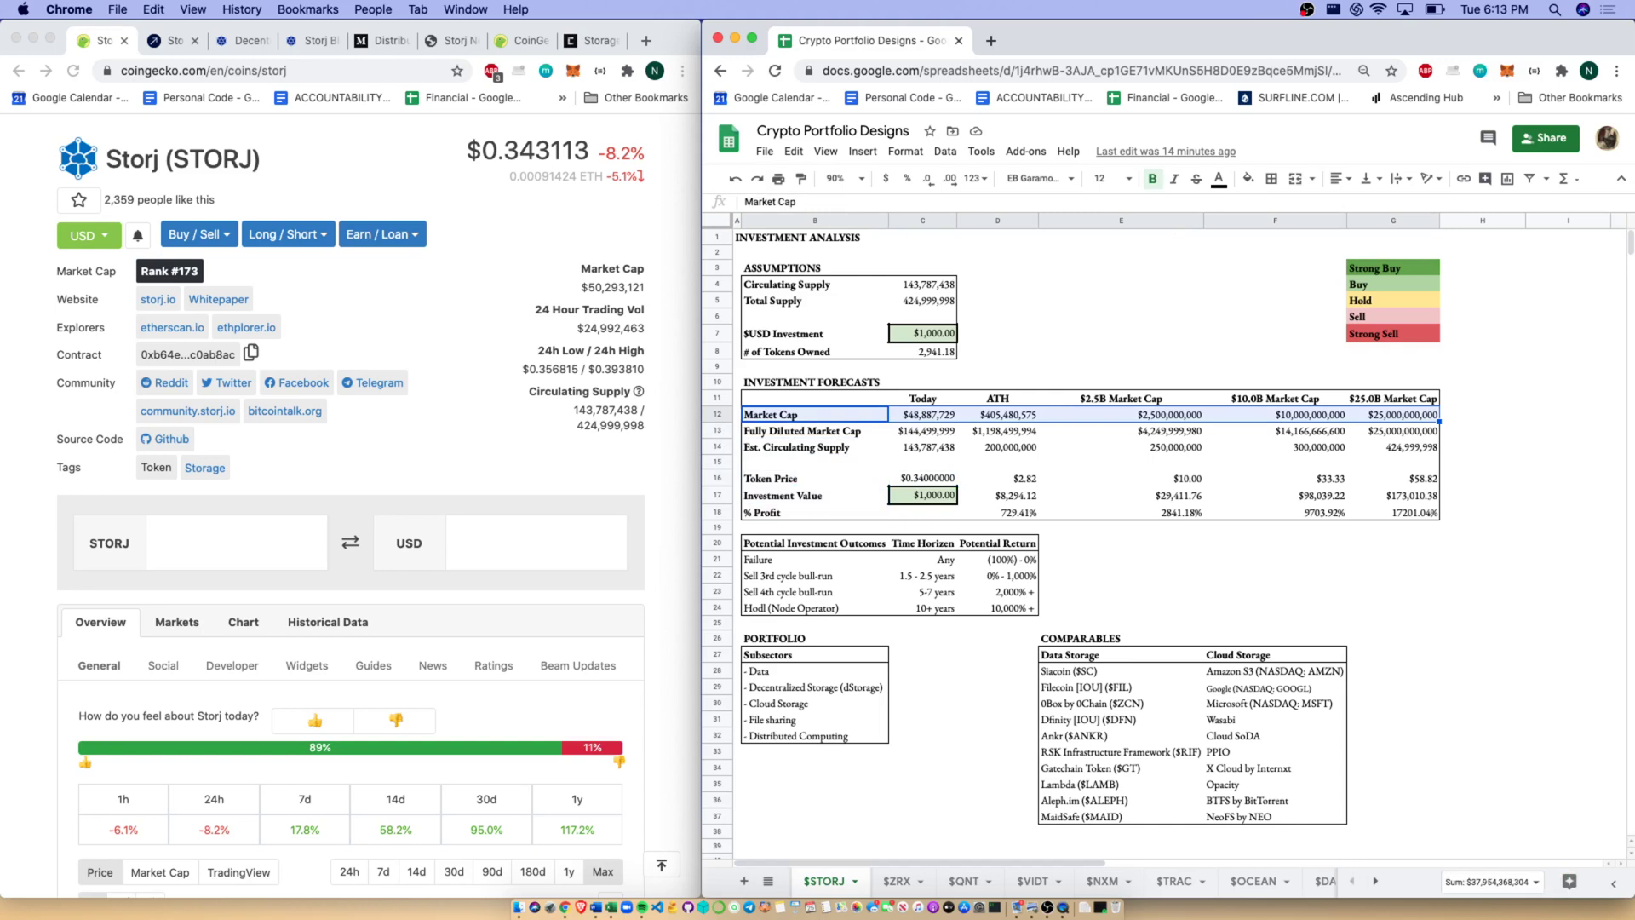
key("Right")
key("Right")
key("Right")
key("Right")
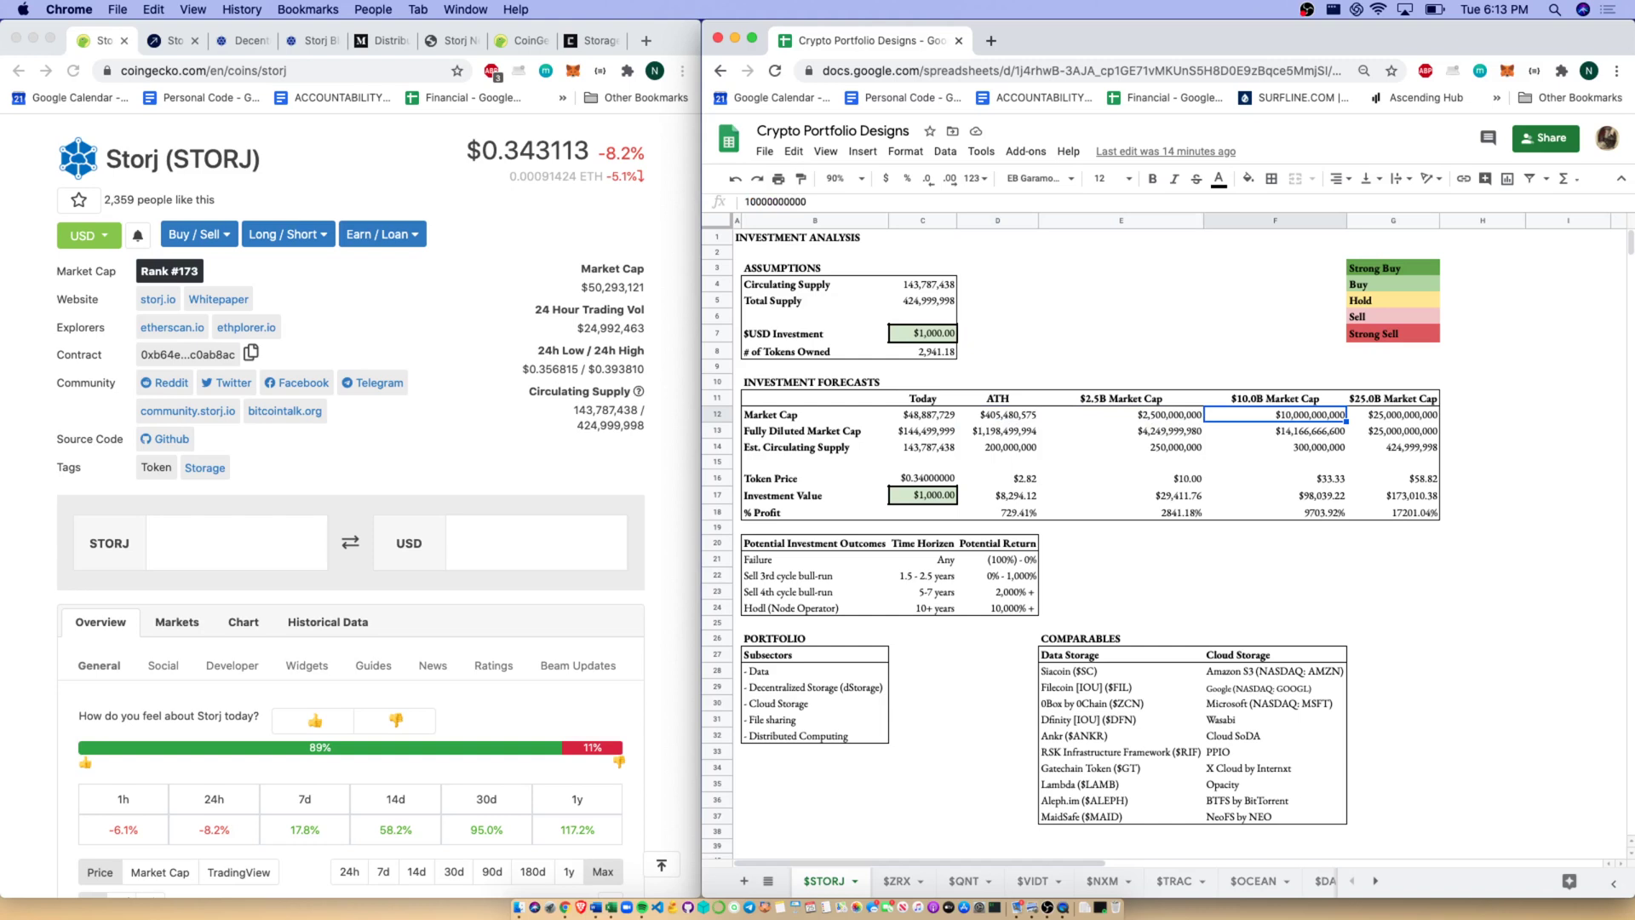
key("Right")
key("Left")
key("Left")
key("Left")
key("Down")
key("Down")
key("Down")
key("Down")
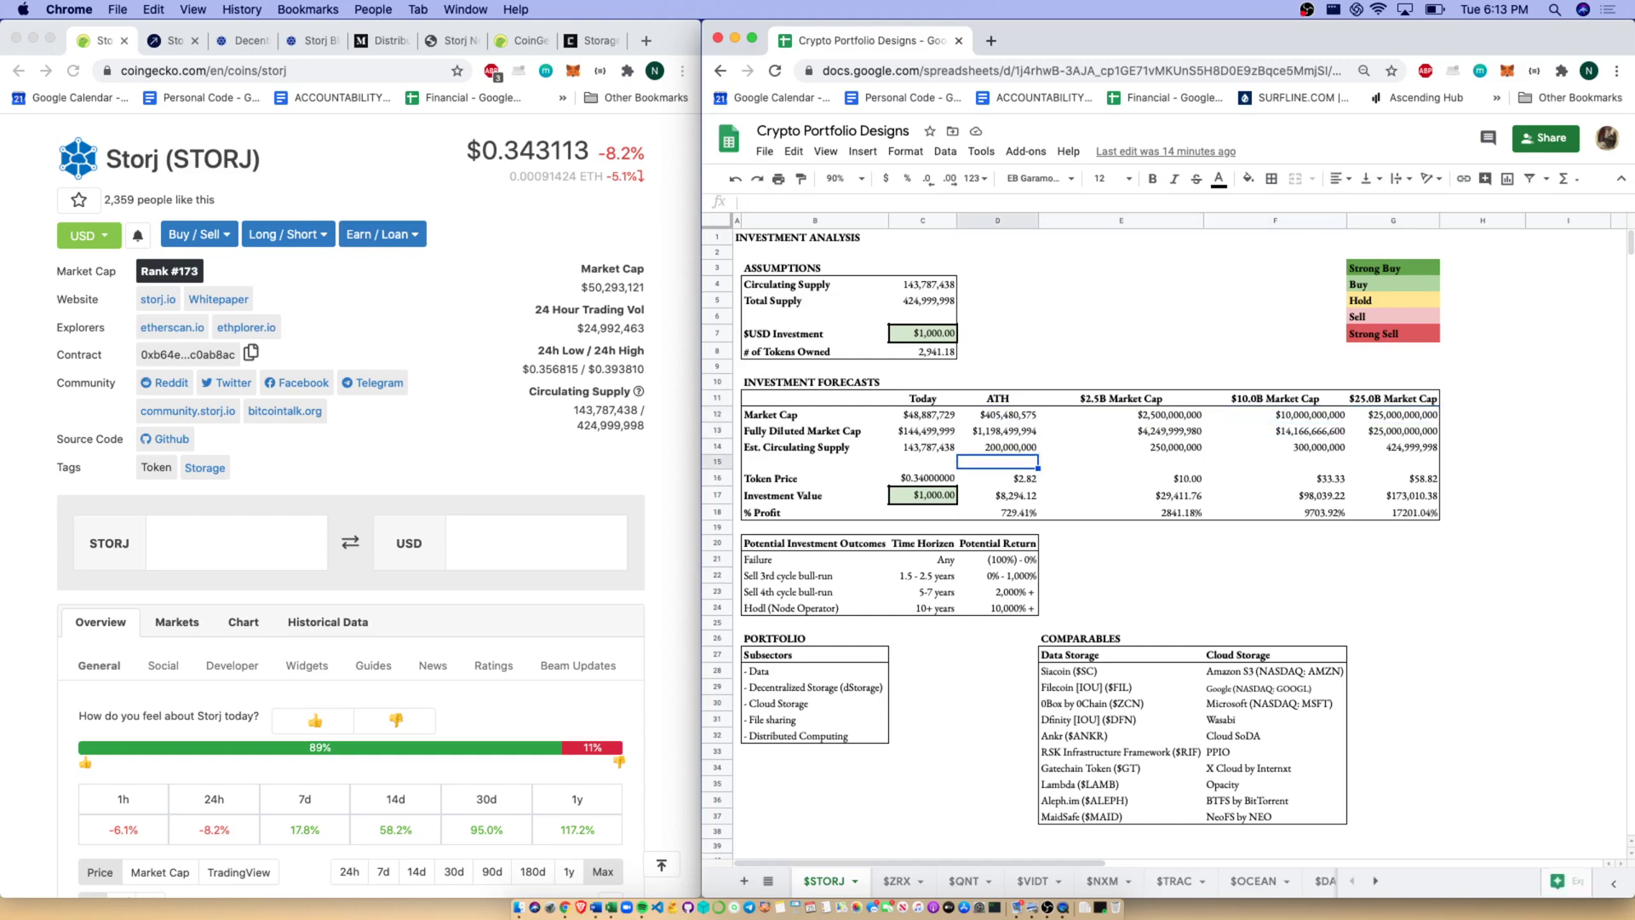
key("ctrl+shift+Right")
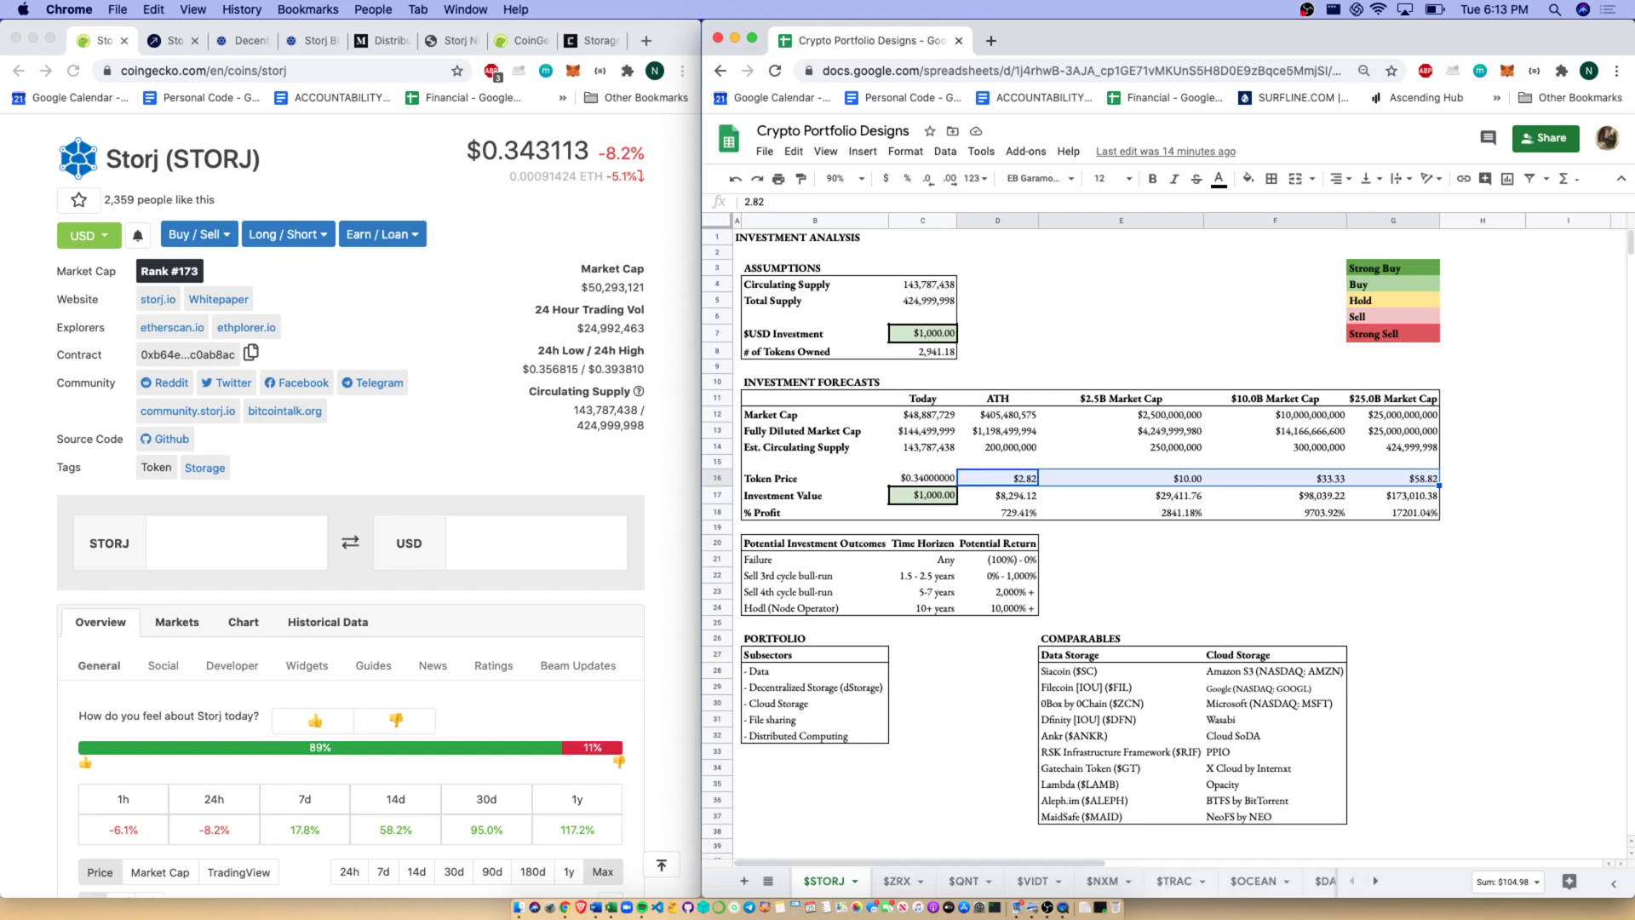
left_click_drag(815, 542, 997, 559)
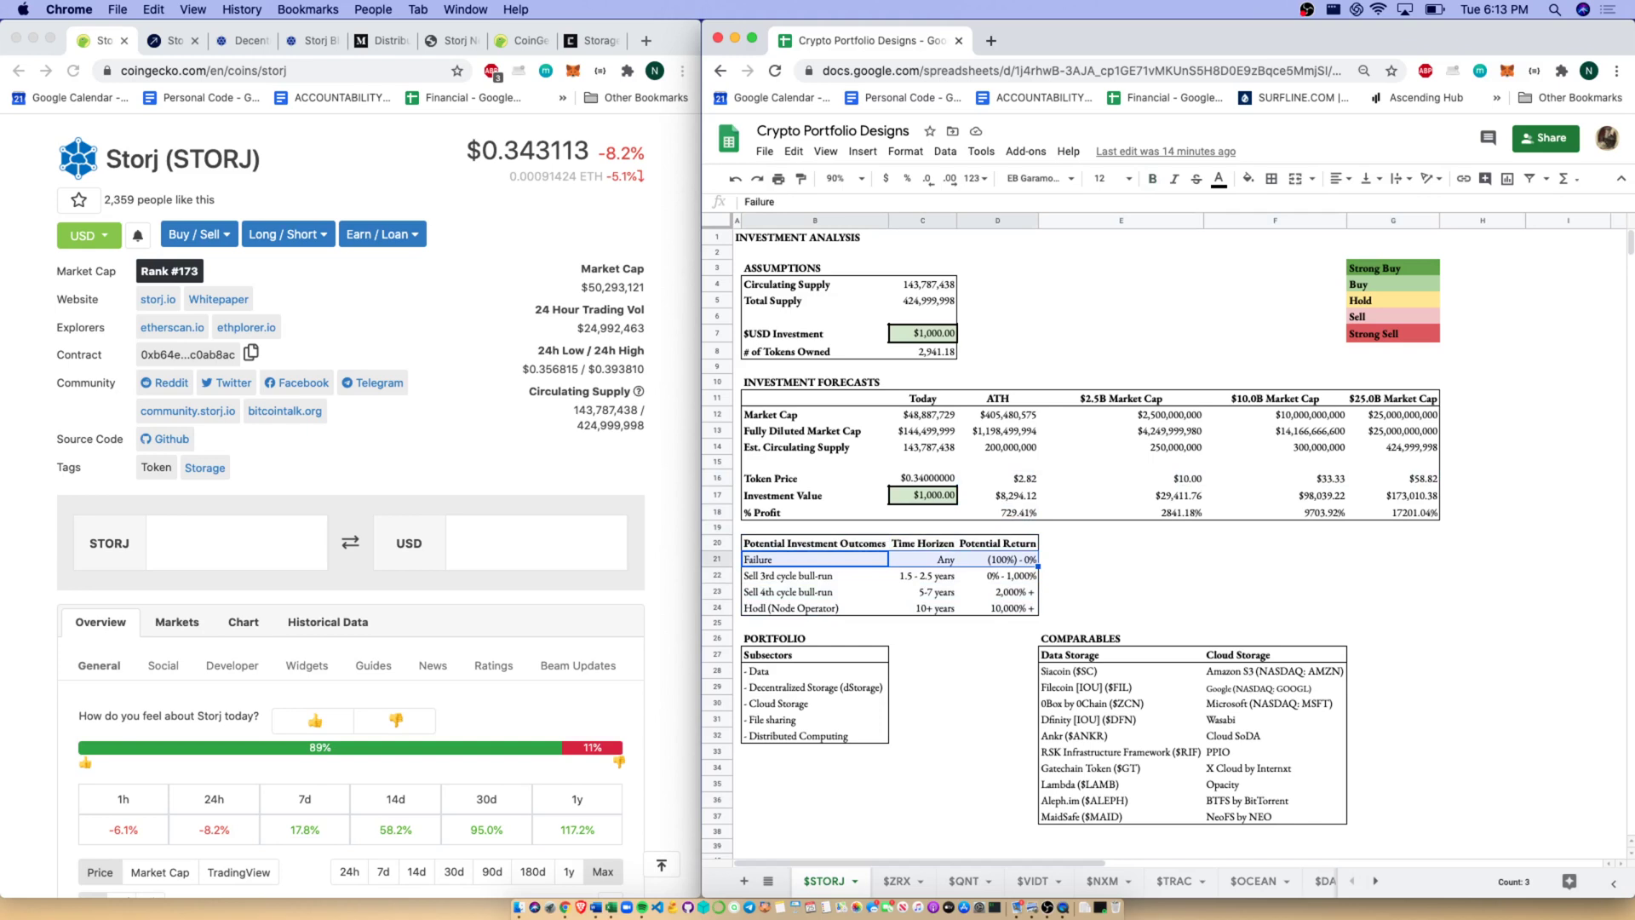
left_click_drag(816, 576, 997, 576)
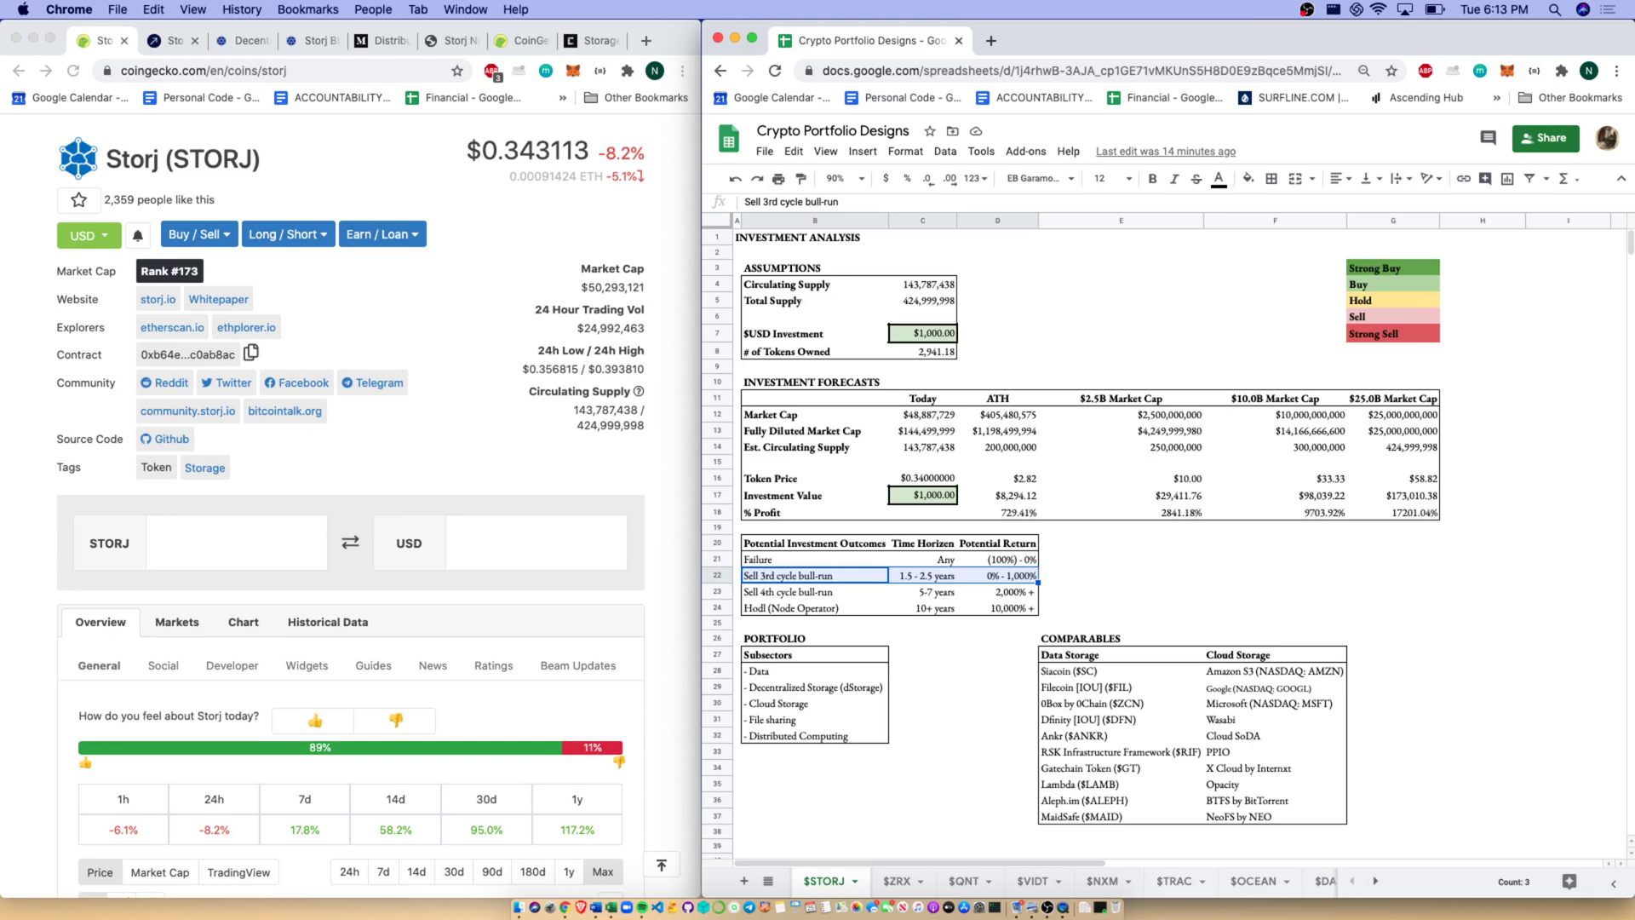
left_click_drag(816, 592, 997, 592)
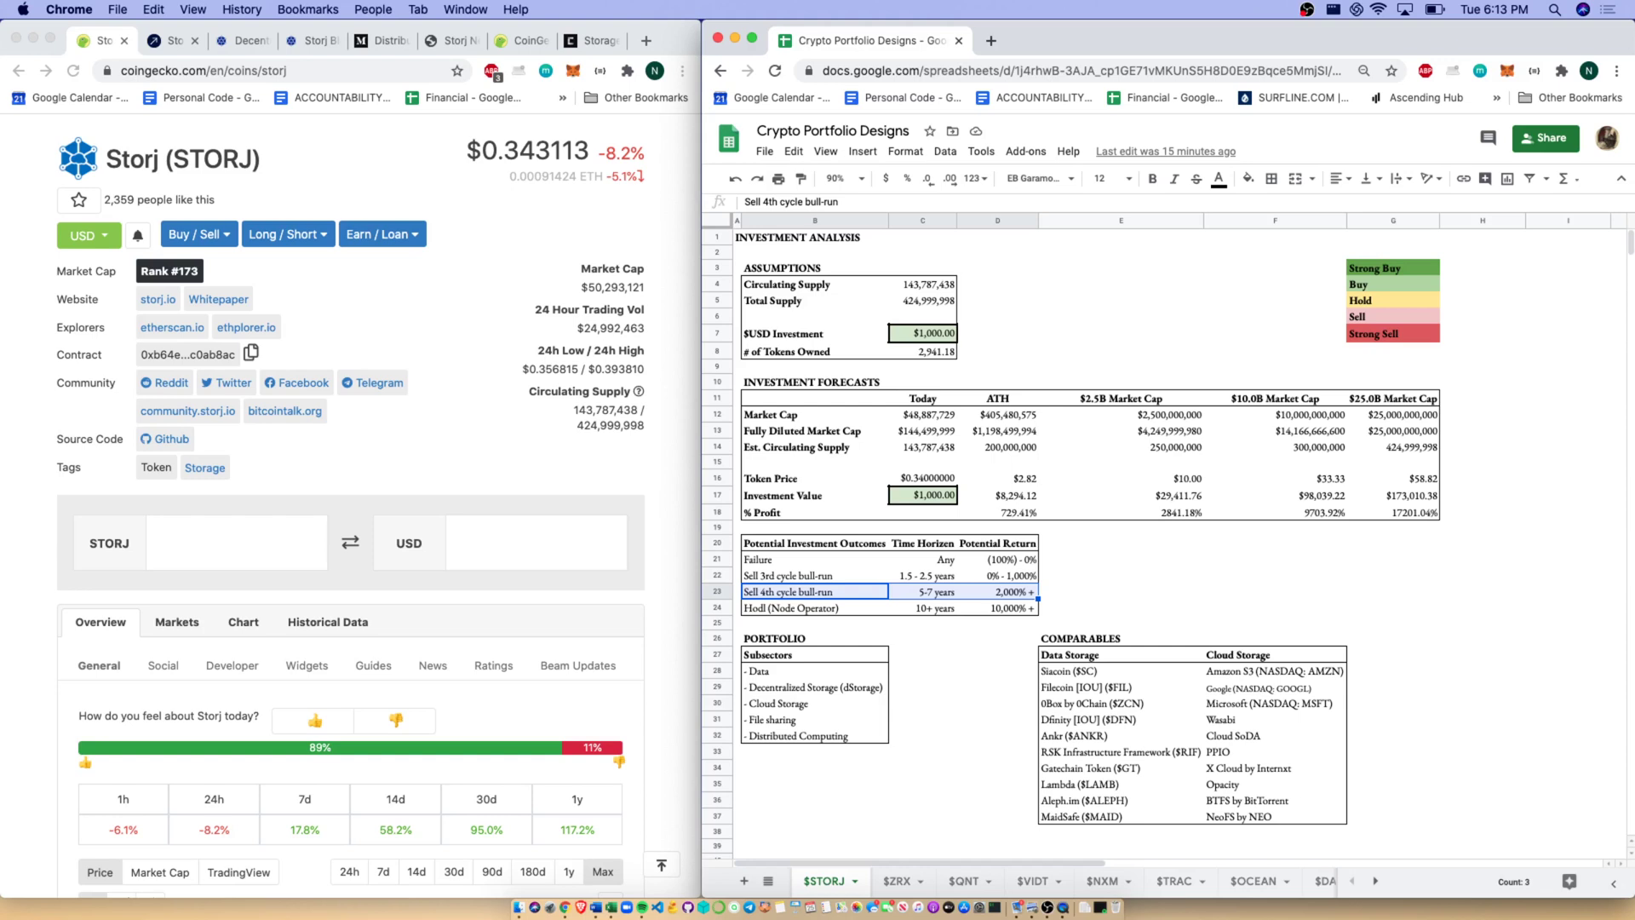
left_click_drag(815, 607, 997, 607)
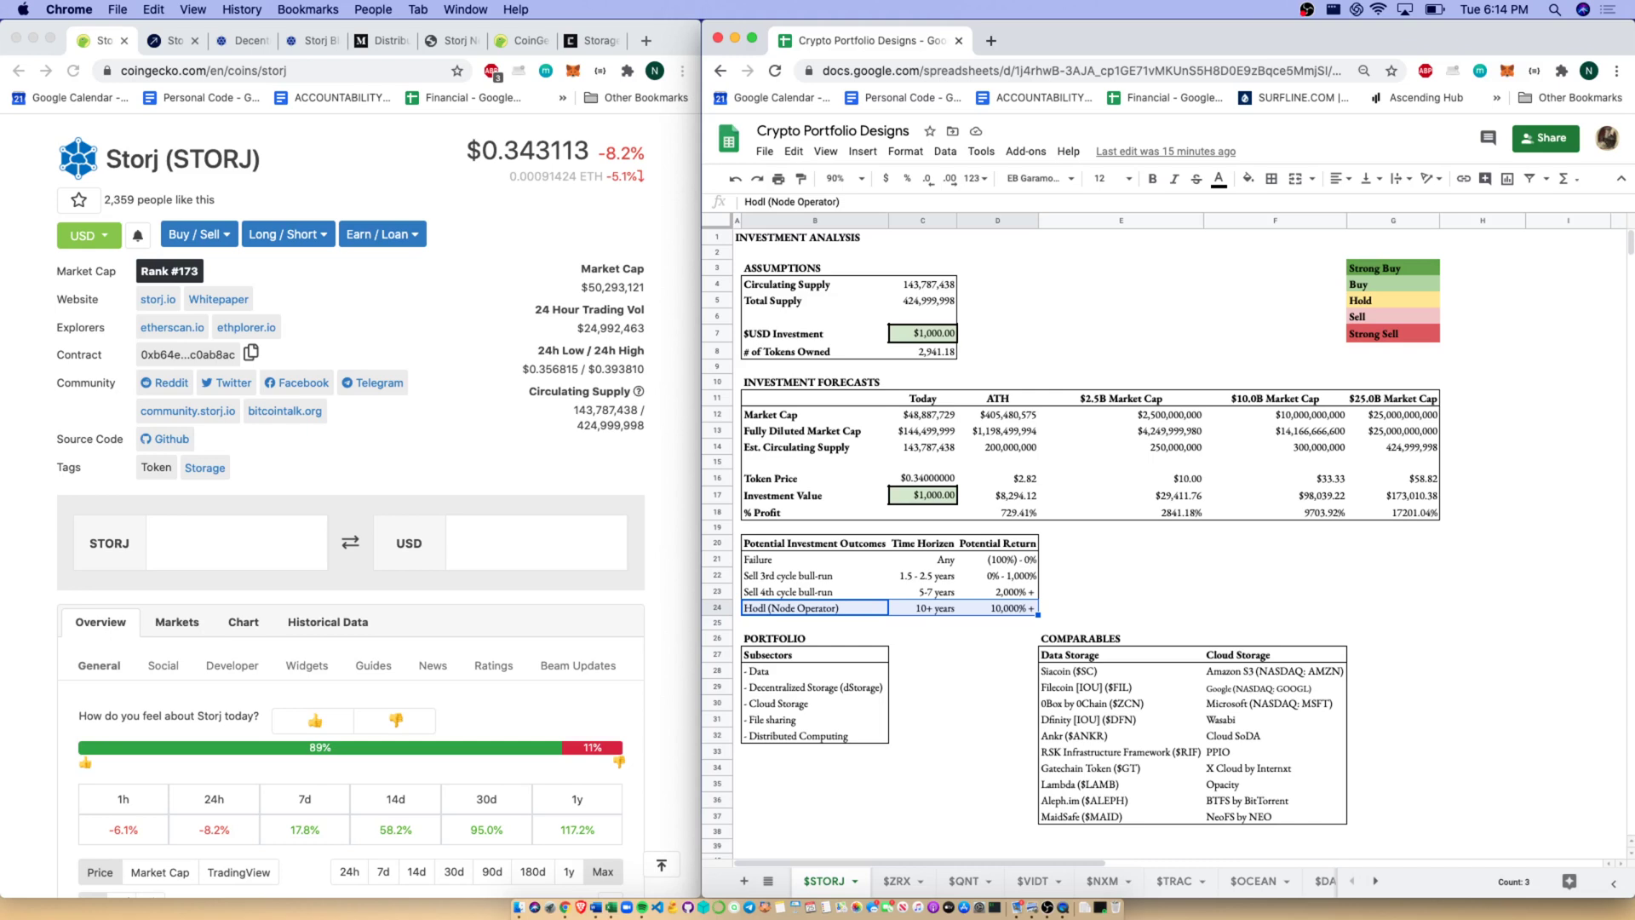
left_click(814, 654)
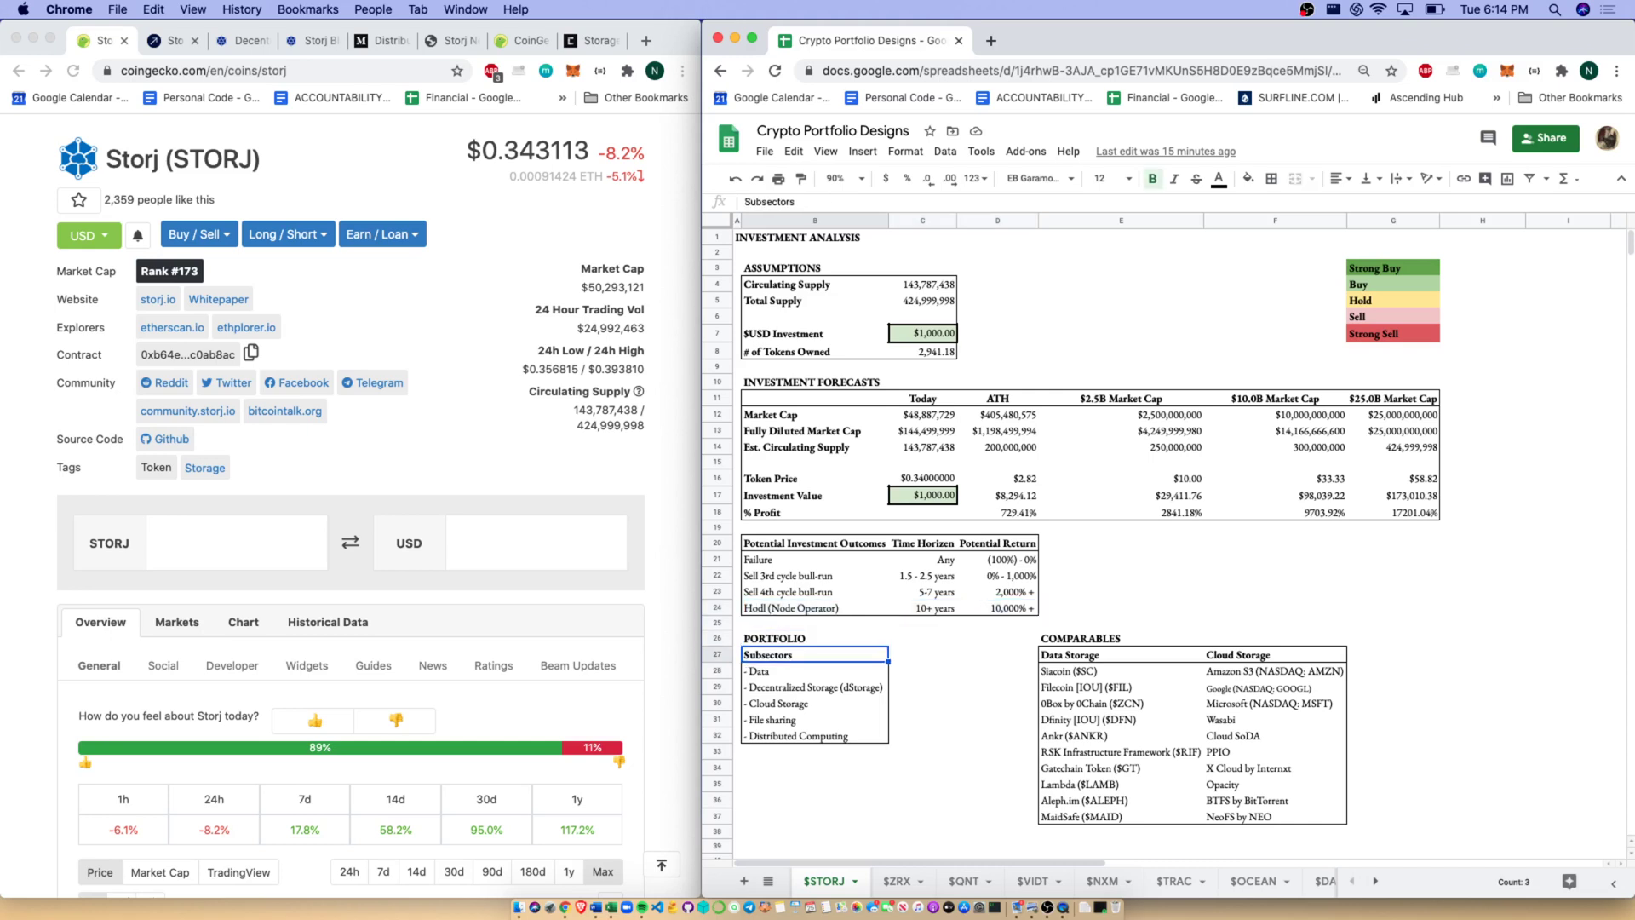
key("super+shift+Down")
key("Up")
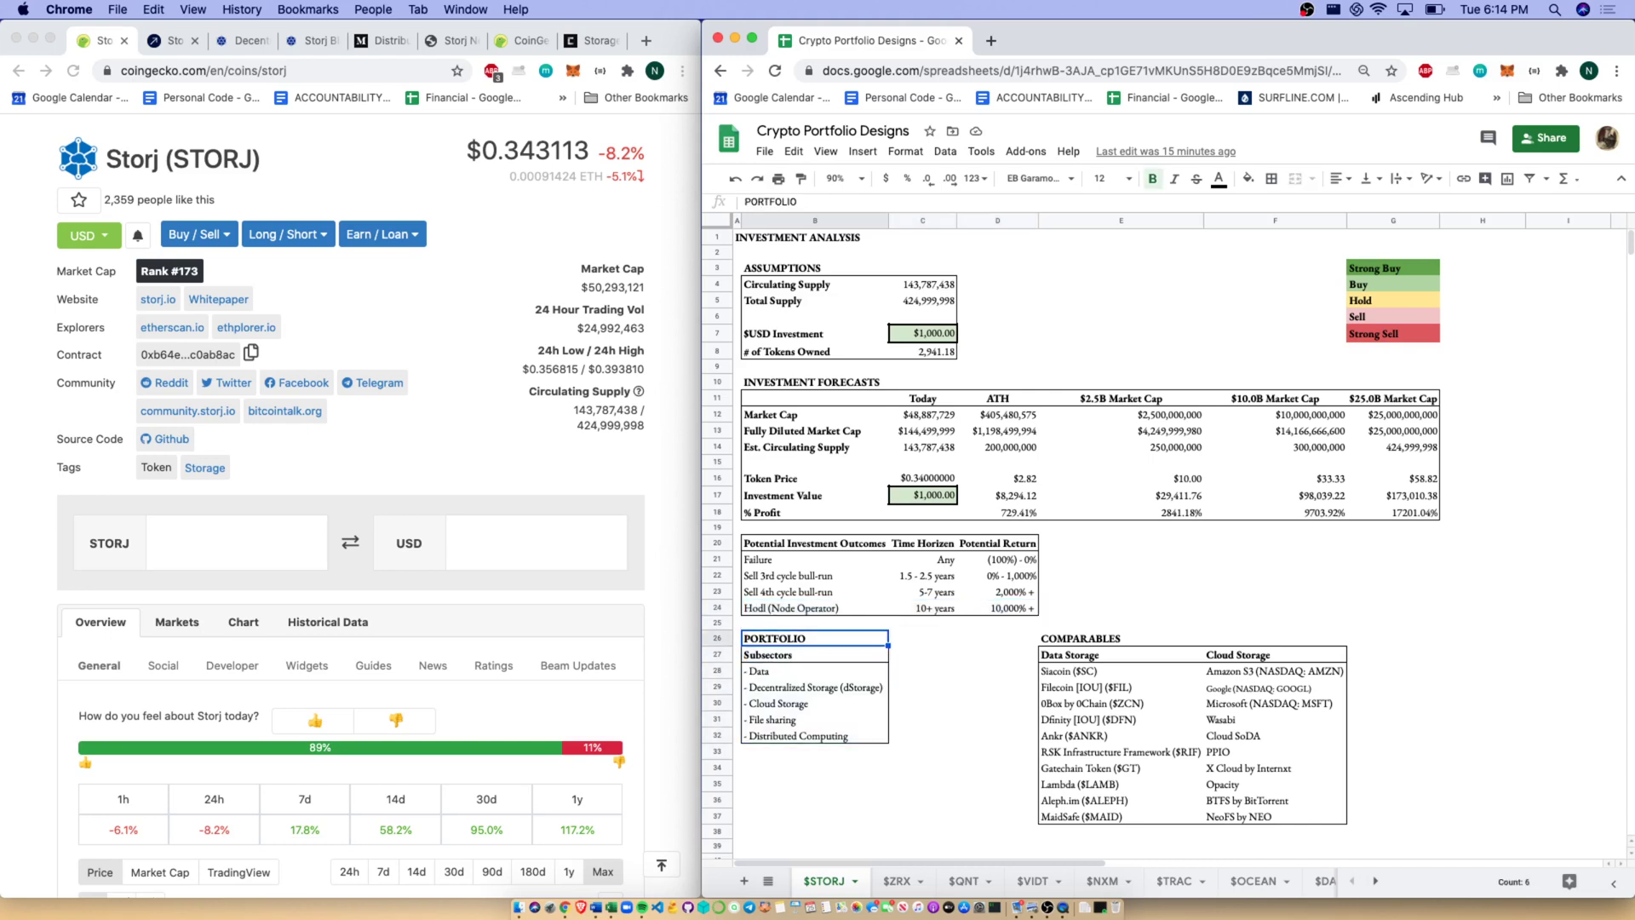
key("super+shift+Down")
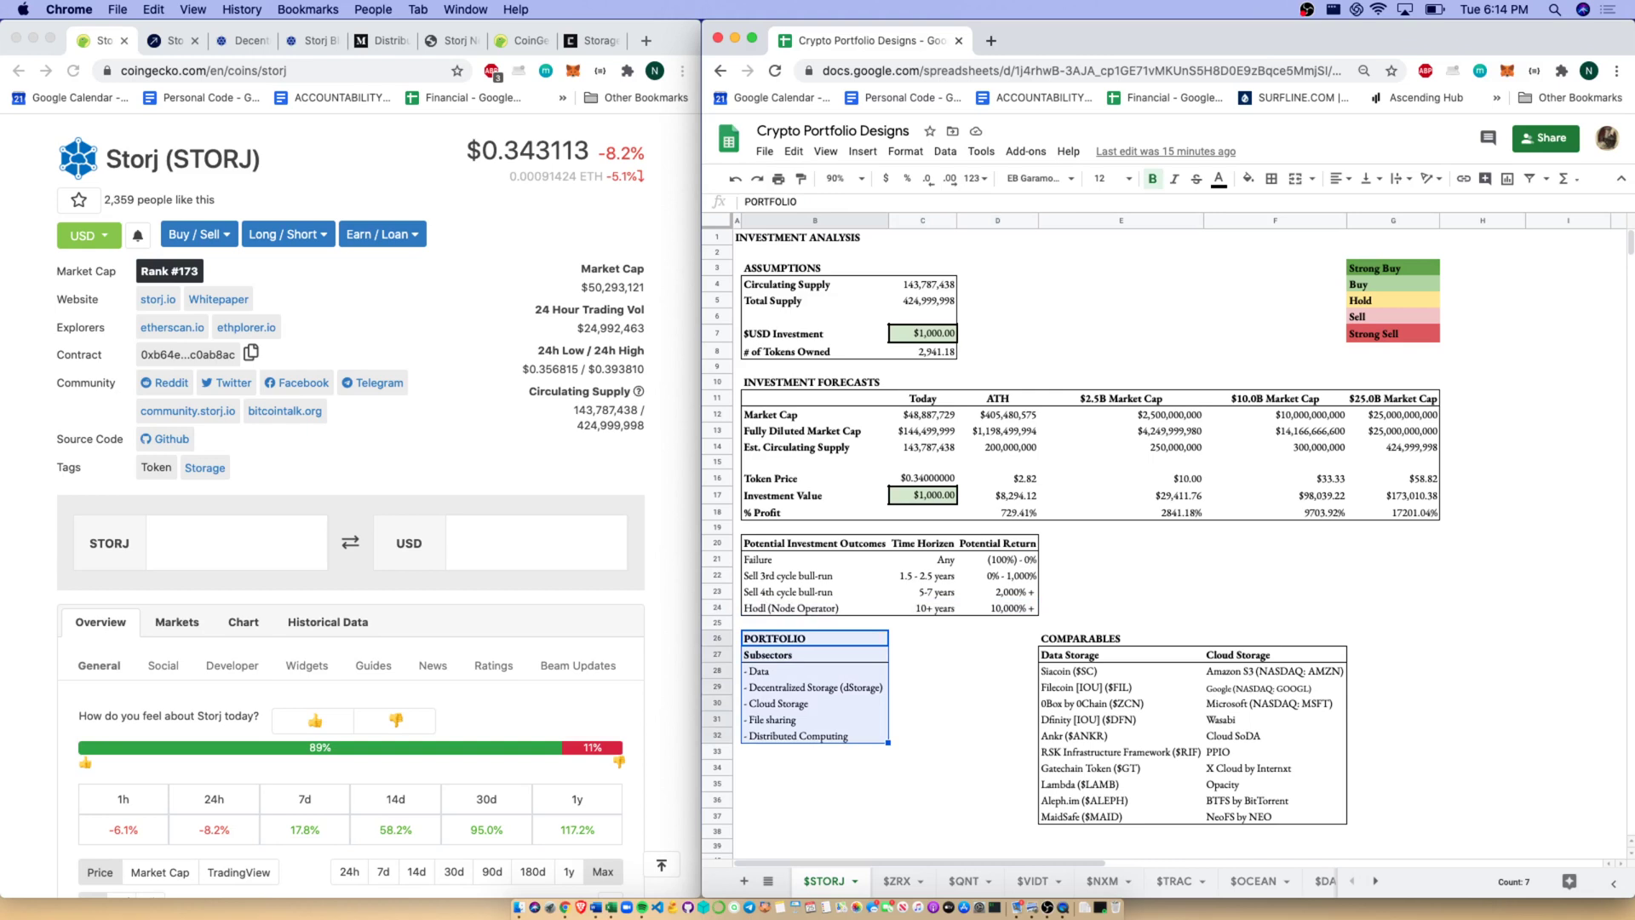
key("Down")
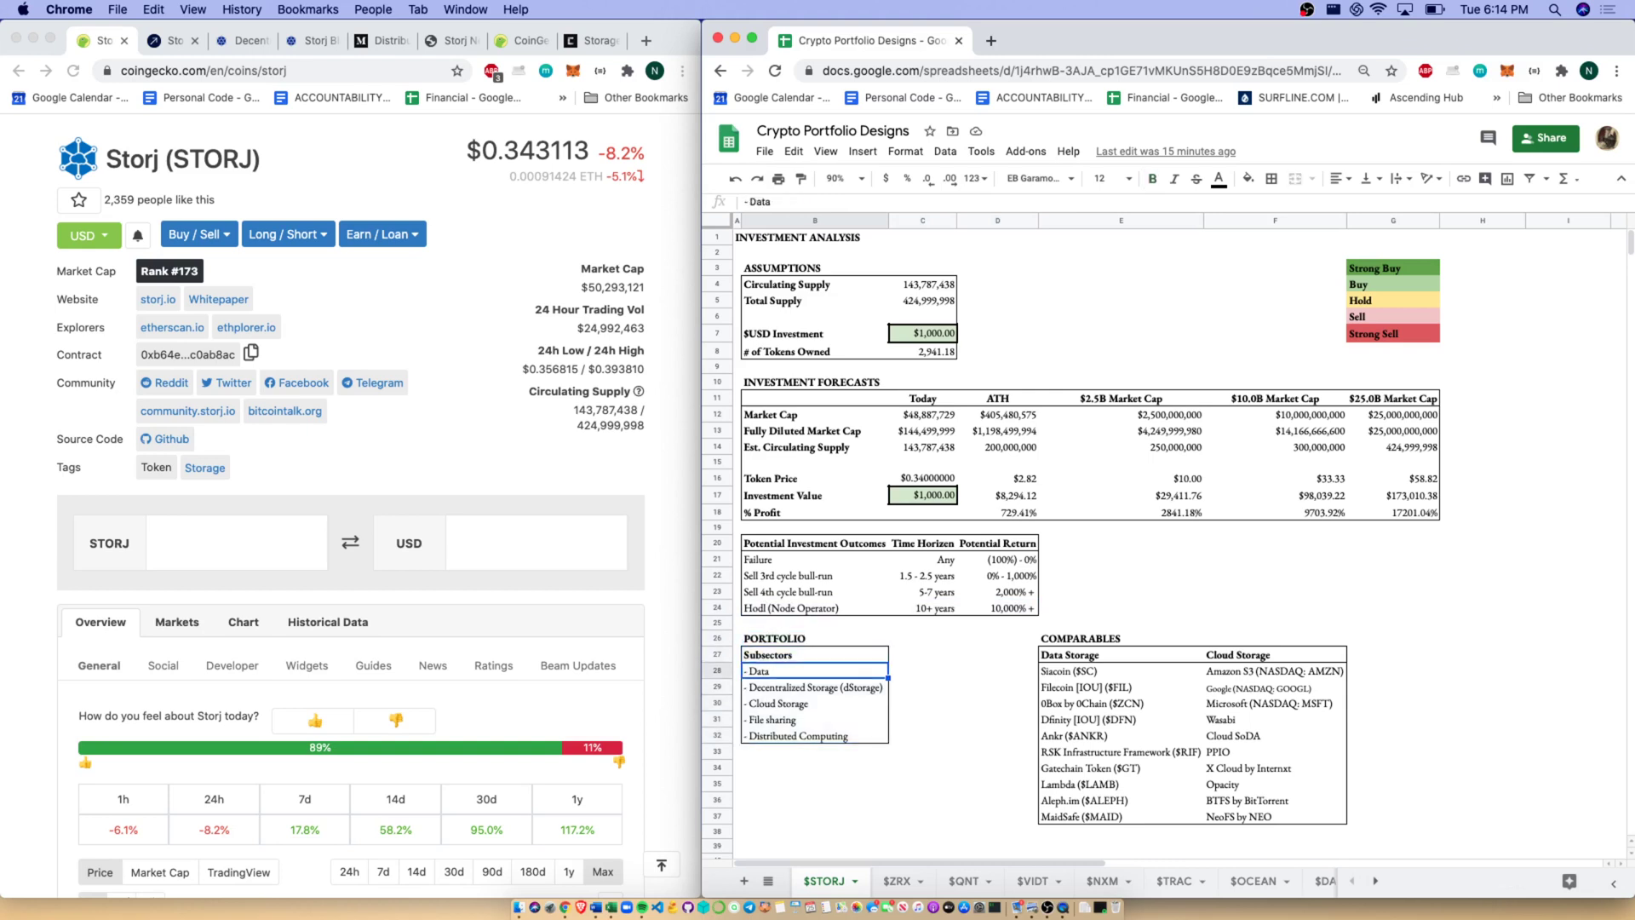
key("Down")
key("Down")
key("shift+Down")
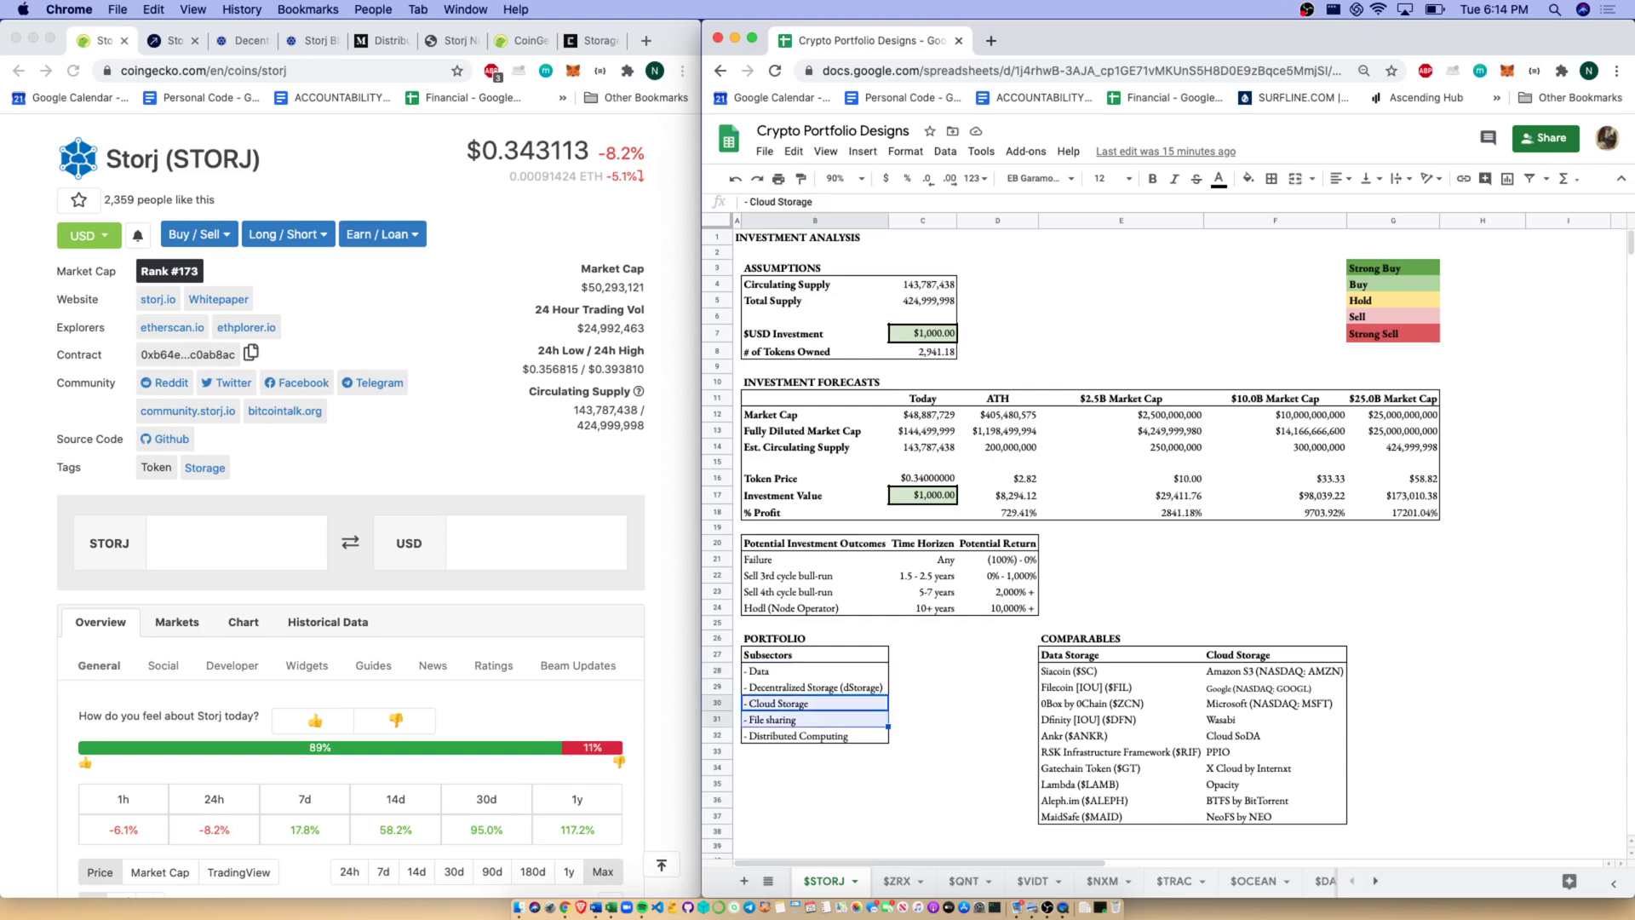
key("shift+Down")
key("Up")
key("Up")
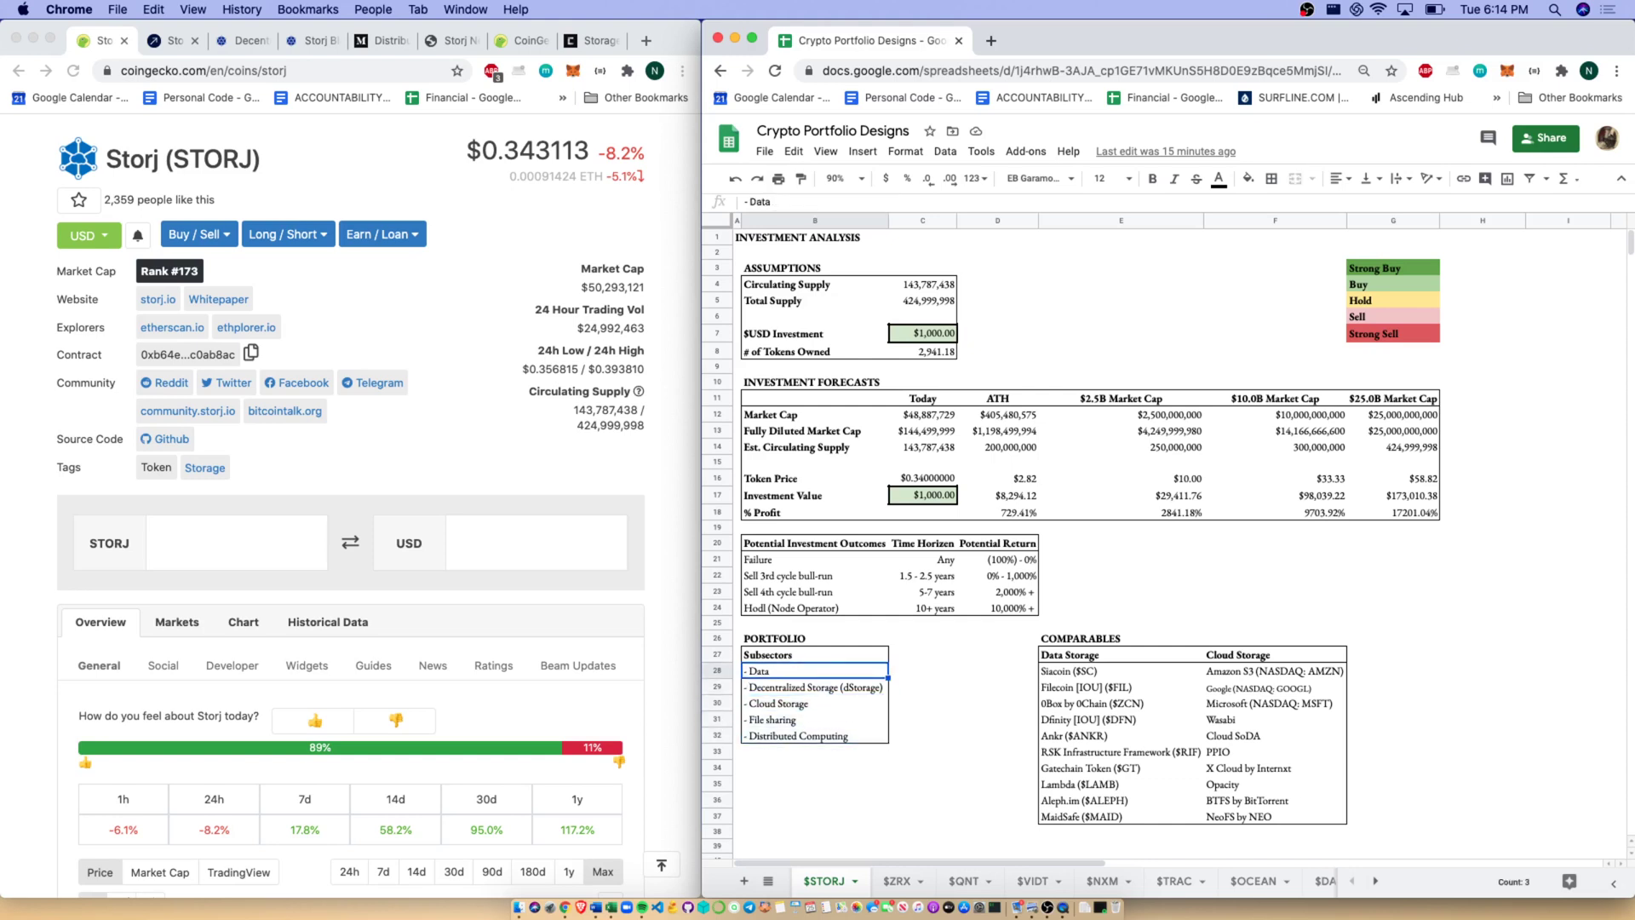
key("shift+Down")
key("shift+Down")
key("shift+Down")
key("shift+Down")
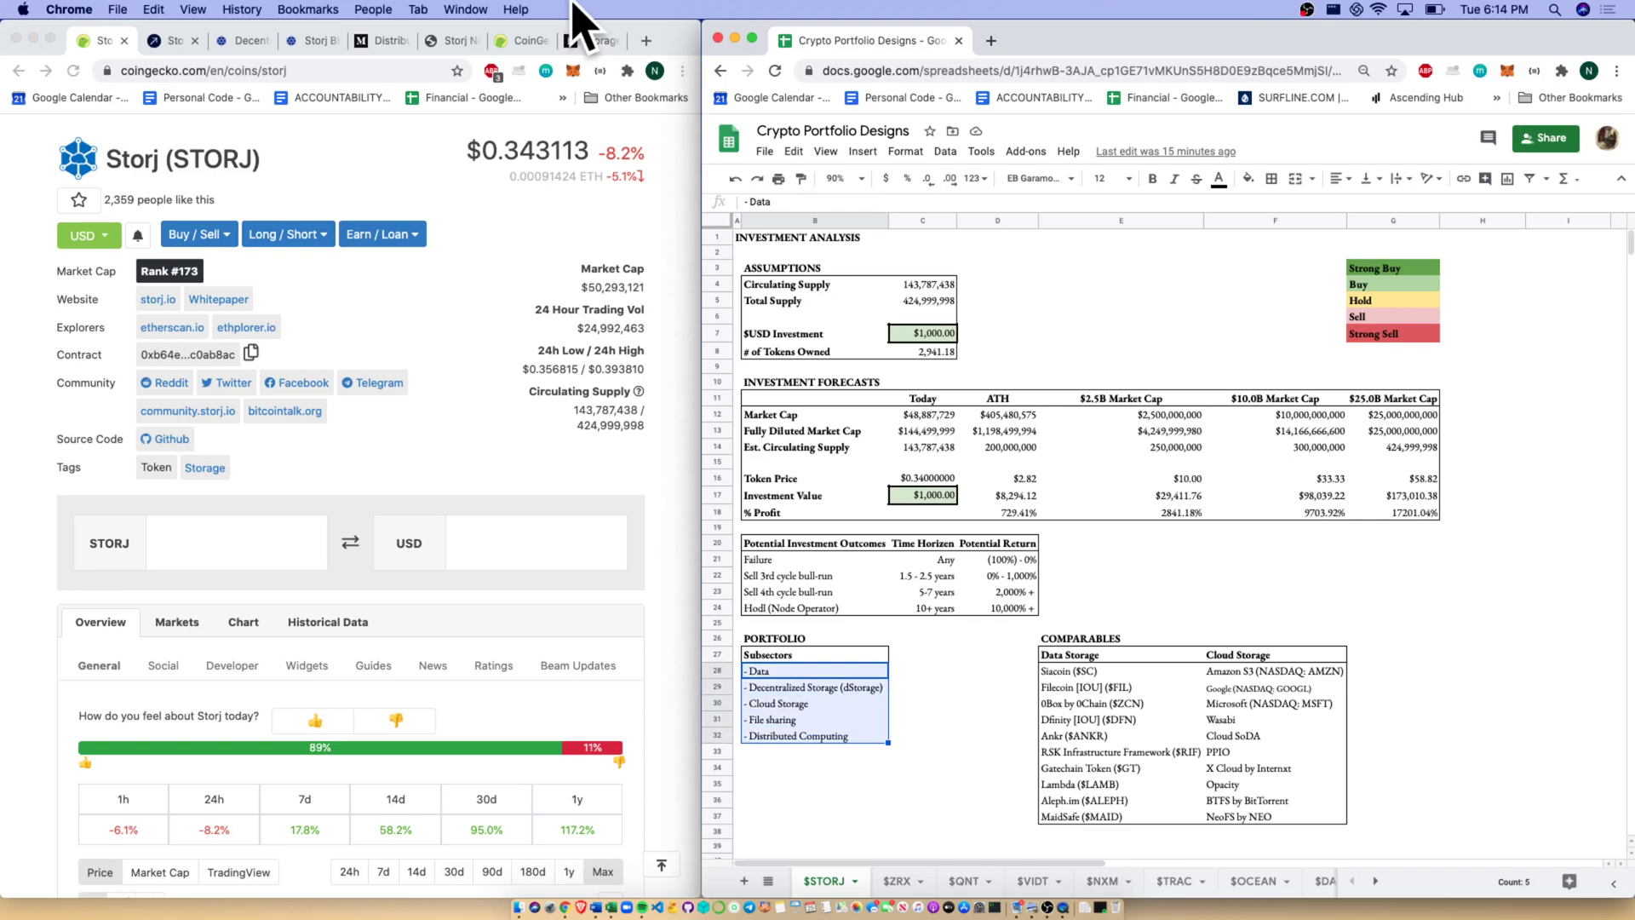
left_click(522, 41)
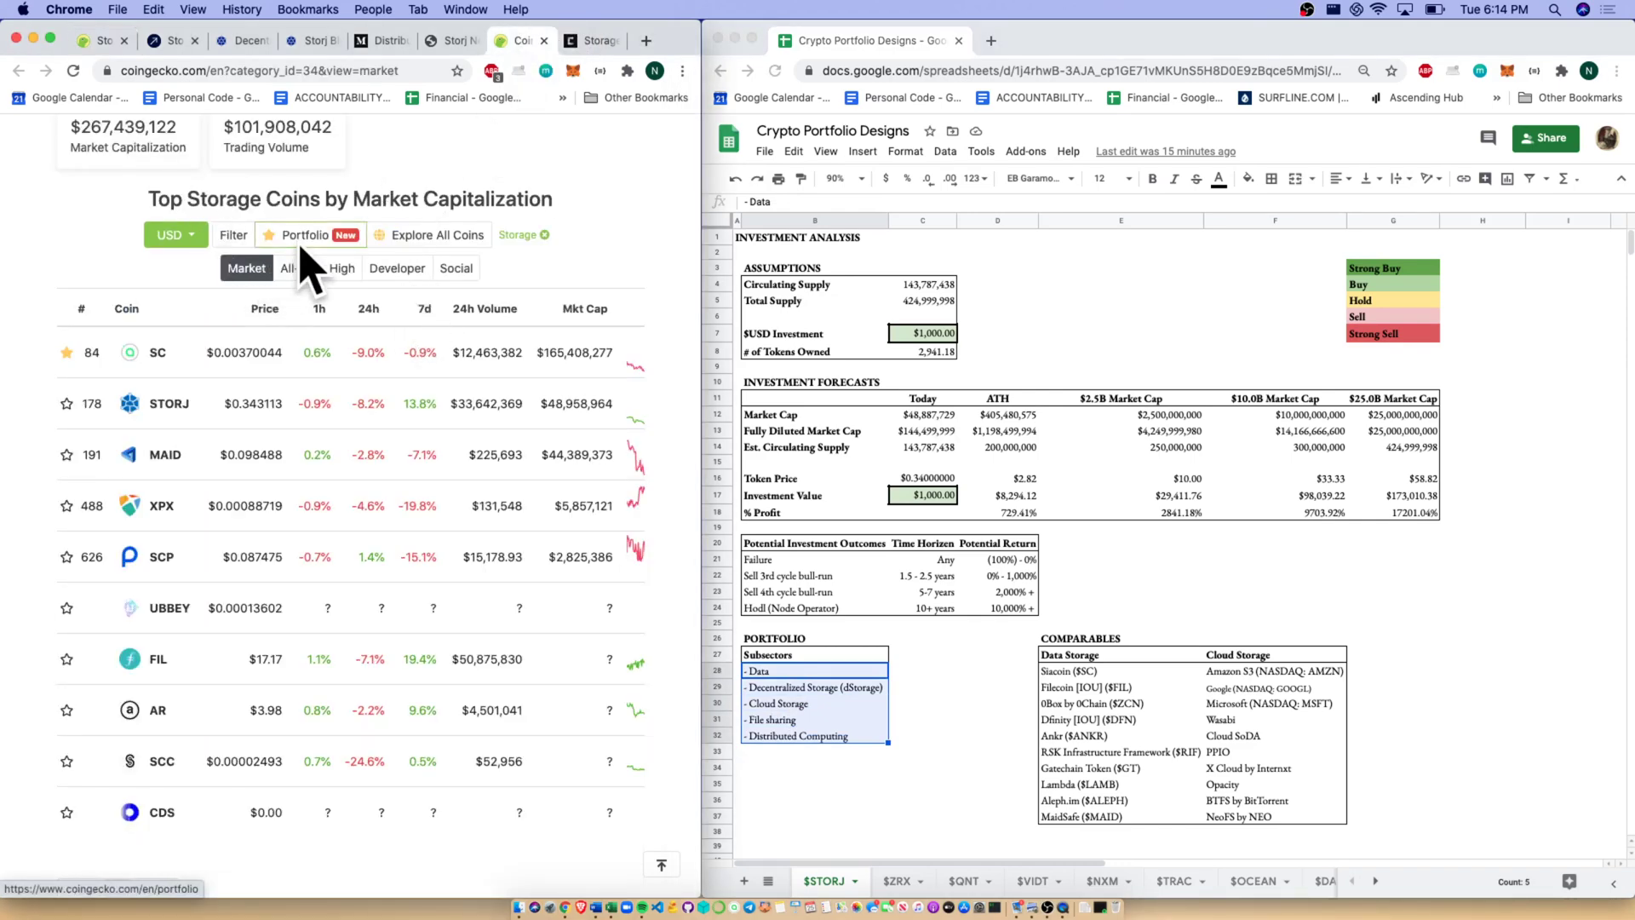
left_click(595, 43)
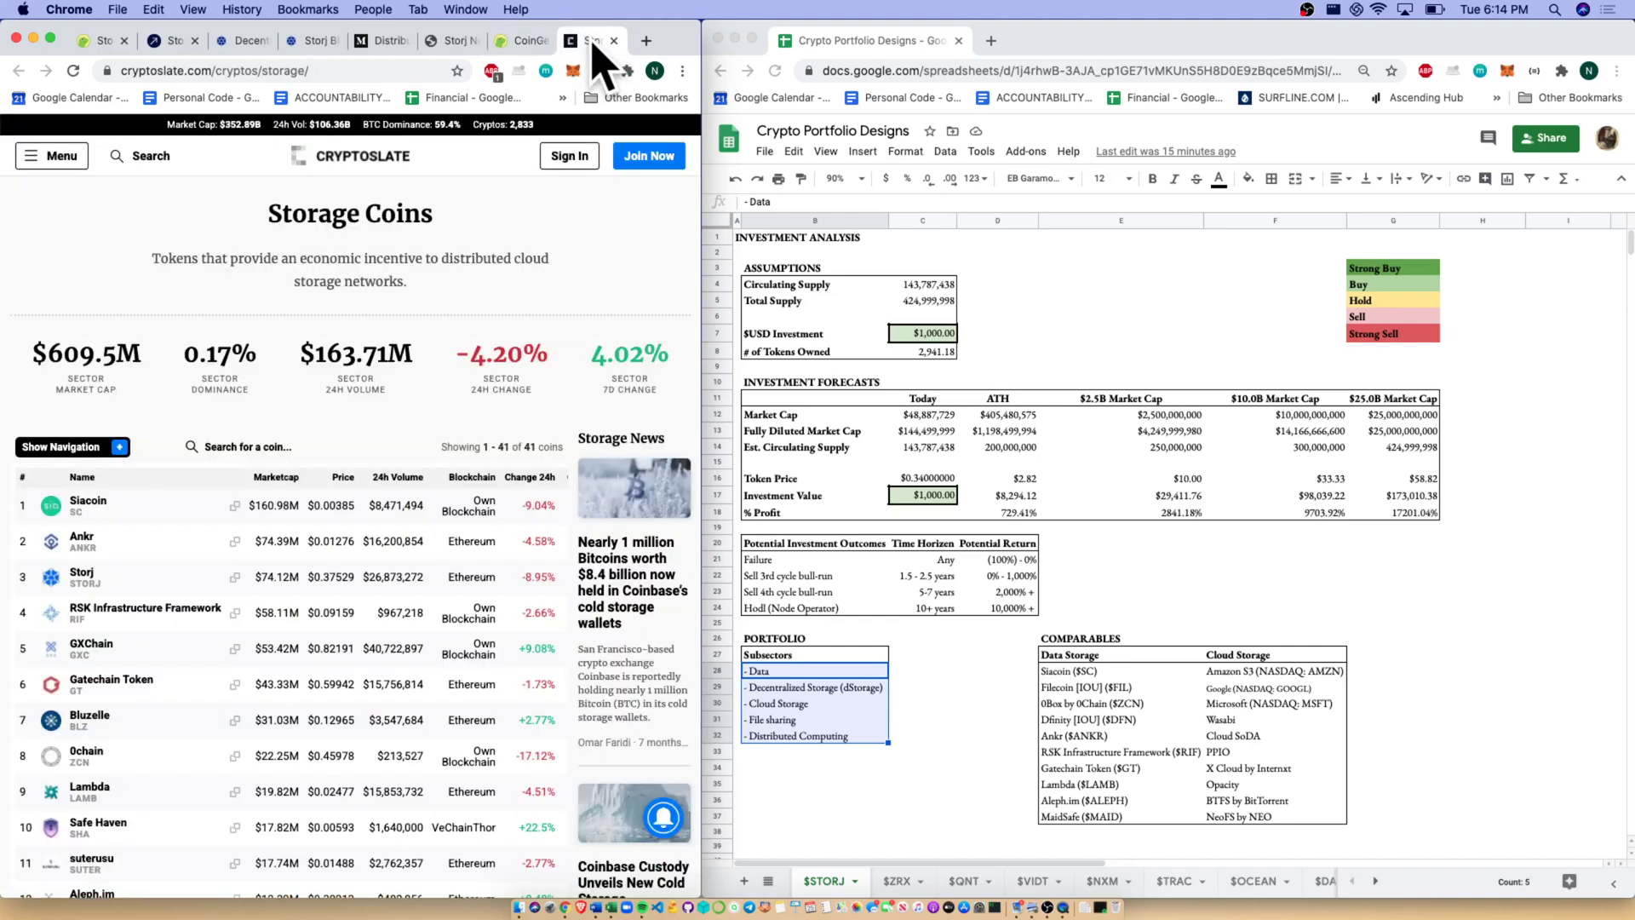
left_click(96, 49)
left_click(1098, 646)
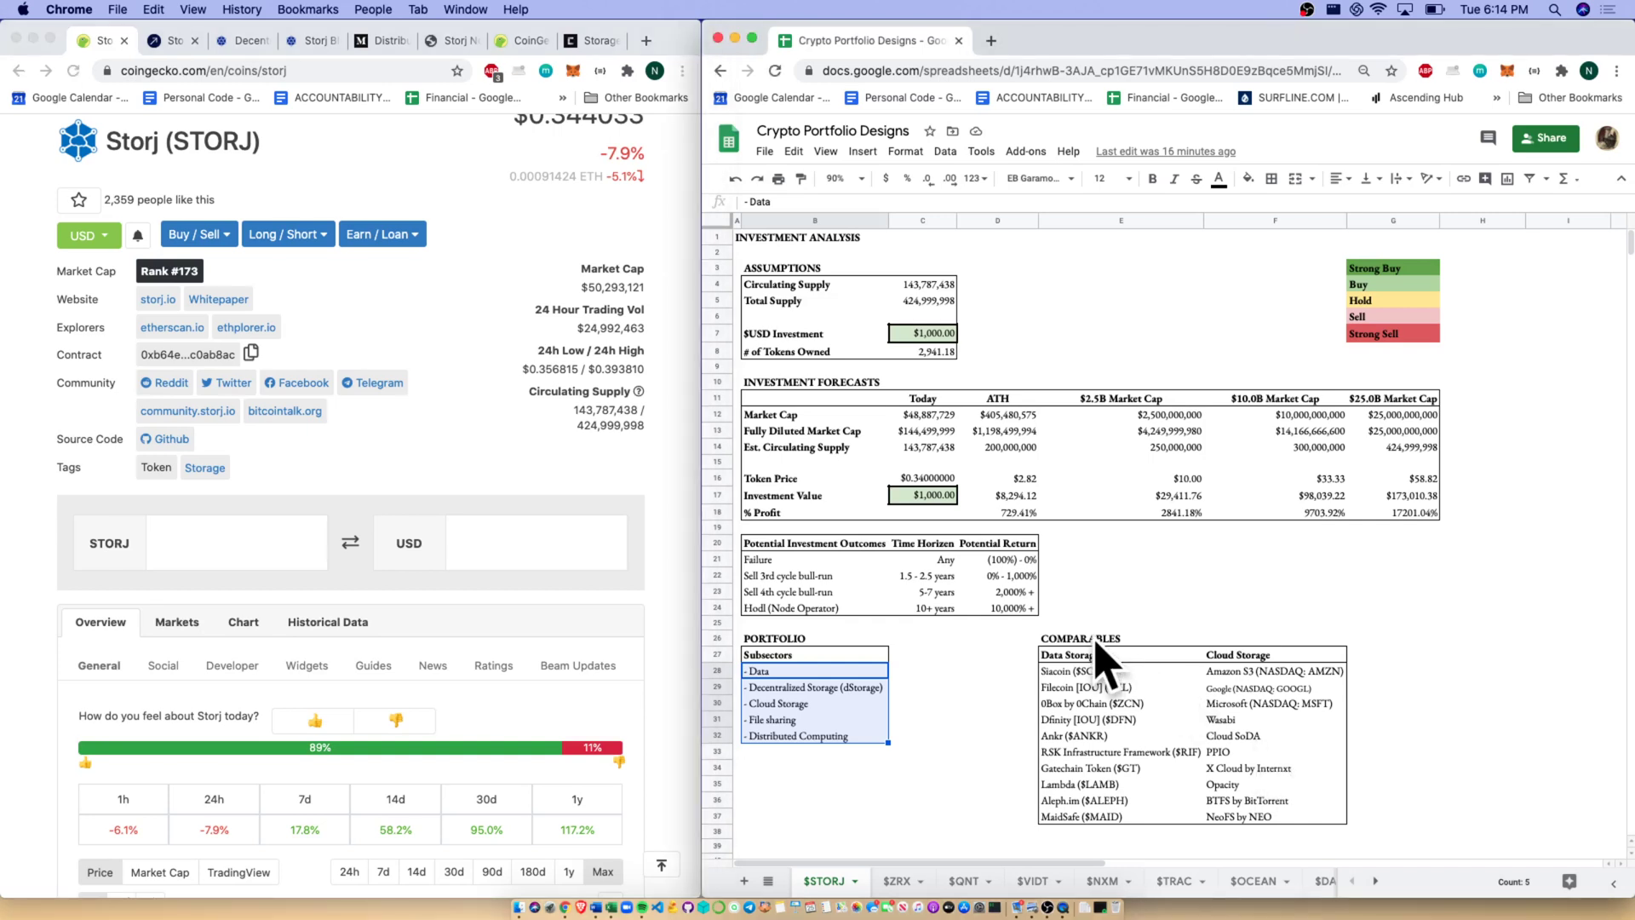
left_click_drag(1098, 654, 1261, 654)
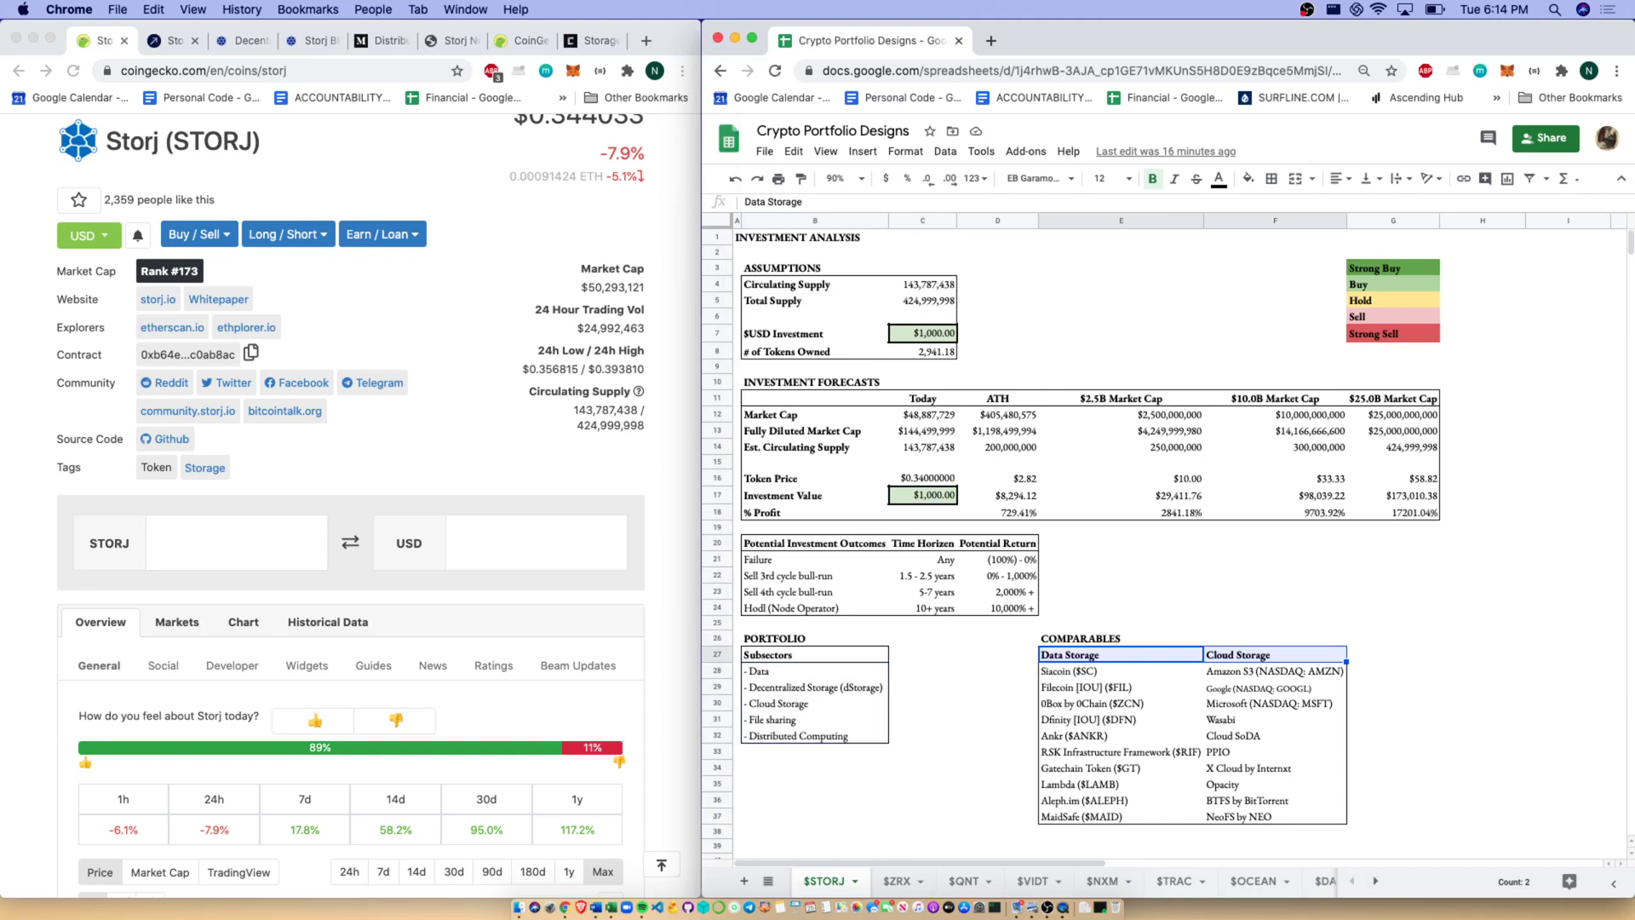
key("shift+Left")
key("super+shift+Down")
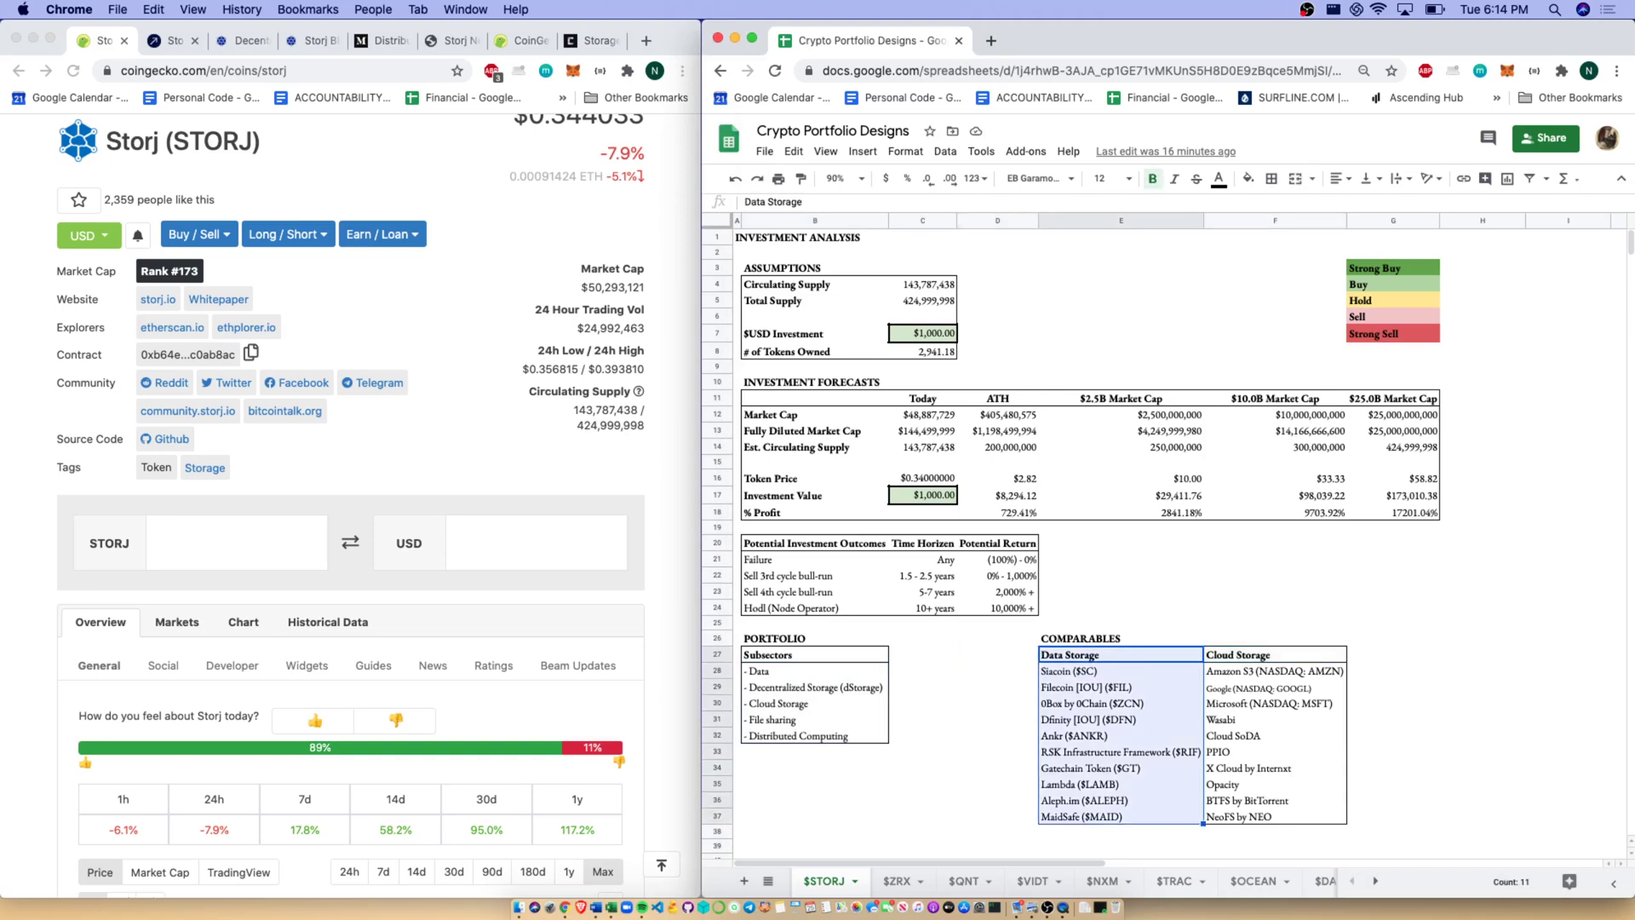
key("Right")
key("super+shift+Down")
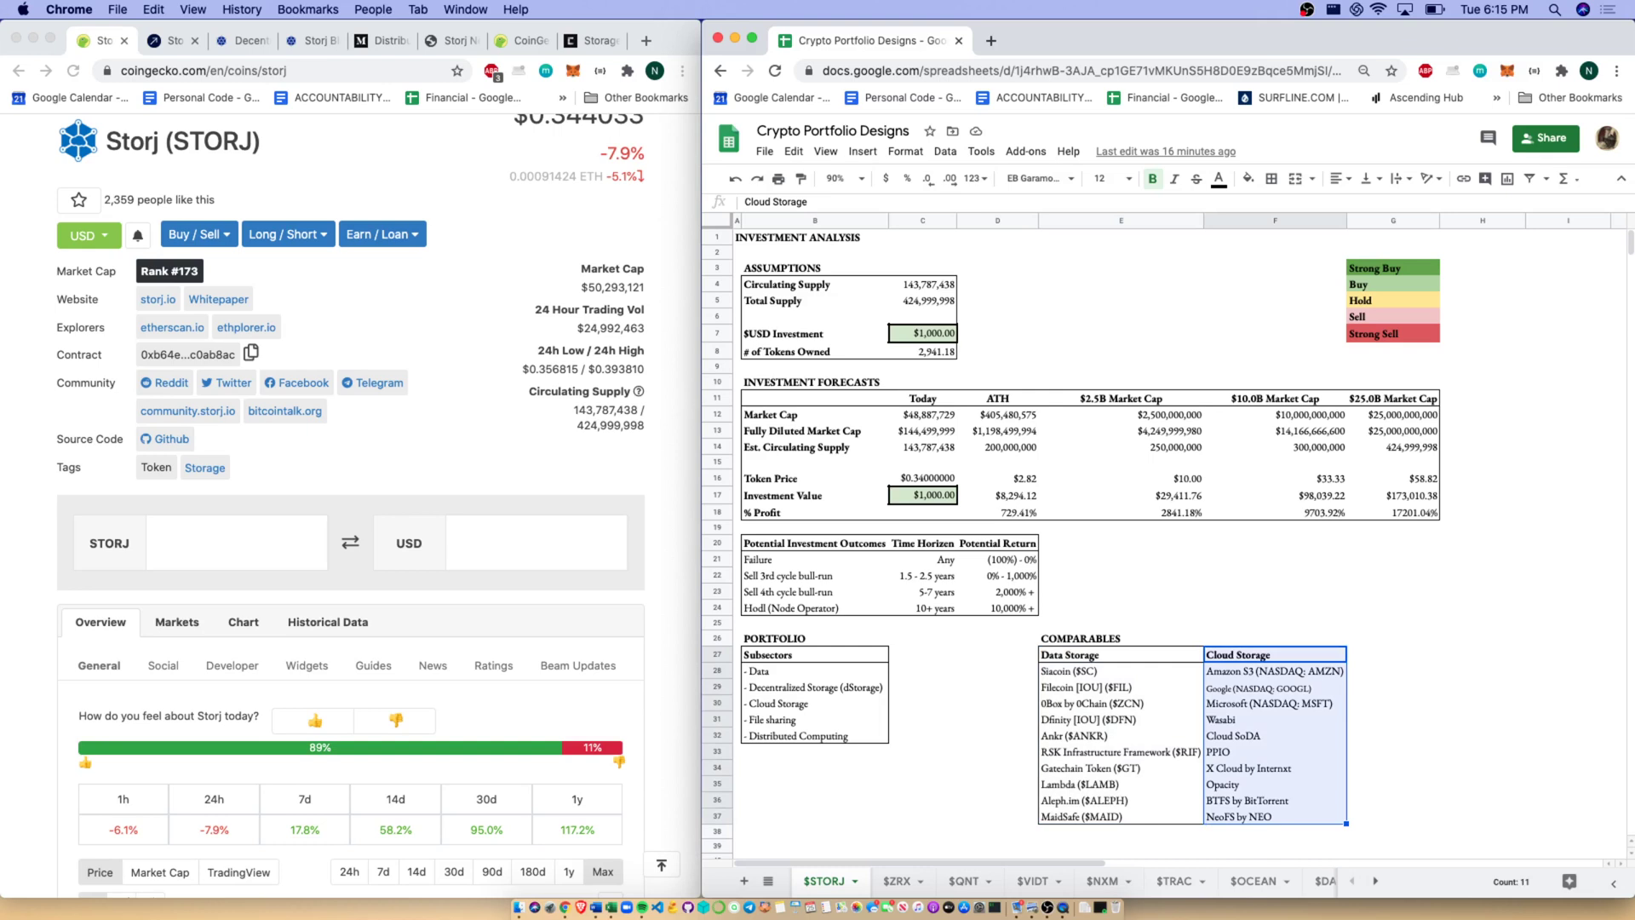
key("Left")
key("Down")
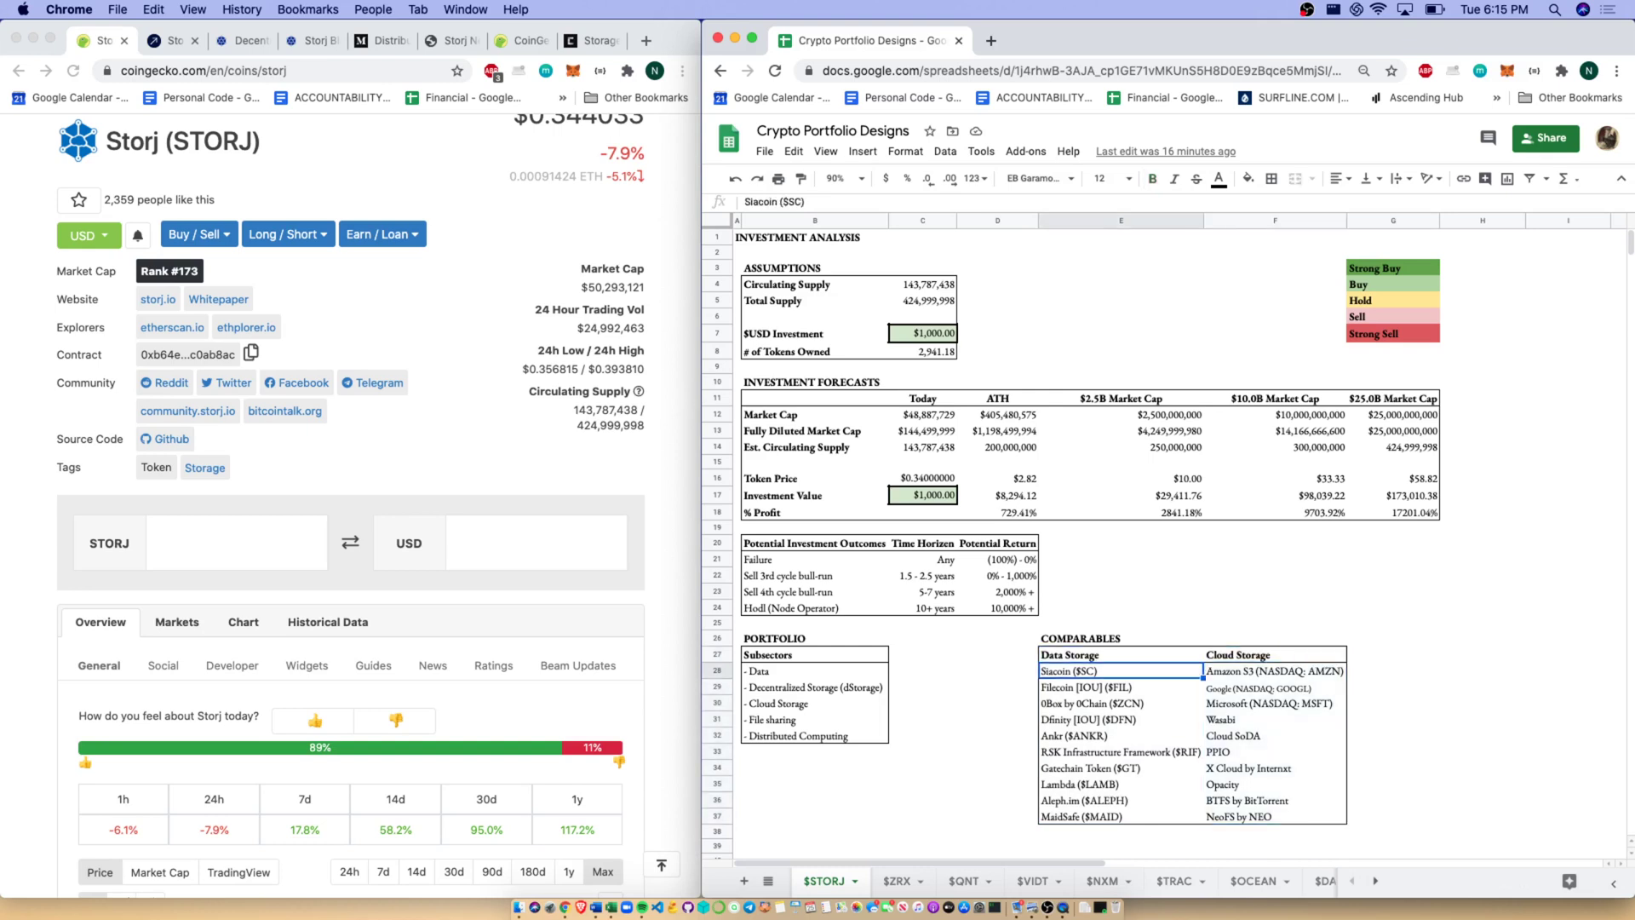
key("shift+Down")
key("shift+Down")
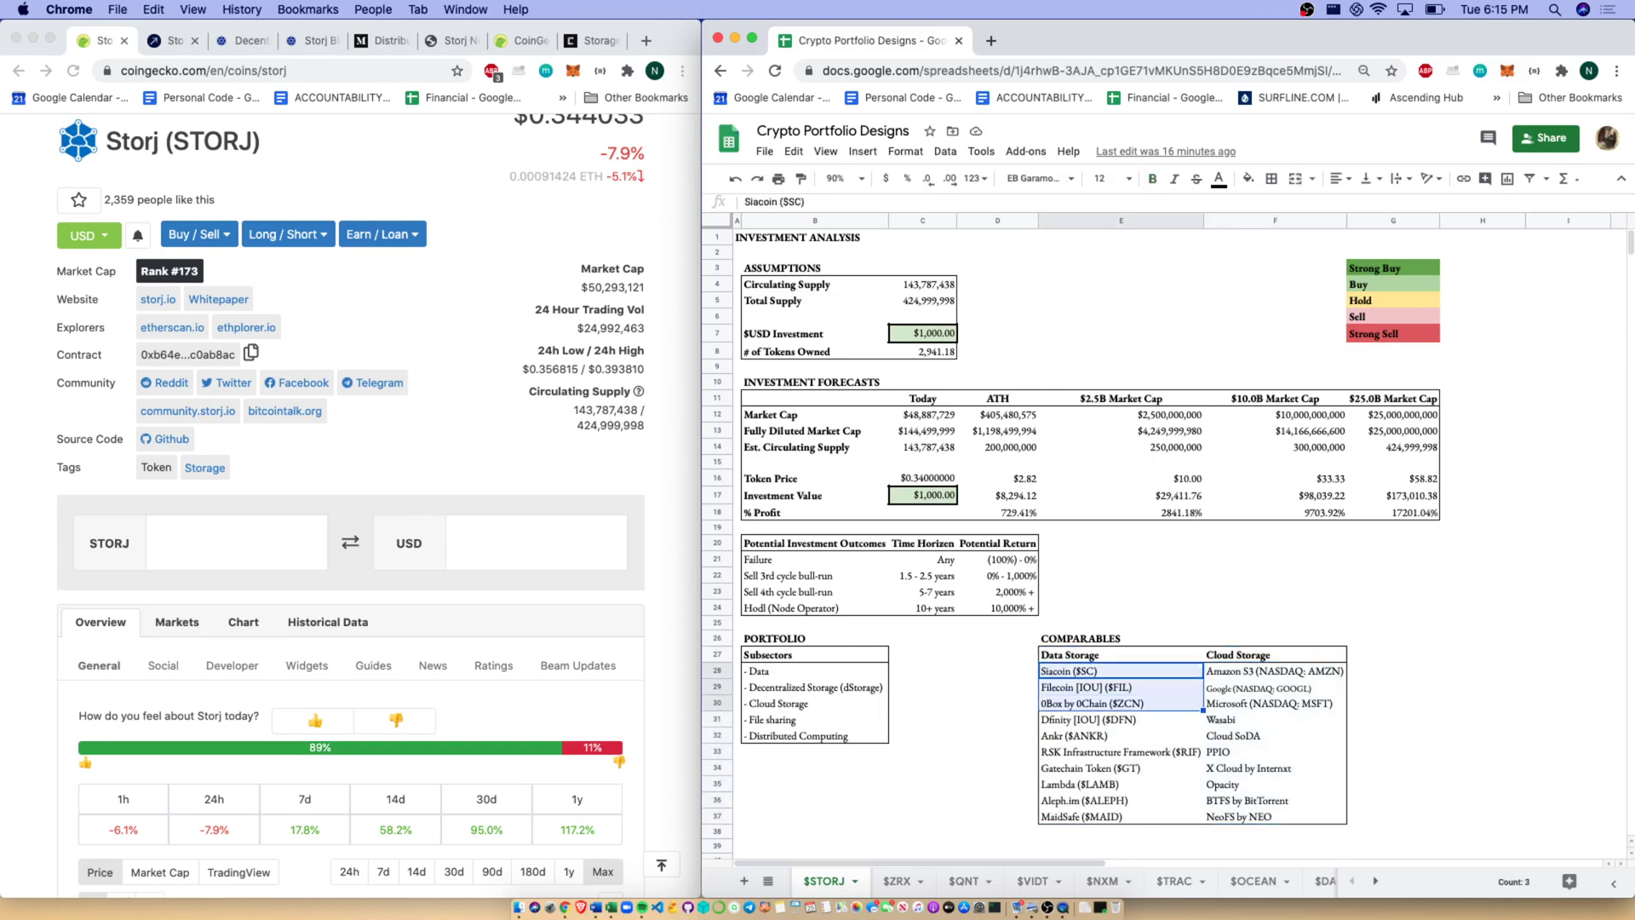
key("Down")
key("Down")
key("Down")
key("Down")
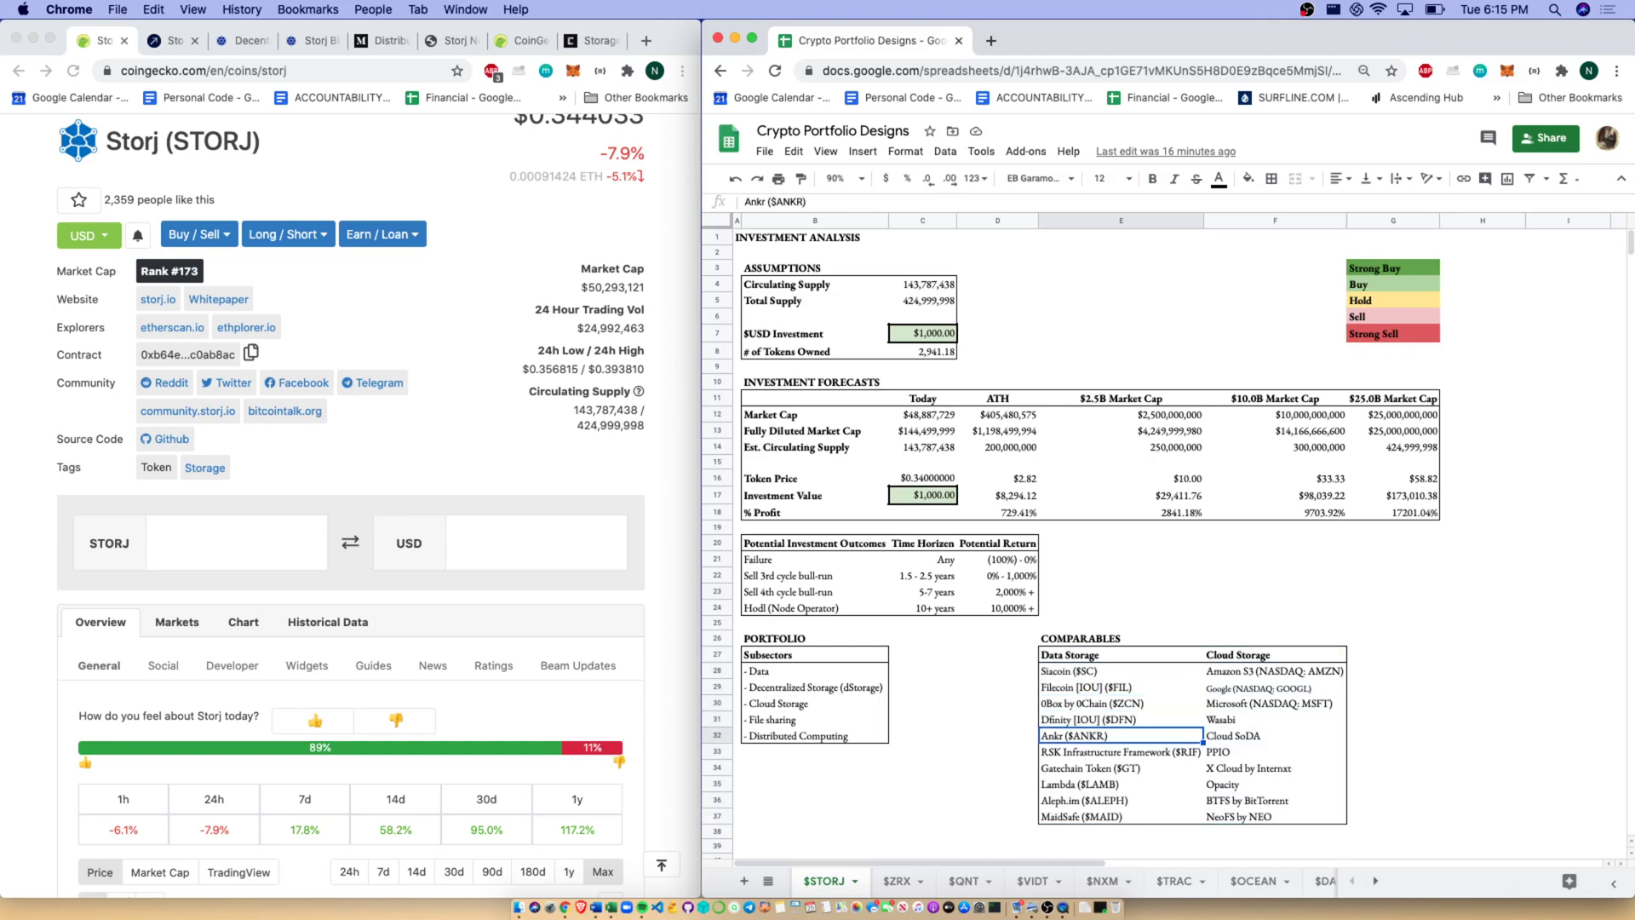
key("Down")
key("Down")
key("Down")
key("Down")
key("Down")
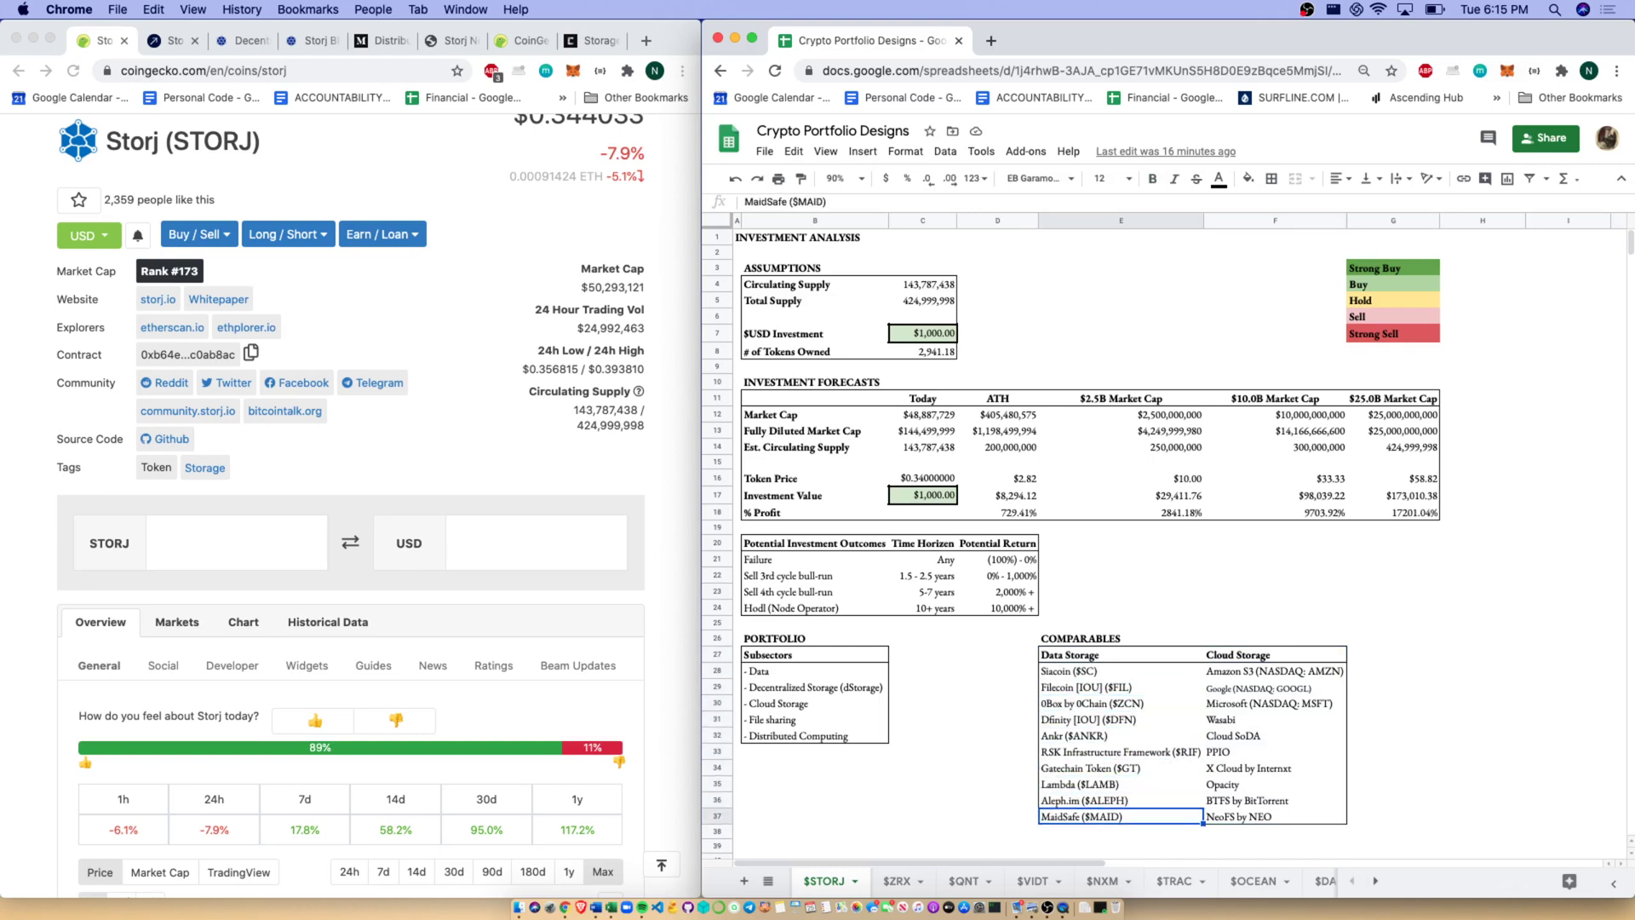
key("Right")
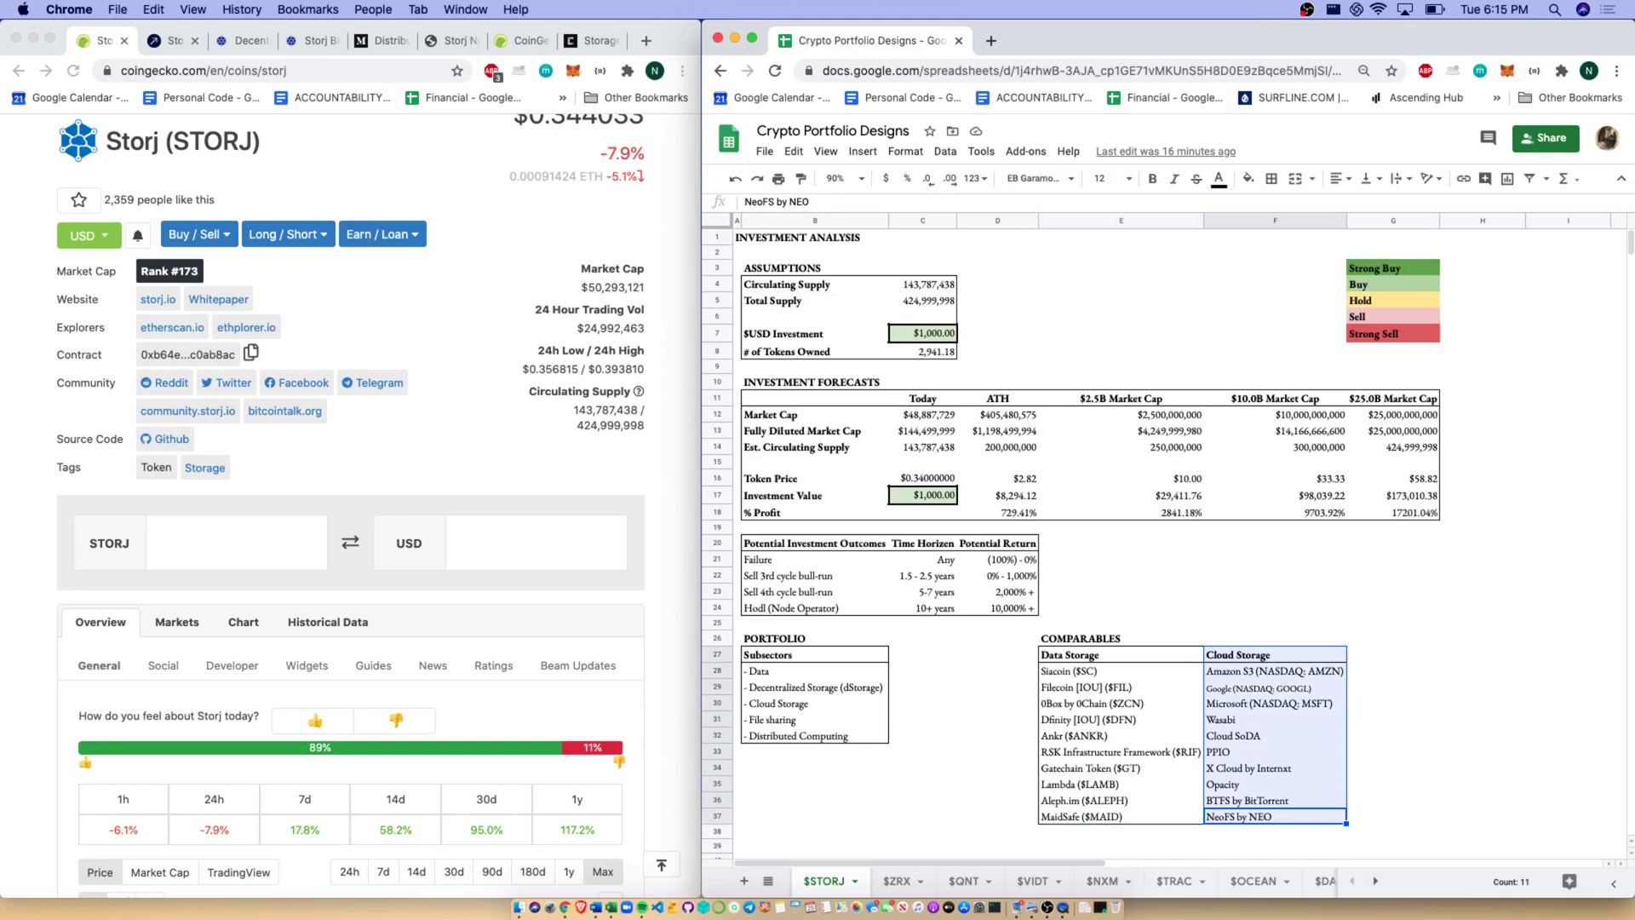
key("Up")
key("Up")
key("Up")
key("Up")
key("Up")
key("Up")
key("Up")
key("Up")
key("Up")
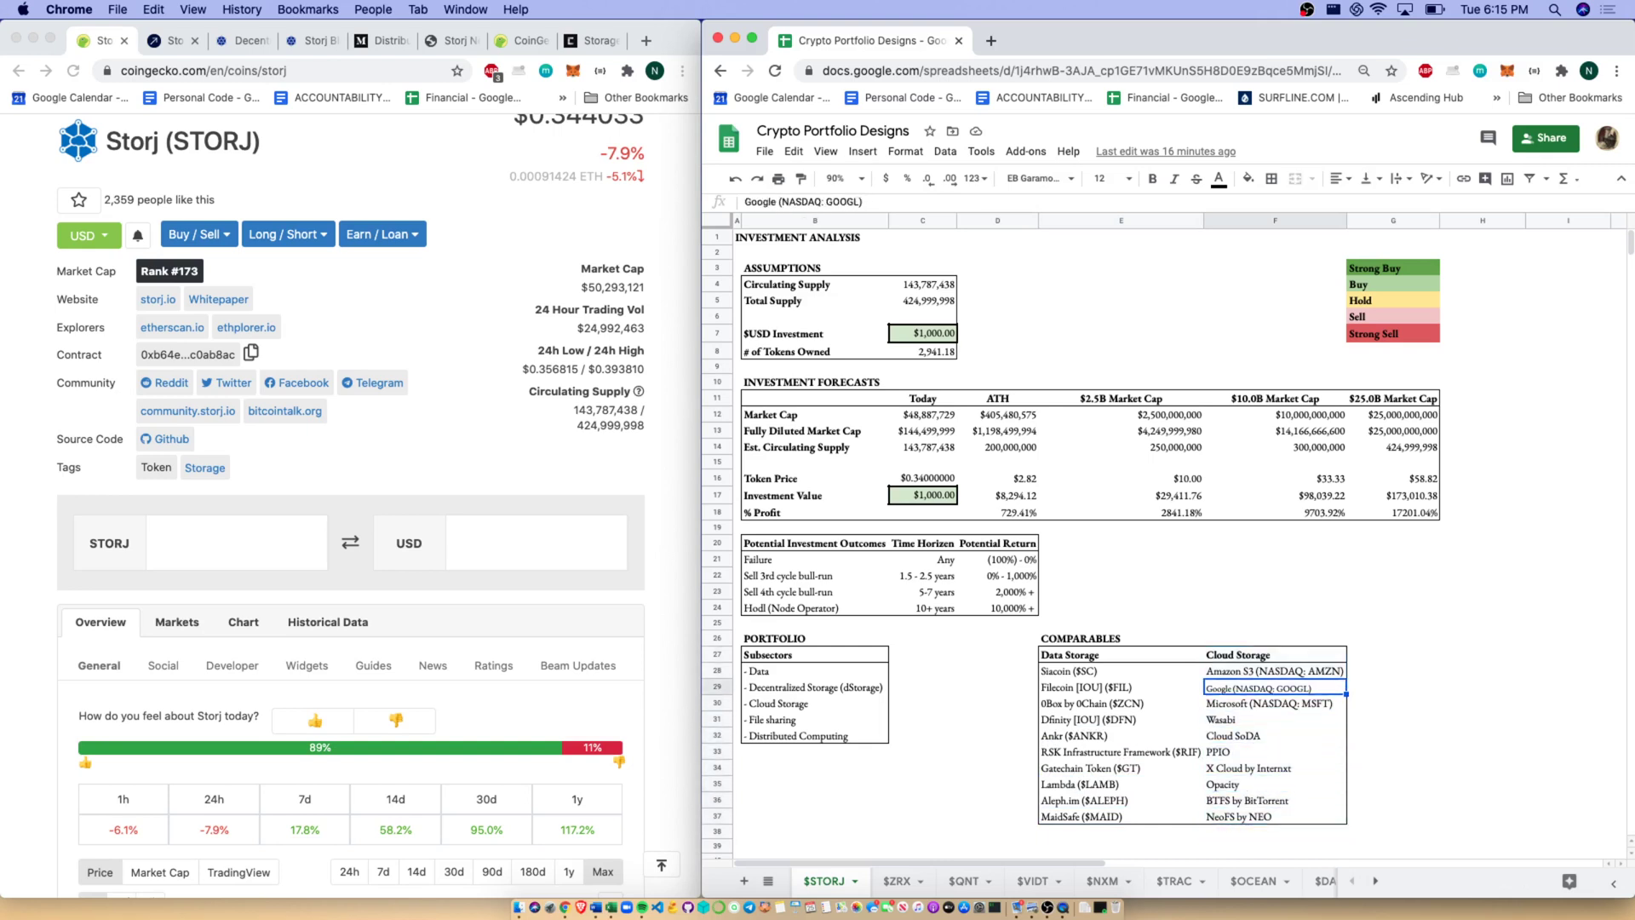
key("Down")
key("Down")
key("Down")
key("Down")
key("Down")
key("Down")
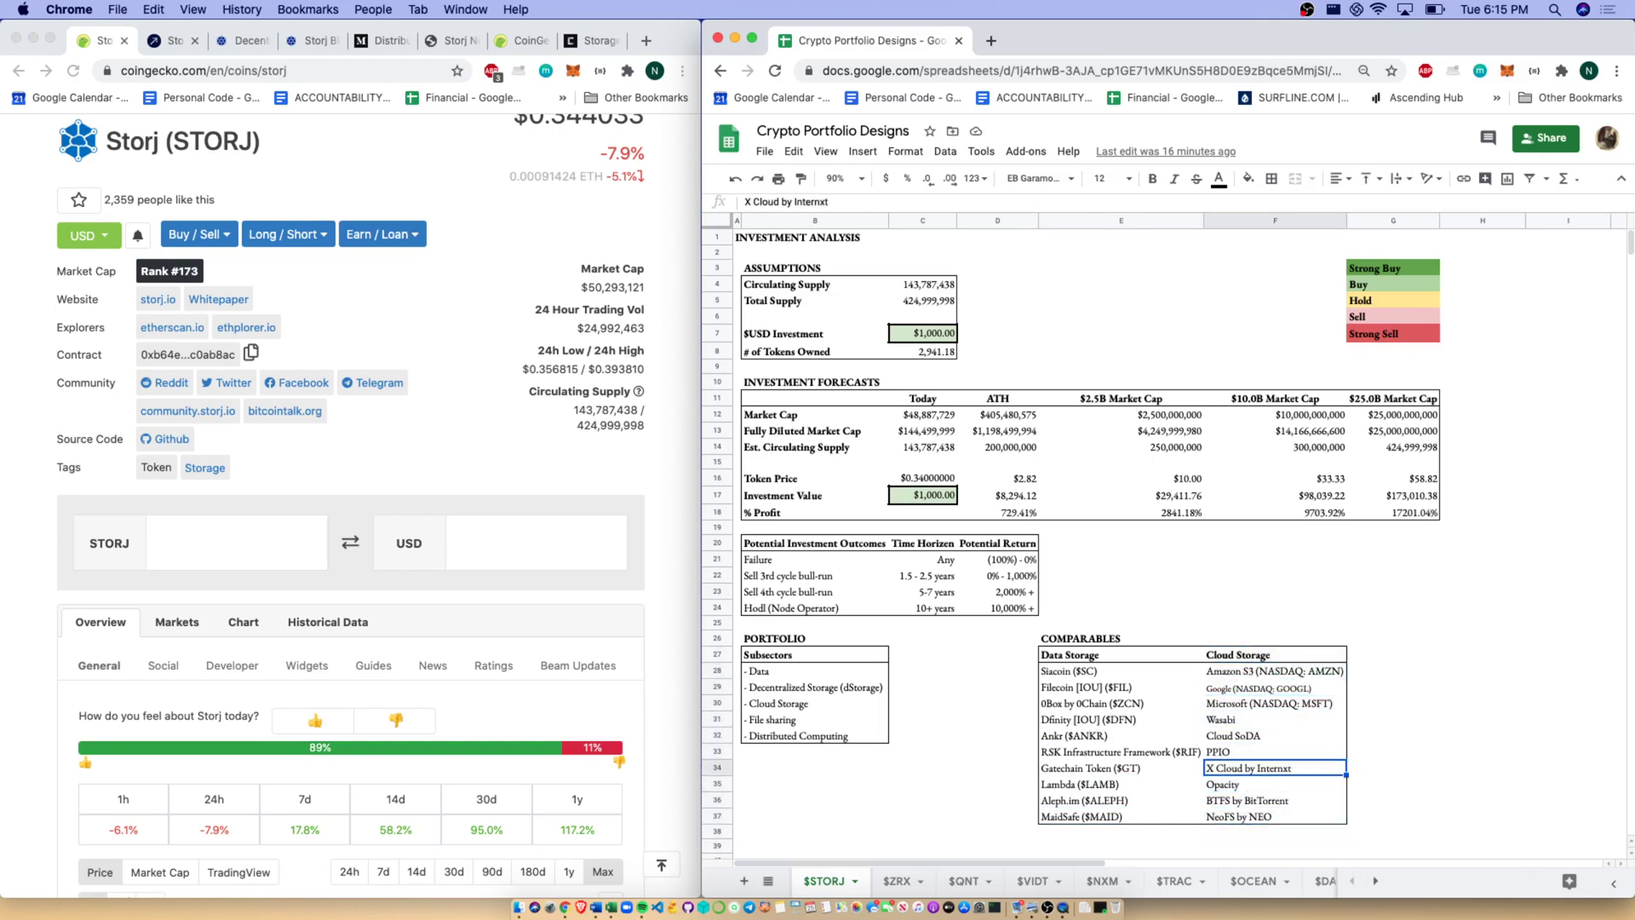
key("Down")
key("Down")
key("Down")
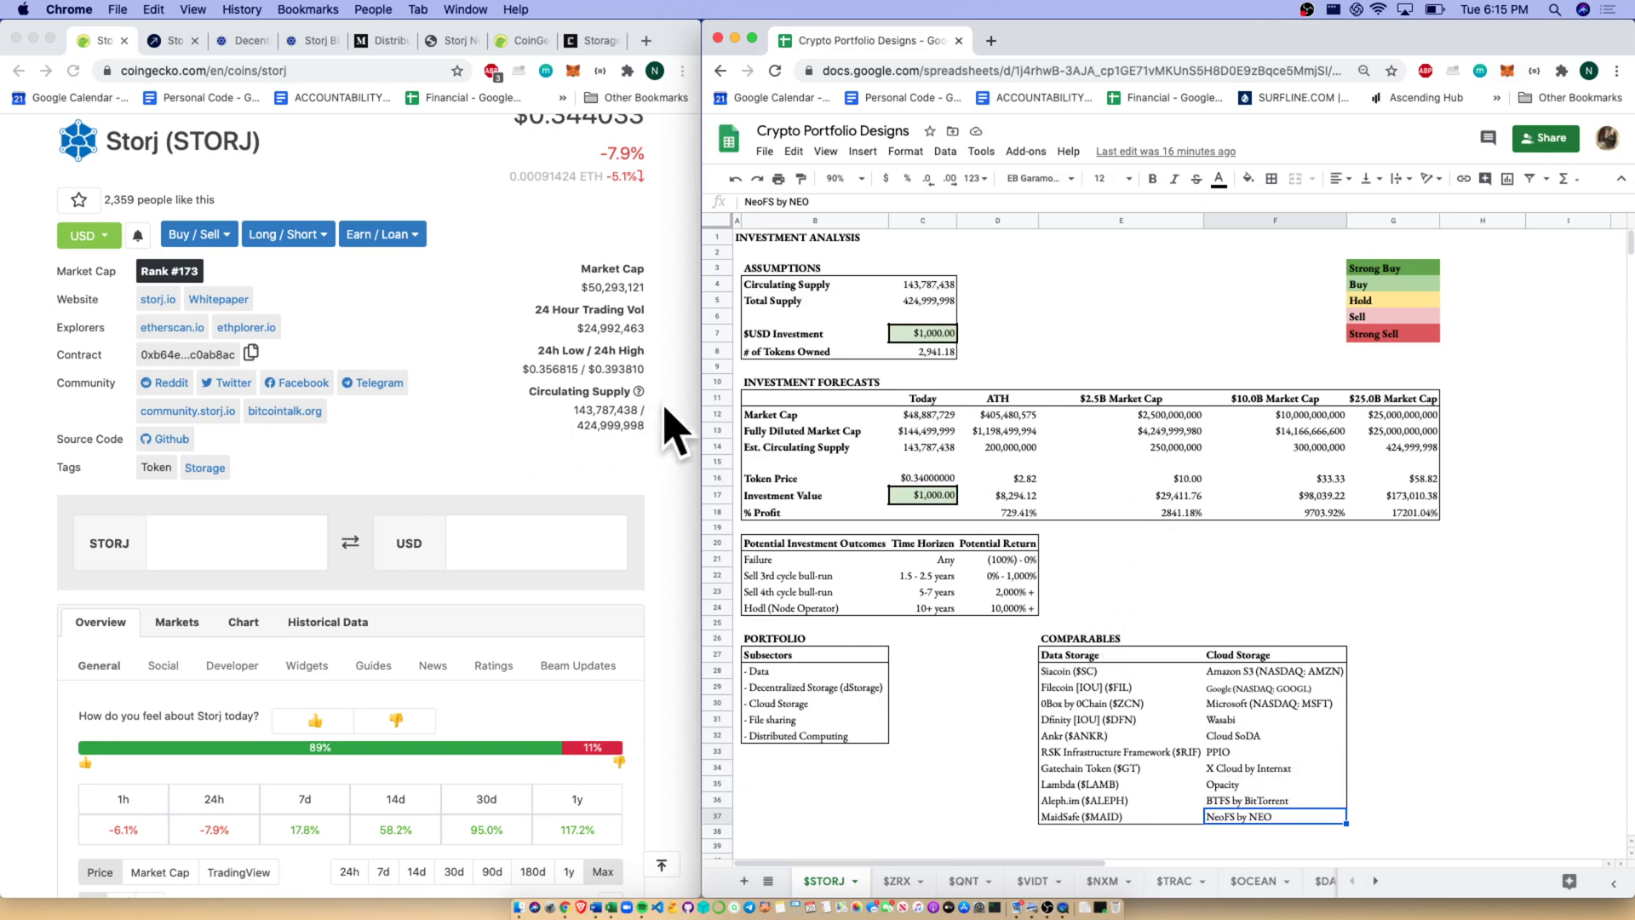
- Put an outer border around the Buy rating cell G4
left_click(1420, 287)
left_click(1271, 178)
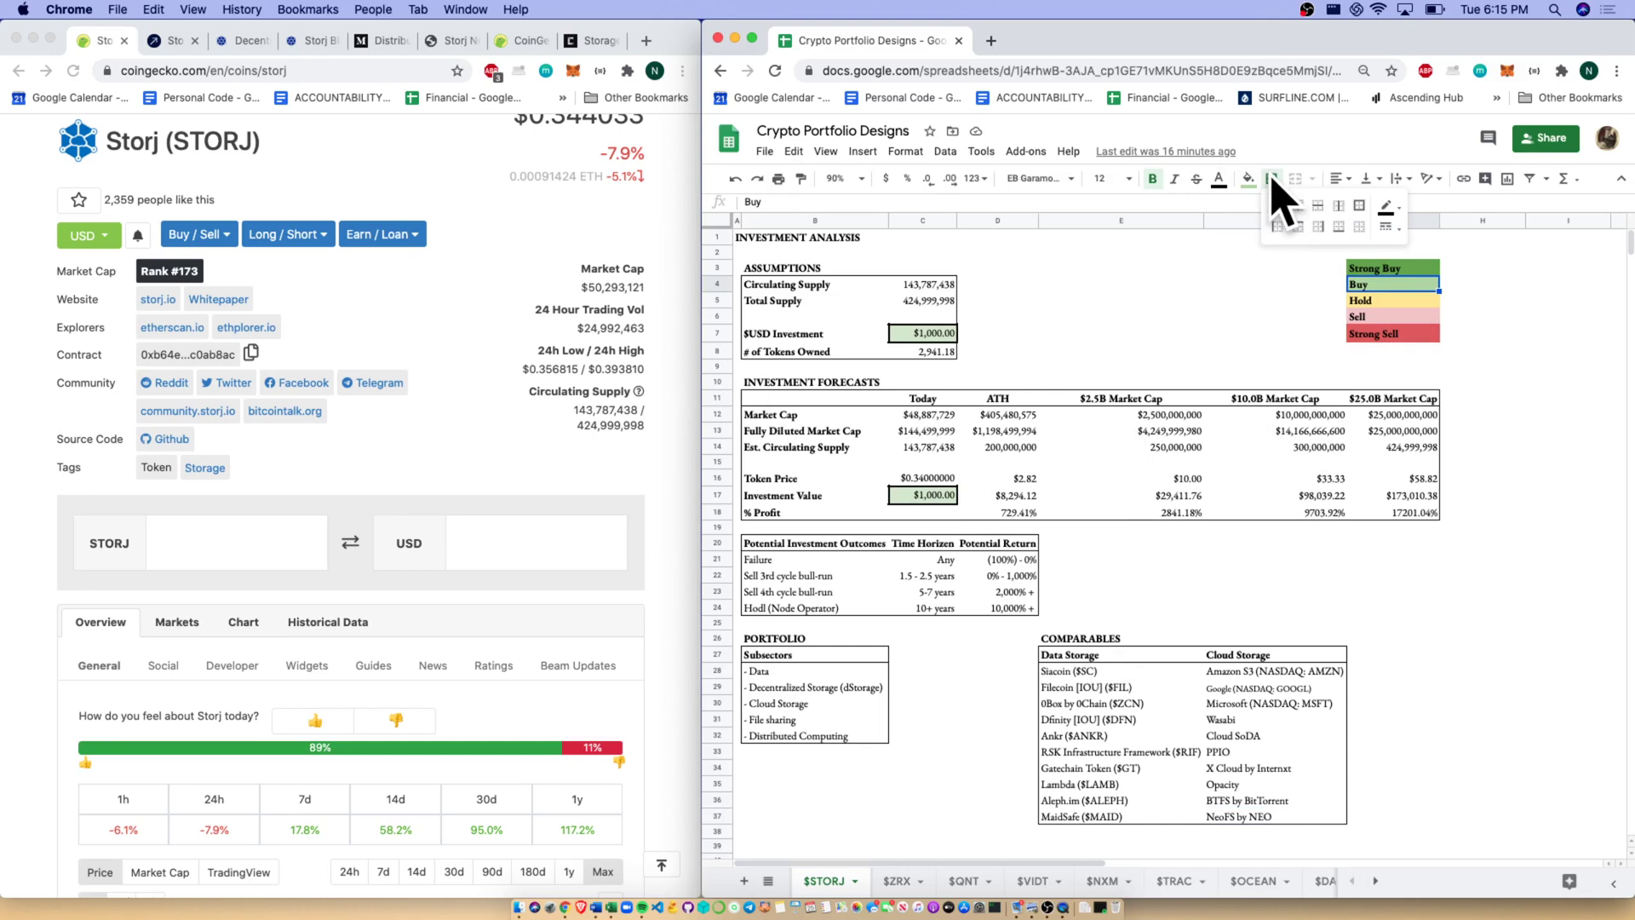
left_click(1359, 205)
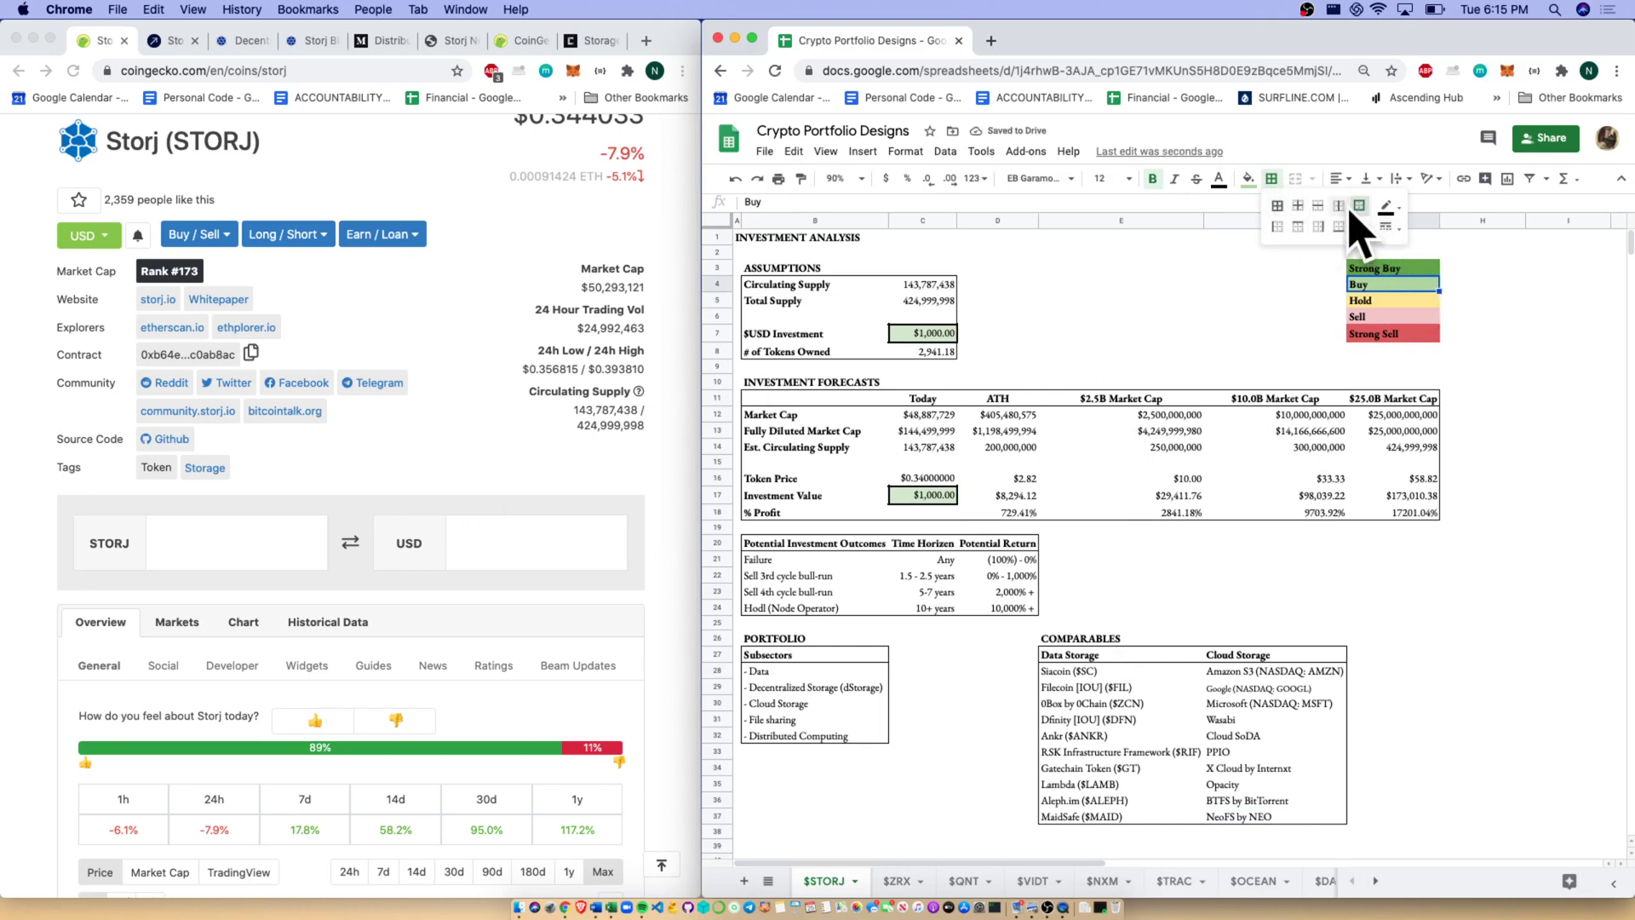
- Enter 'Under ICO Price' in H4 beside Buy and 'Under Issuance' in H5 beside Hold
left_click(1479, 284)
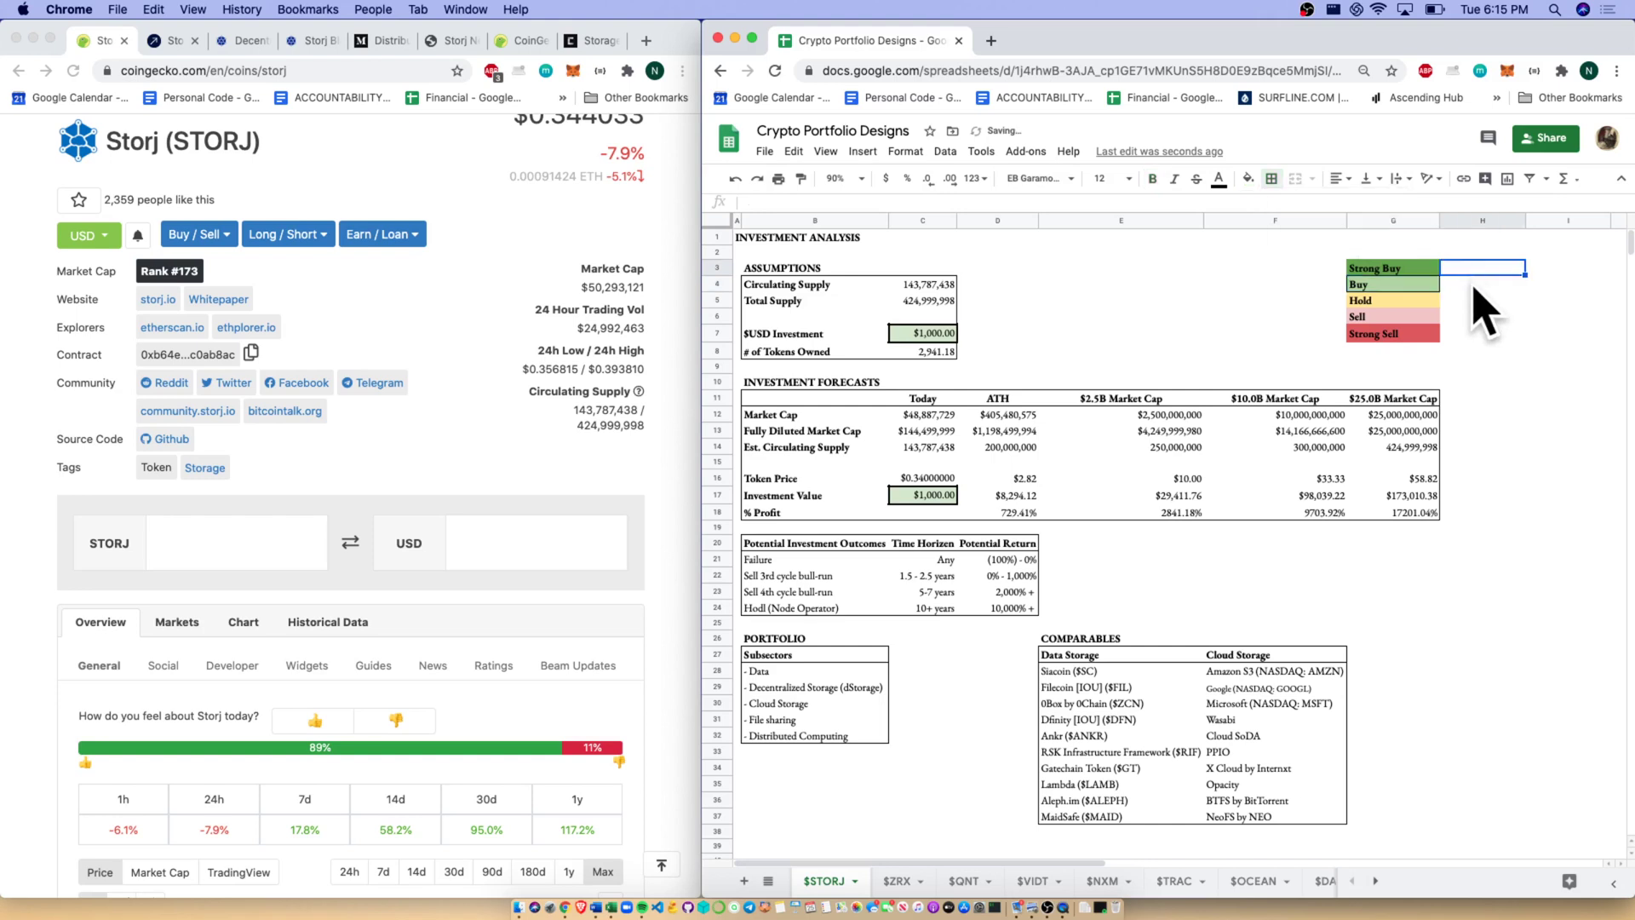
type("Under ICO Price")
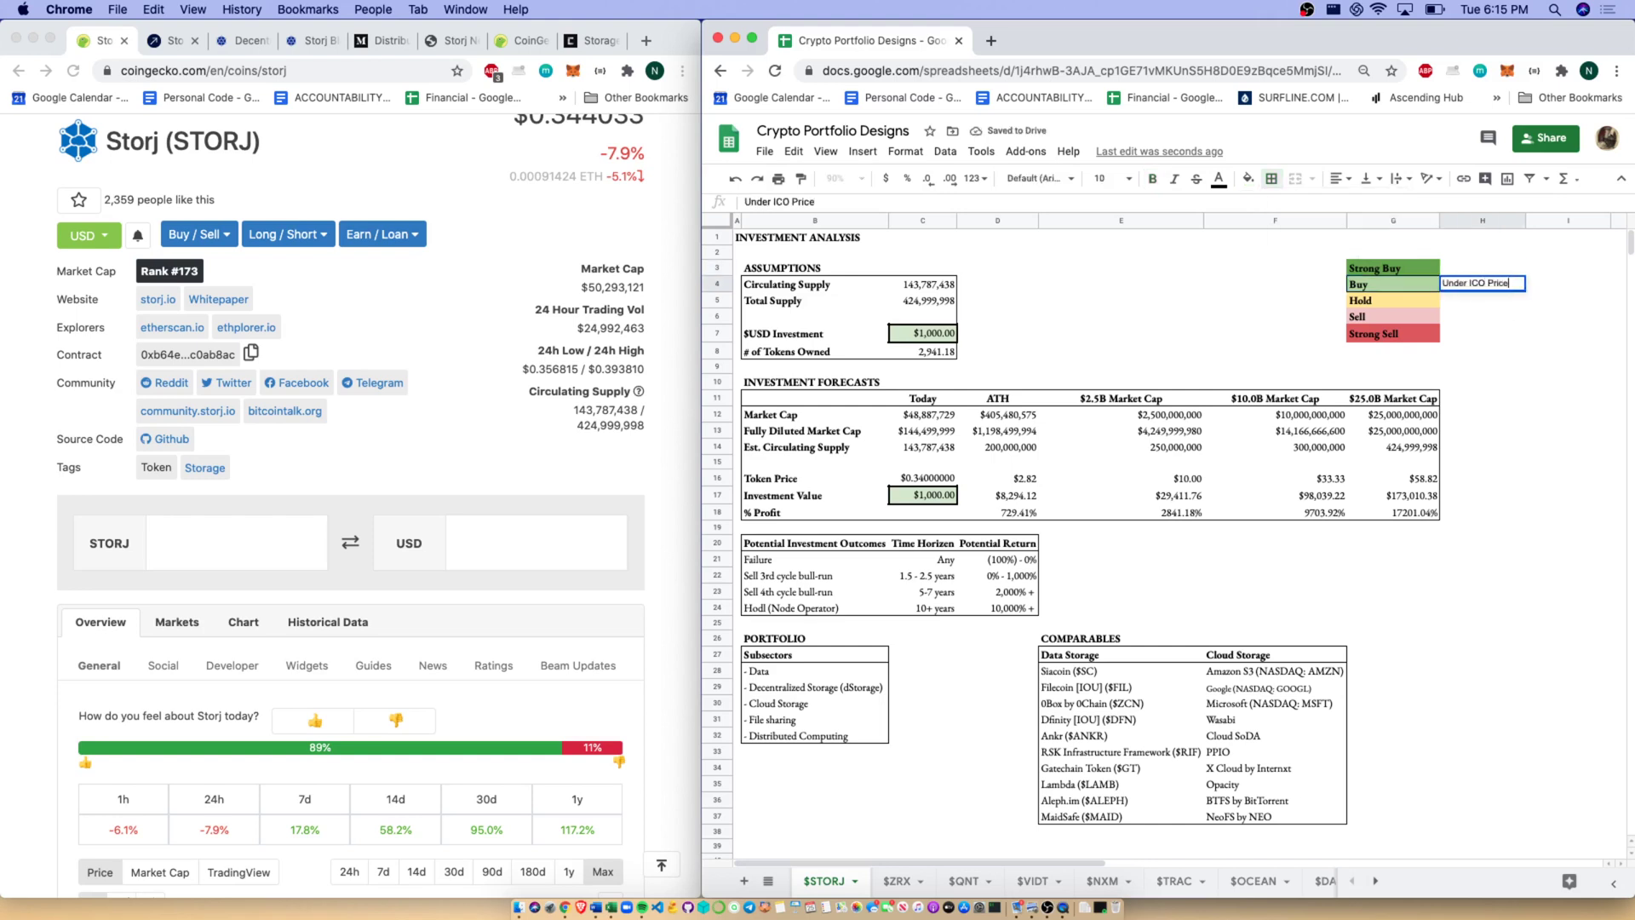
key("Return")
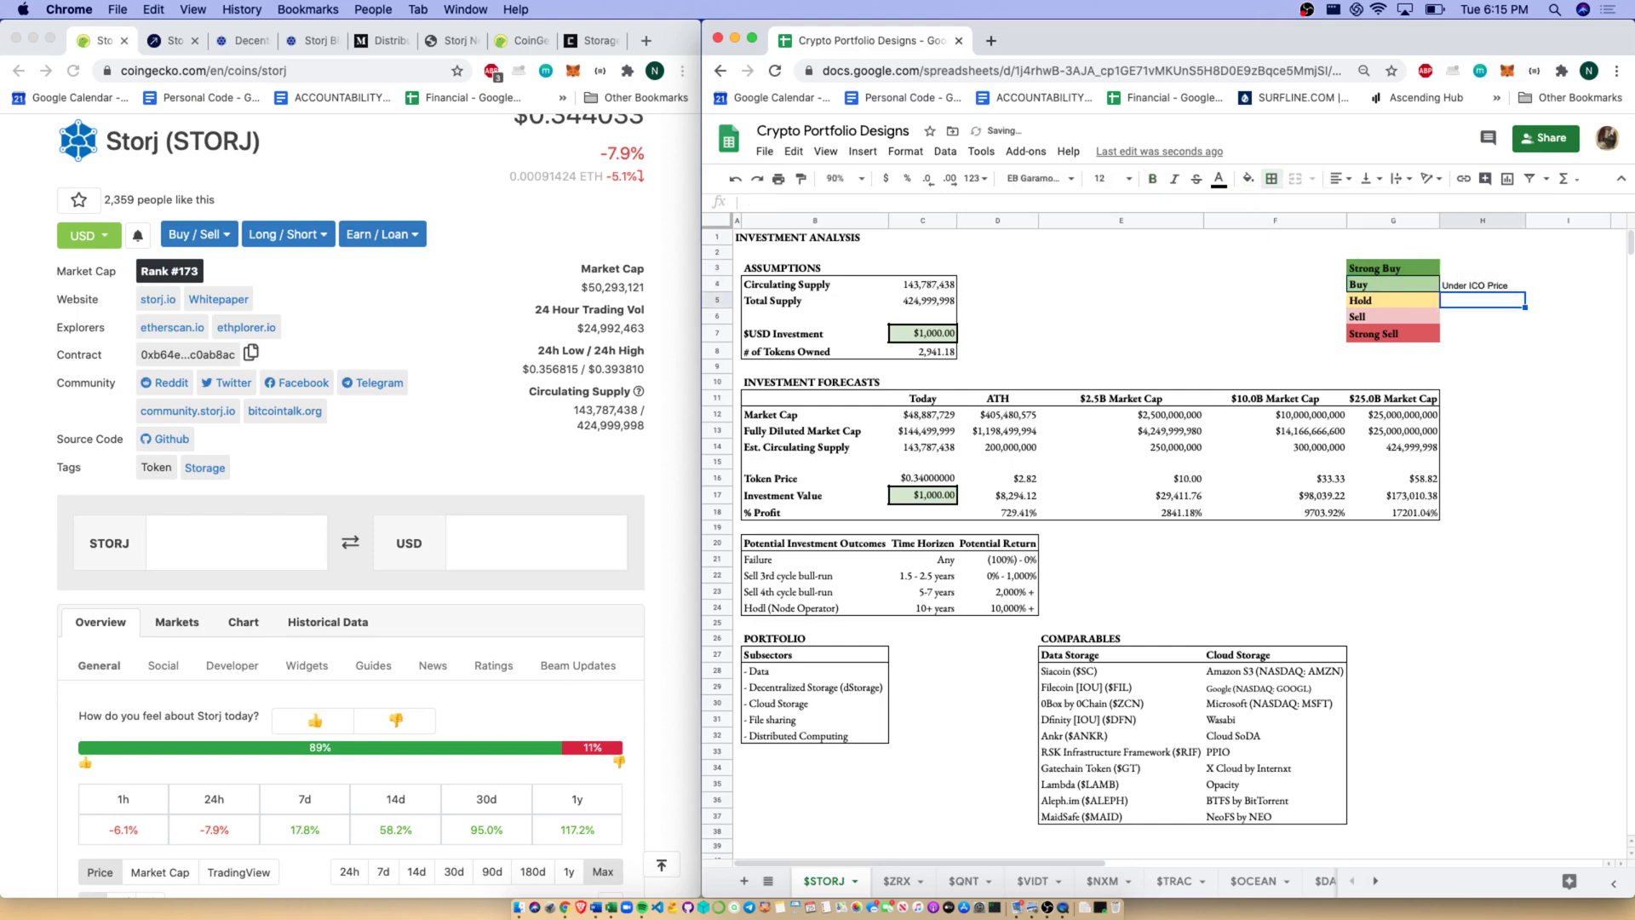
type("Under Issuance")
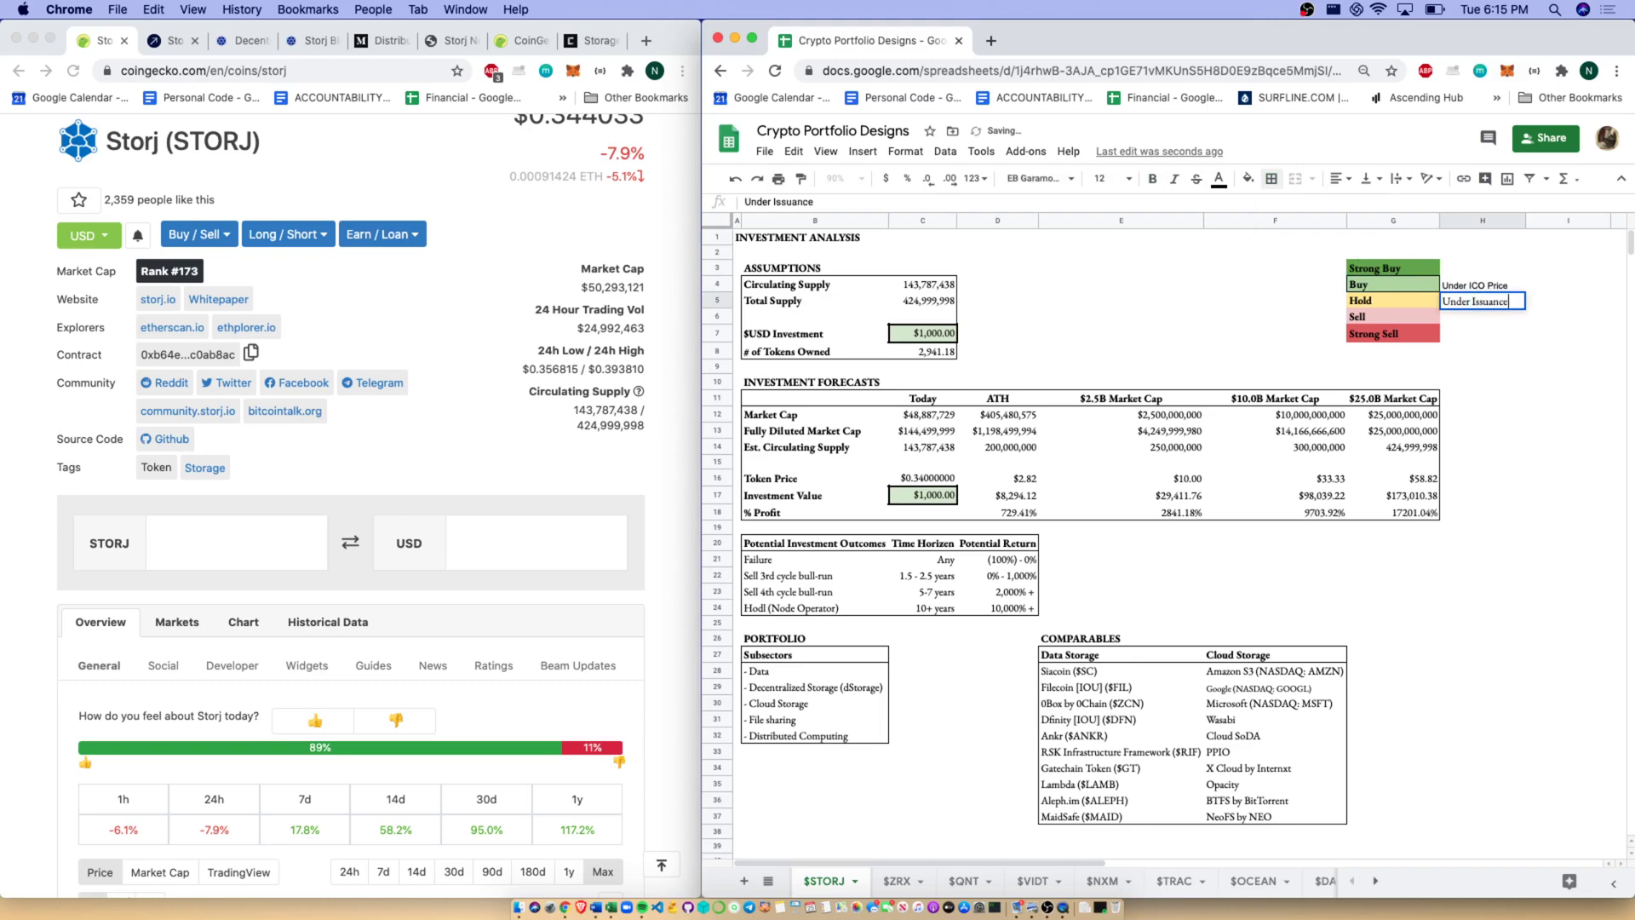
key("Return")
scroll(467, 647, "down", 4)
scroll(467, 728, "down", 1)
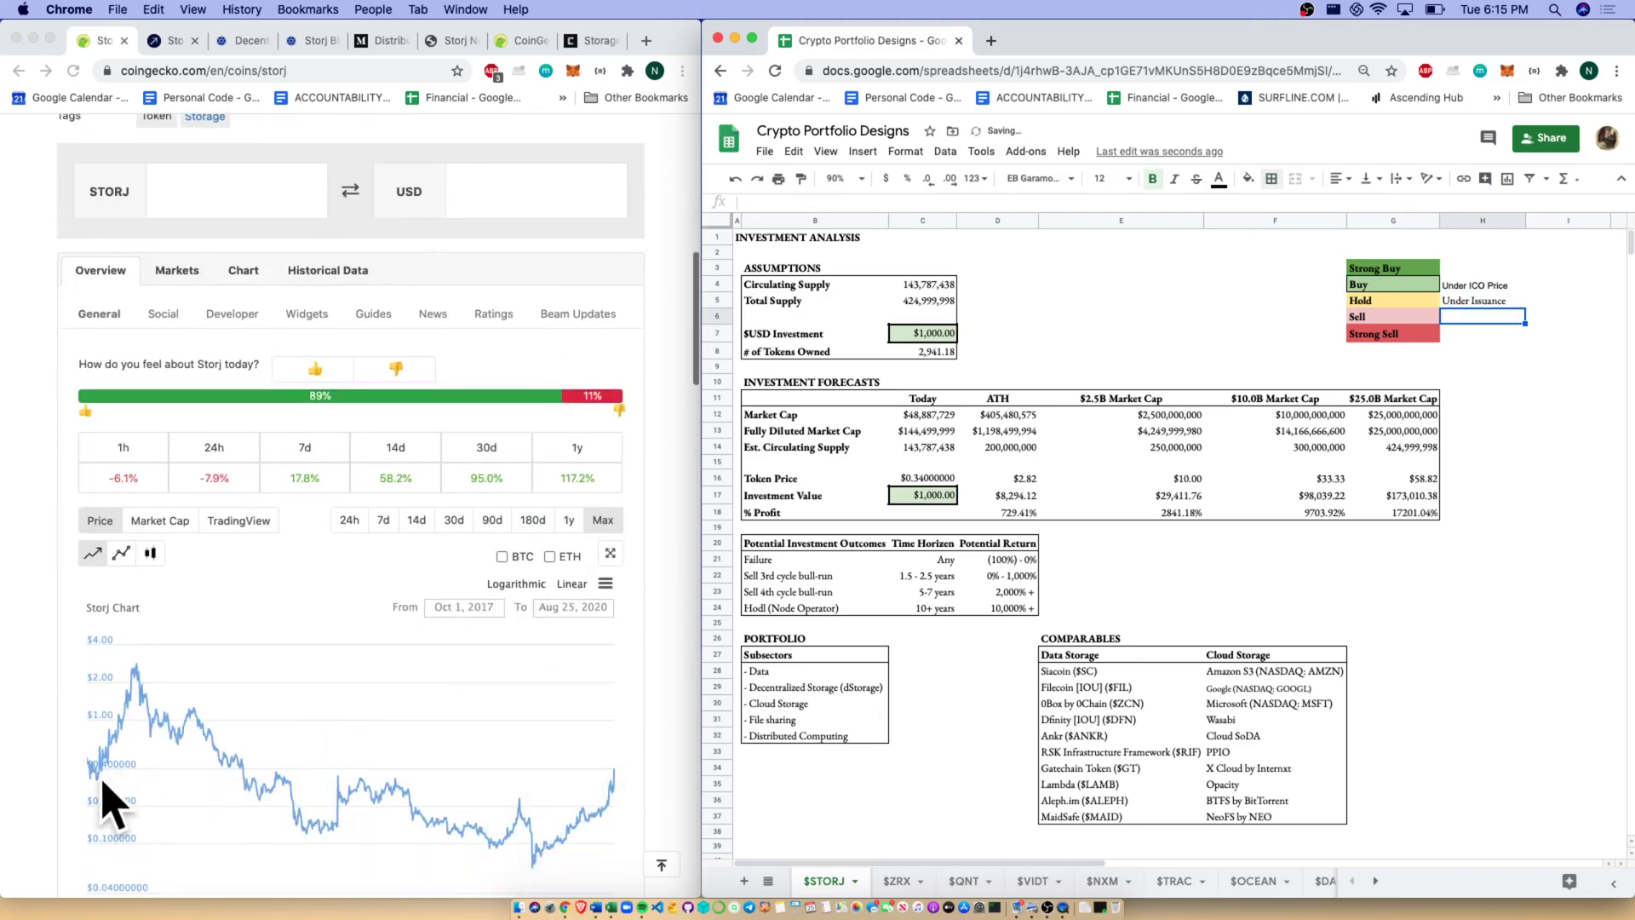
left_click(96, 799)
scroll(92, 788, "up", 5)
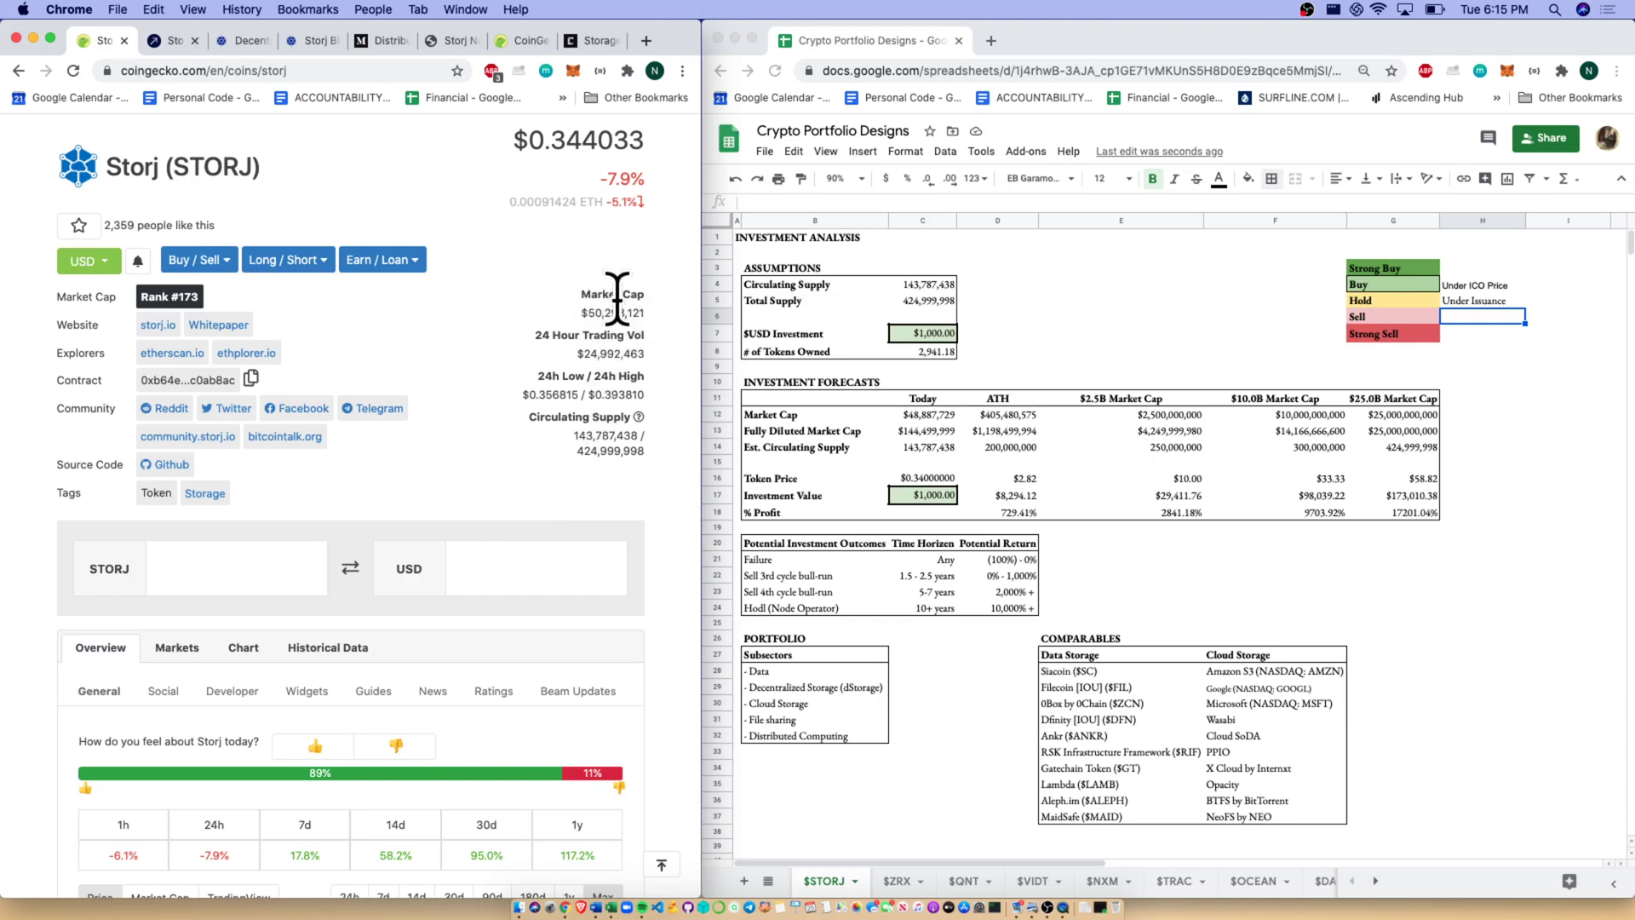
left_click_drag(647, 315, 552, 300)
left_click(537, 289)
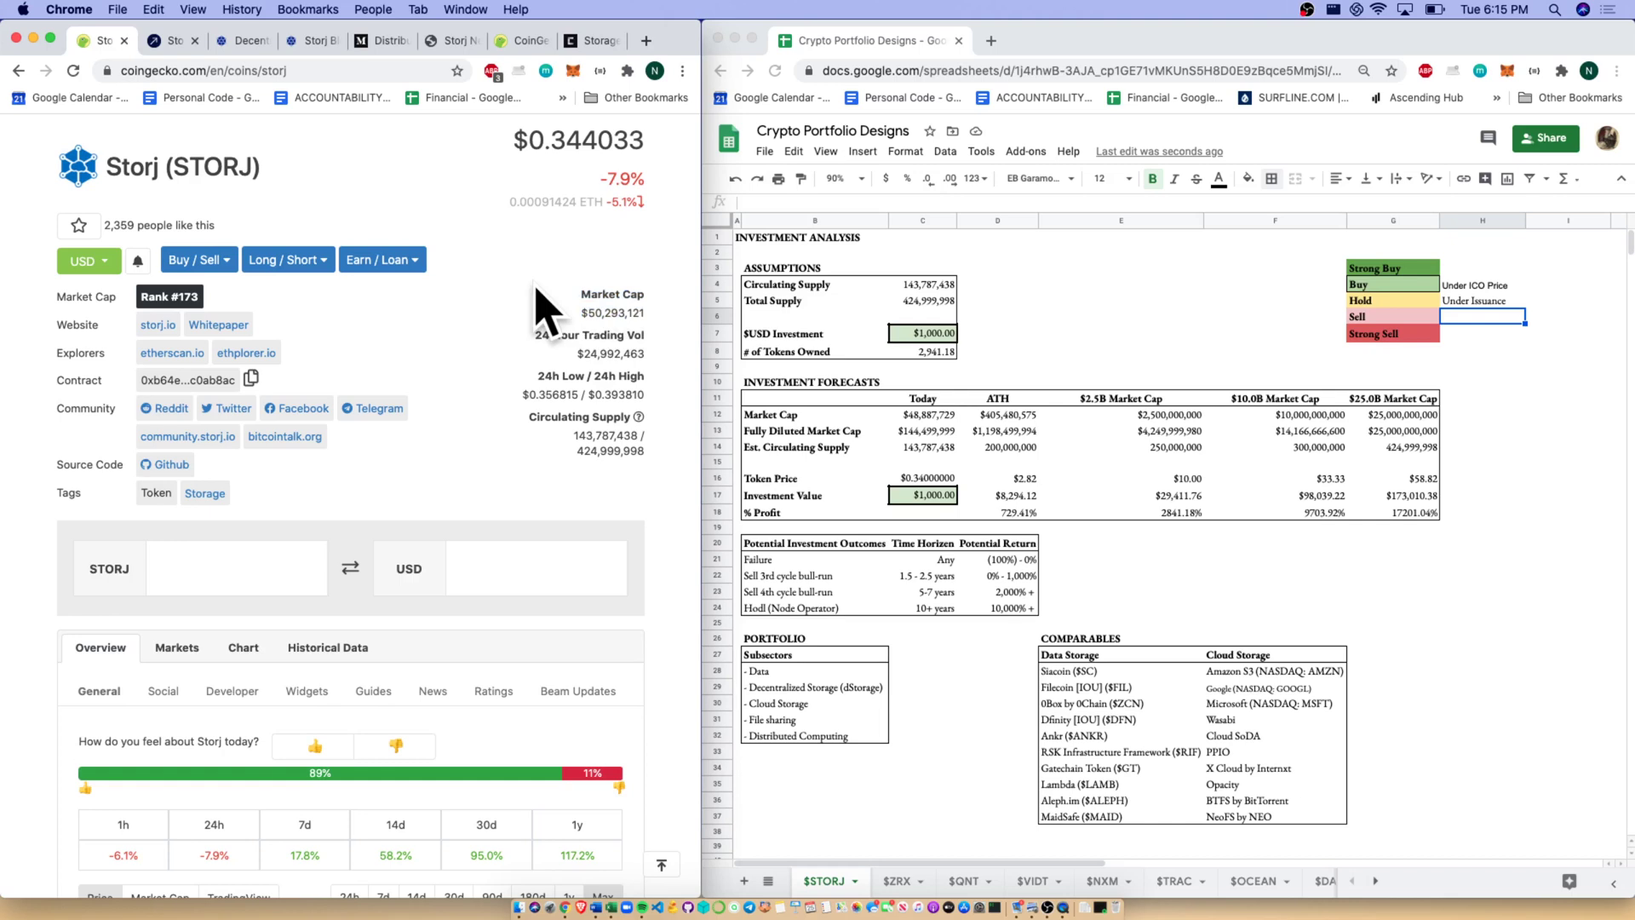